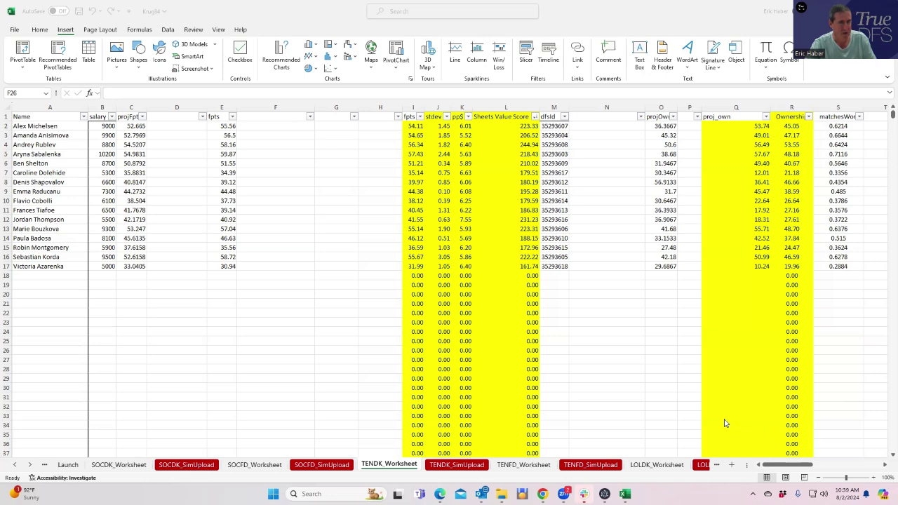
# Step: Switch to the browser and review the upcoming tennis entries on the DraftKings My Contests page
pyautogui.moveTo(542, 494)
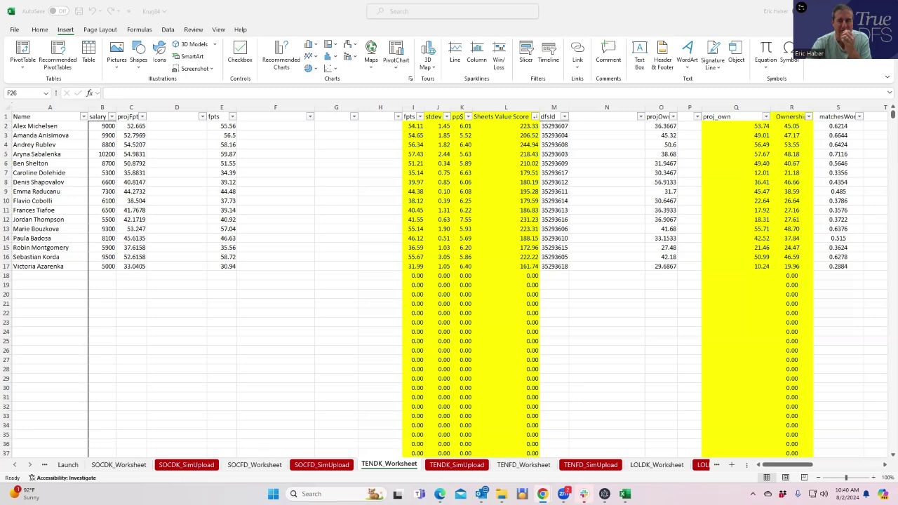
pyautogui.hotkey('alt', 'Tab')
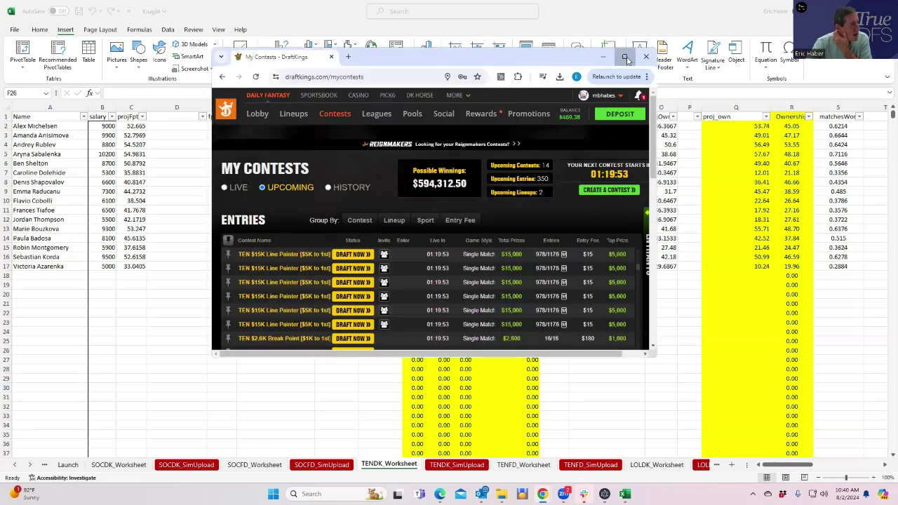
pyautogui.scroll(-2, 497, 267)
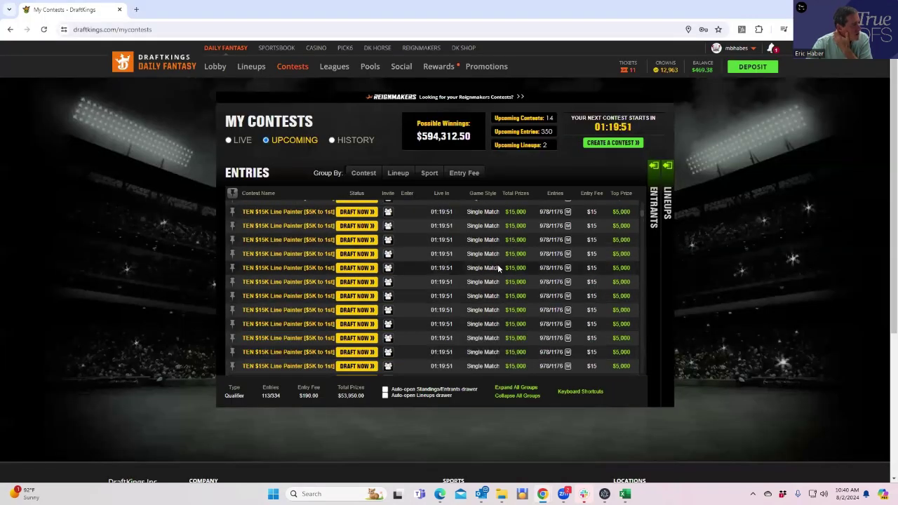
pyautogui.scroll(3, 497, 264)
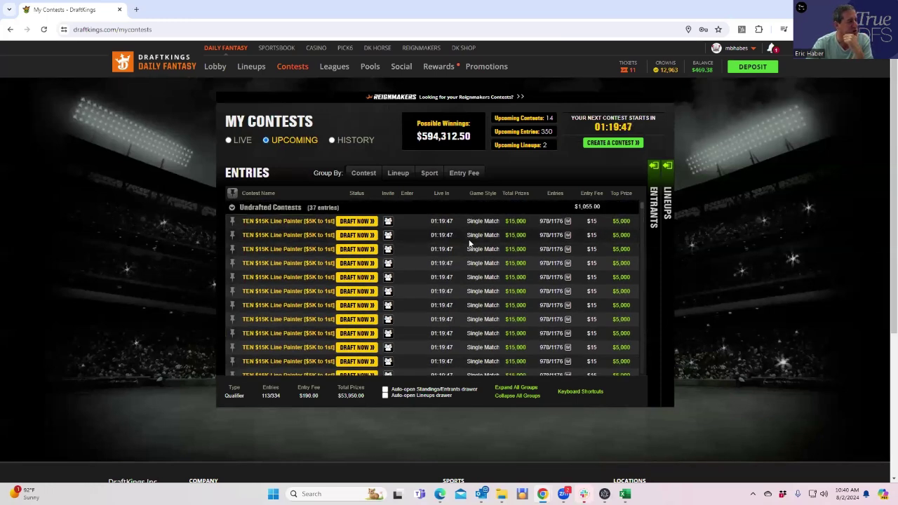
pyautogui.scroll(-1, 475, 250)
pyautogui.scroll(1, 453, 250)
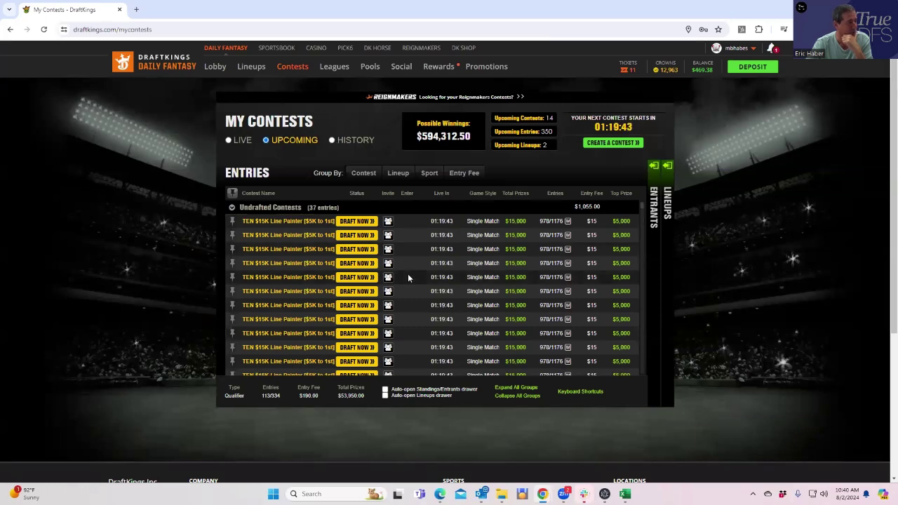
pyautogui.scroll(-1, 408, 274)
pyautogui.scroll(-1, 408, 274)
pyautogui.scroll(1, 407, 273)
pyautogui.scroll(-1, 408, 274)
pyautogui.scroll(-2, 410, 278)
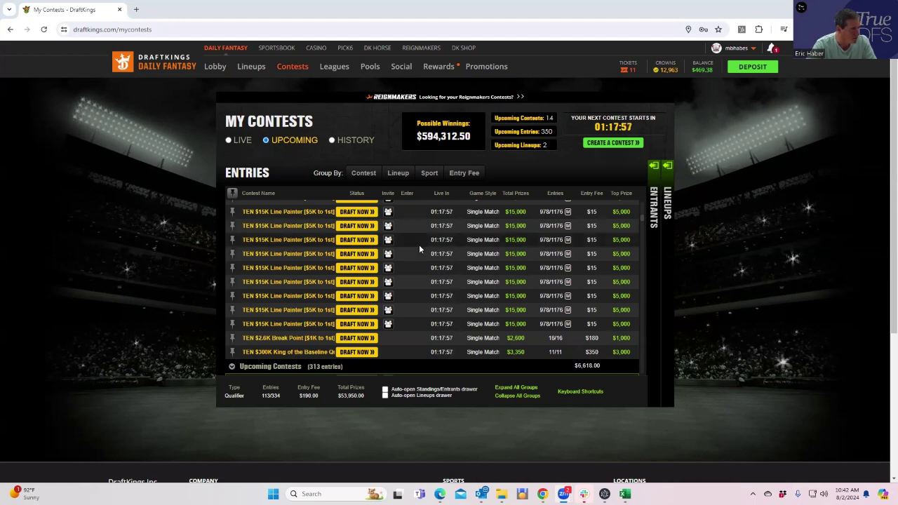
pyautogui.scroll(2, 419, 244)
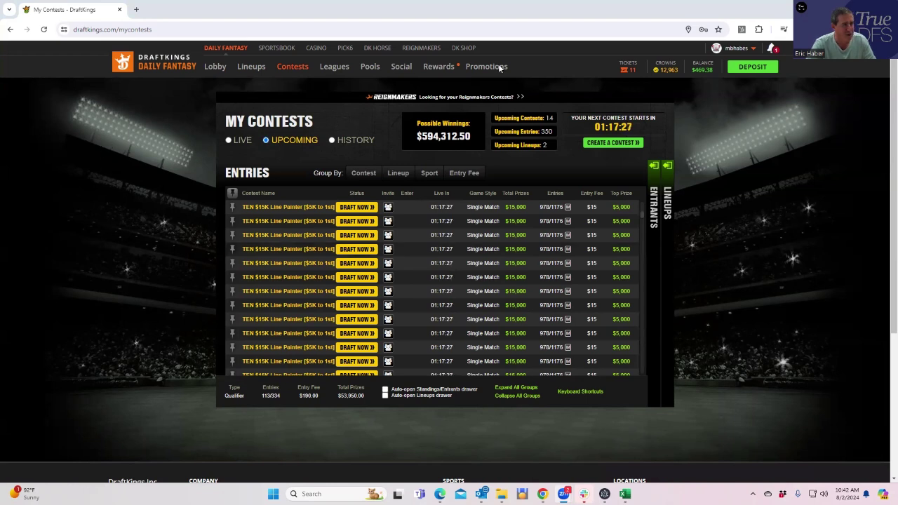
# Step: Return to the Krug84 workbook and examine the tennis players' projections, value scores and ownership in TENDK_Worksheet
pyautogui.moveTo(852, 8)
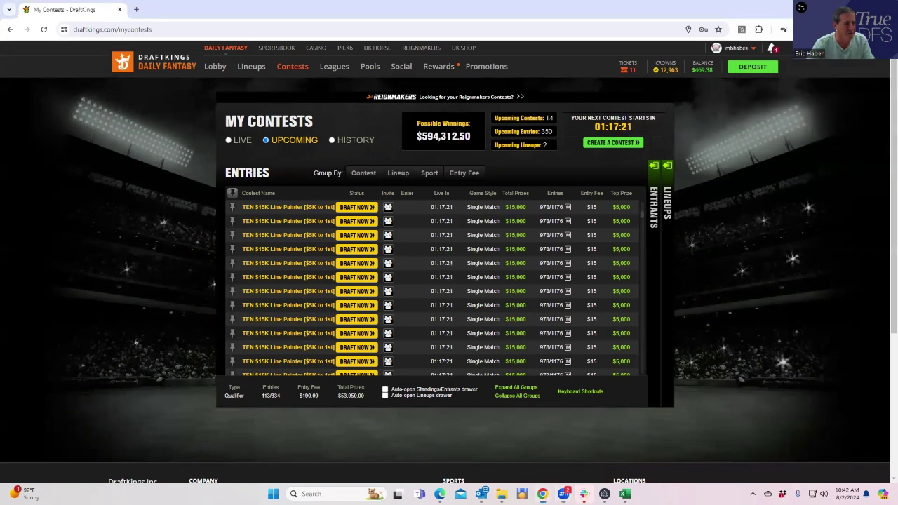
pyautogui.press('super+Down')
pyautogui.press('super+Down')
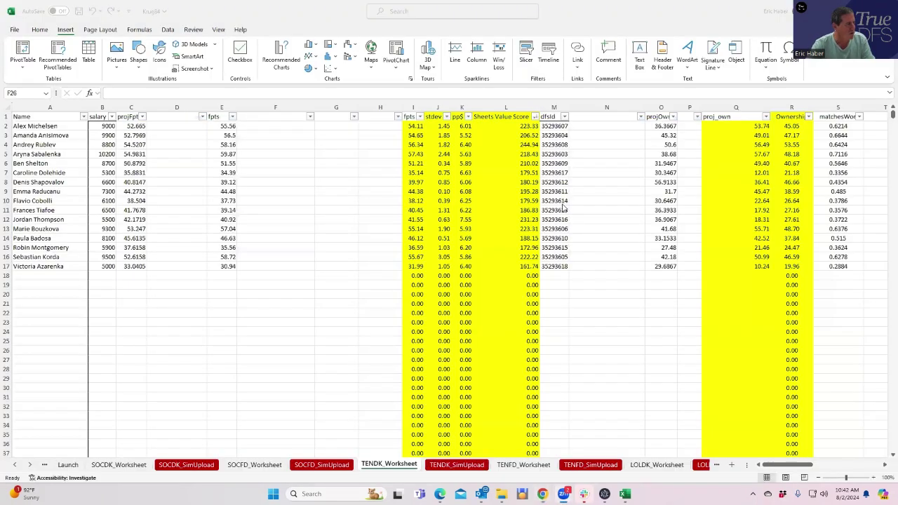
pyautogui.scroll(-1, 377, 198)
pyautogui.scroll(1, 377, 198)
pyautogui.scroll(-1, 257, 242)
pyautogui.scroll(1, 258, 242)
pyautogui.scroll(-2, 258, 242)
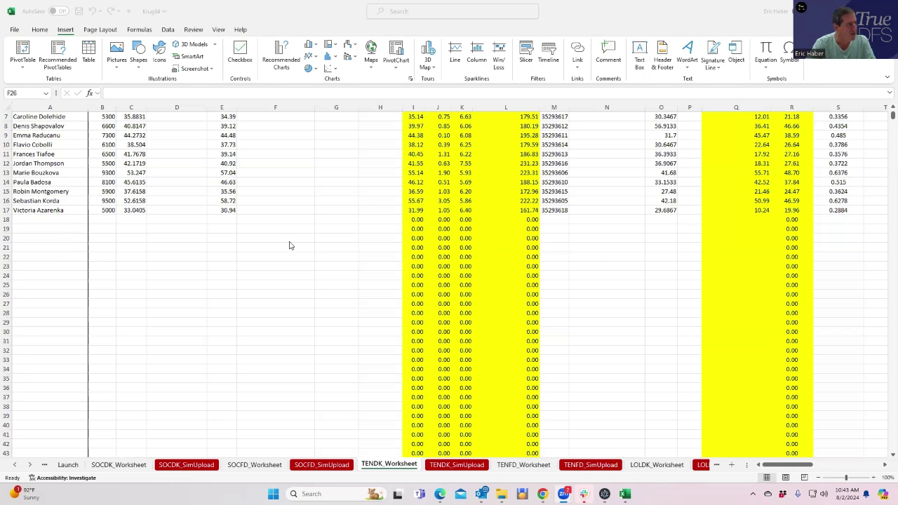
pyautogui.scroll(2, 289, 242)
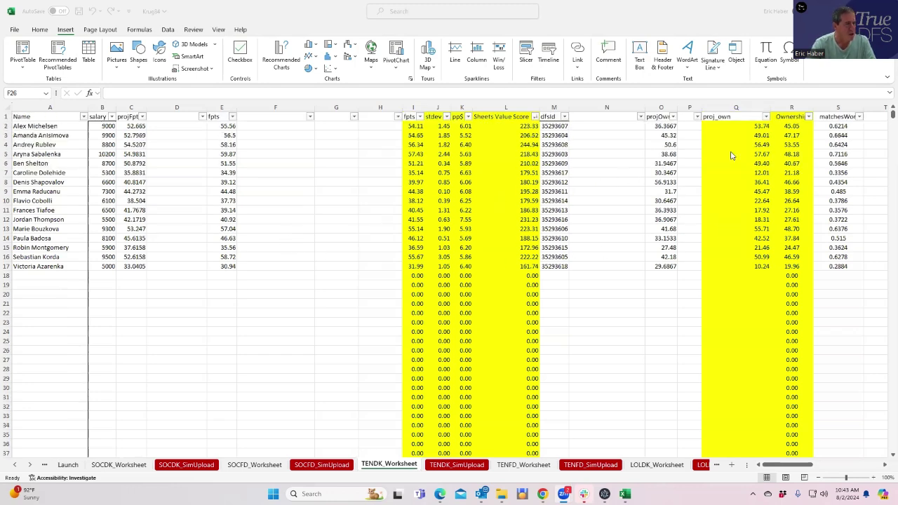
pyautogui.scroll(-1, 715, 142)
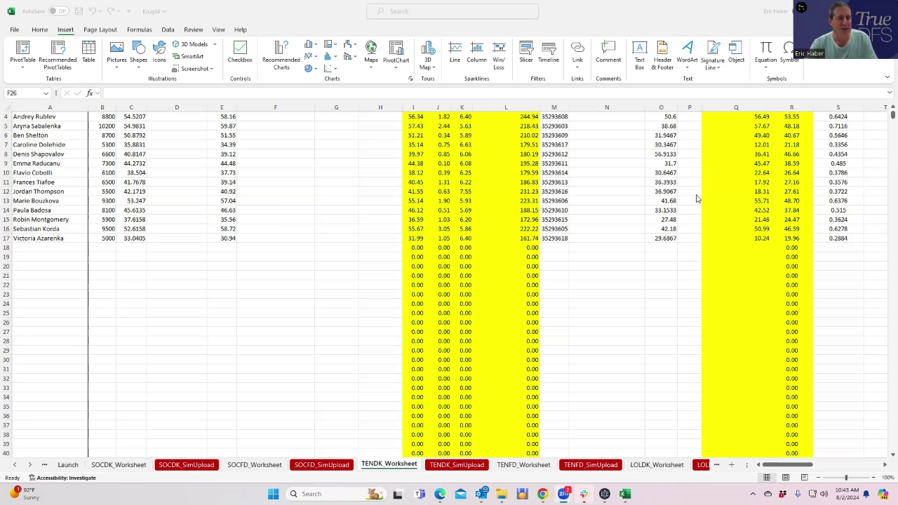
pyautogui.scroll(1, 838, 155)
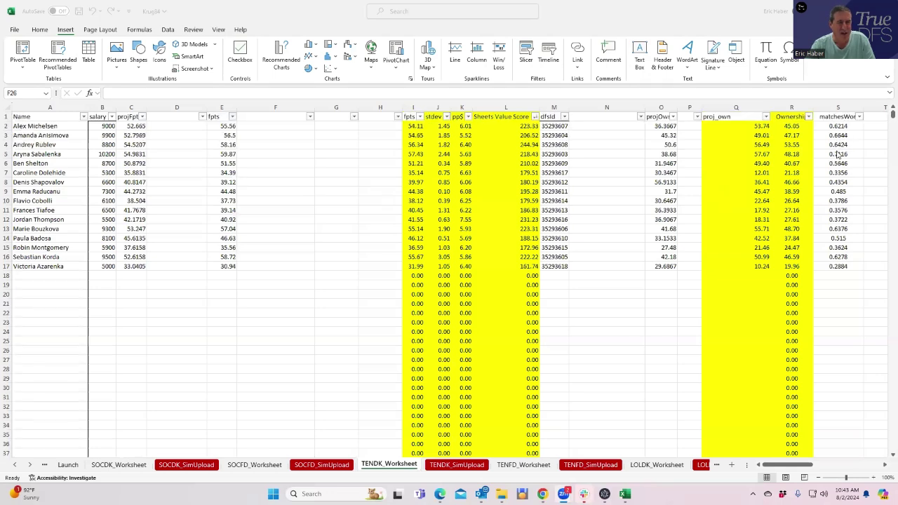
pyautogui.scroll(-1, 835, 156)
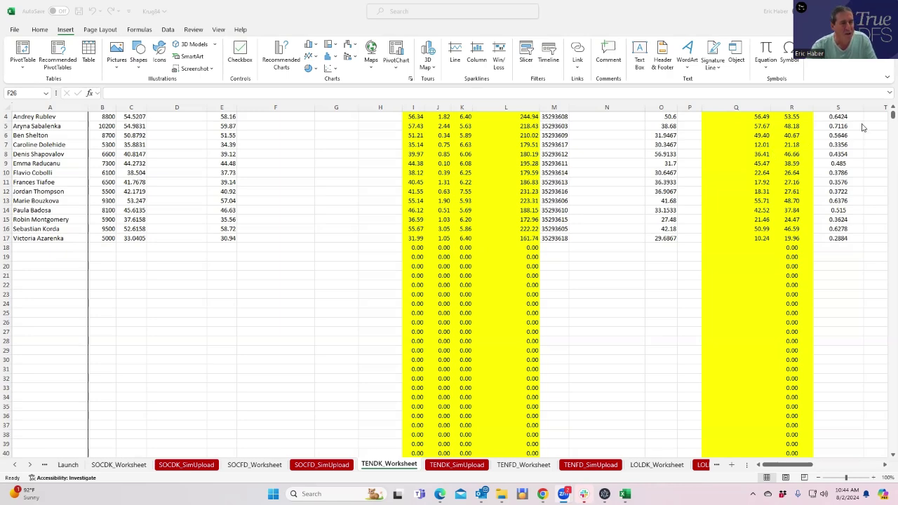
pyautogui.scroll(3, 885, 109)
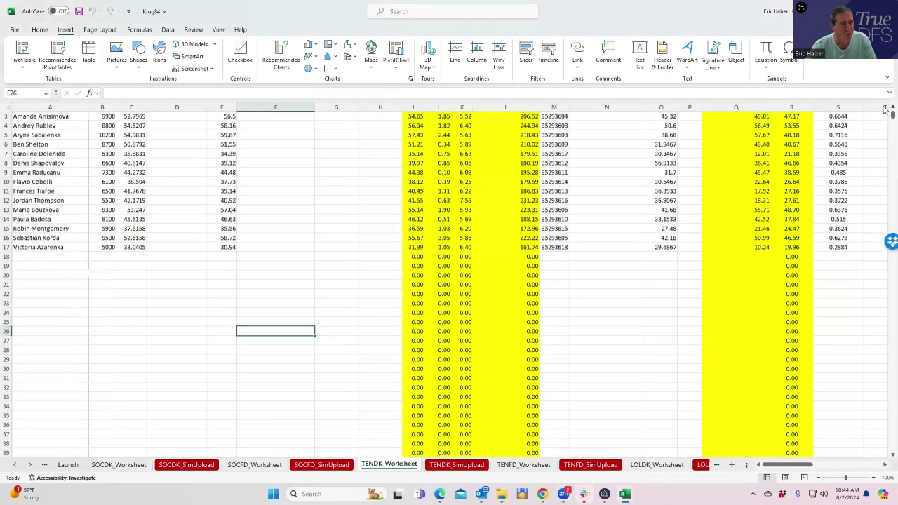
pyautogui.scroll(-3, 690, 195)
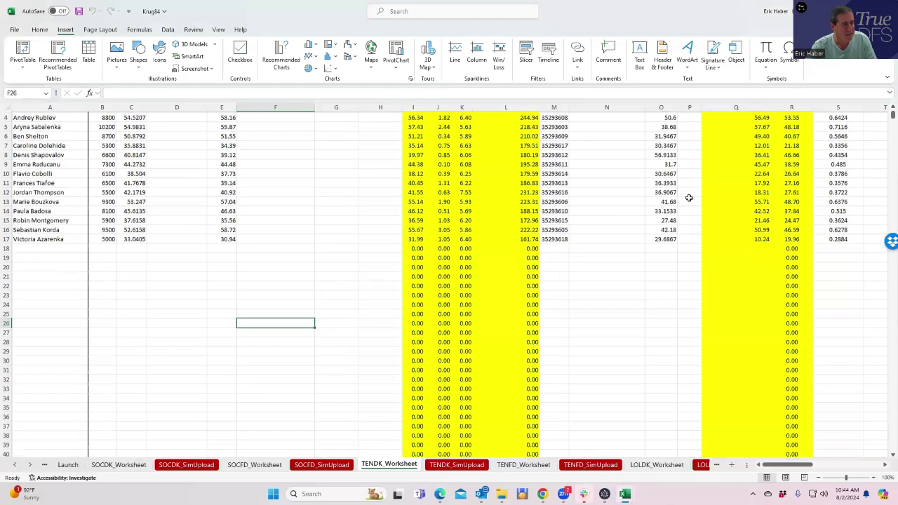
pyautogui.scroll(3, 686, 168)
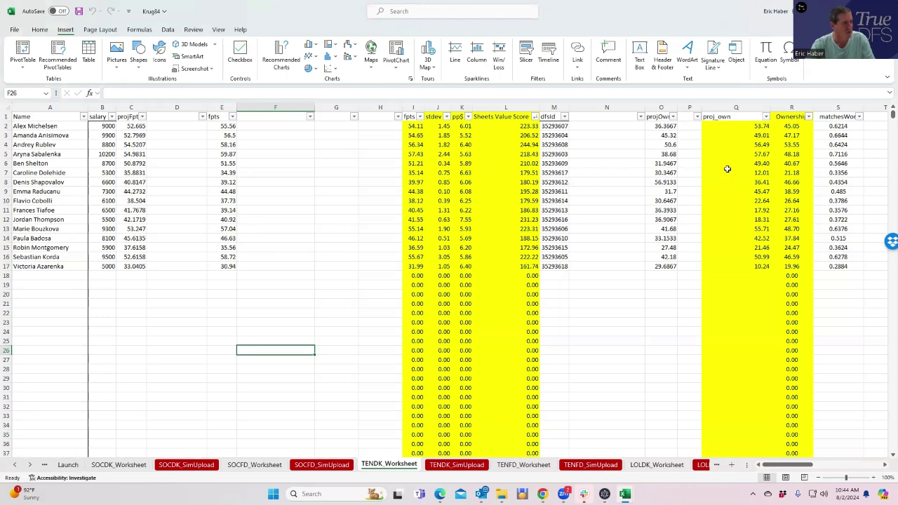
pyautogui.scroll(-1, 659, 201)
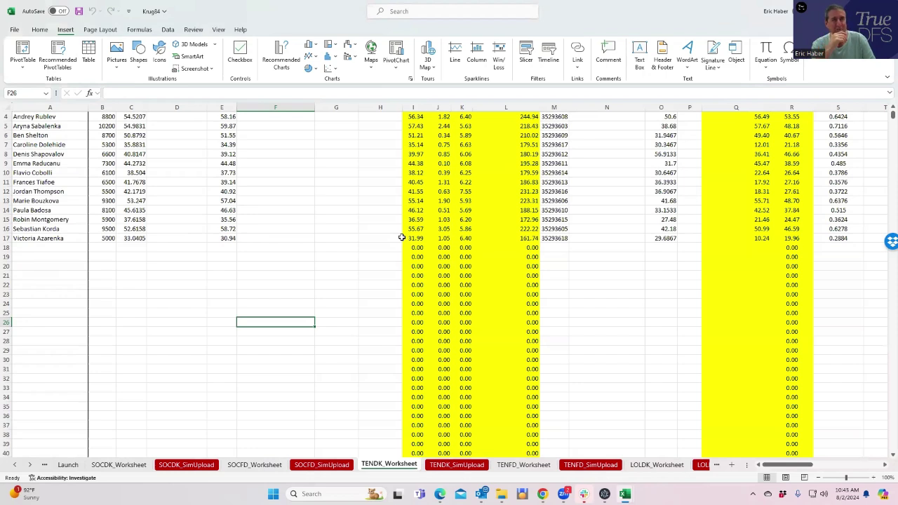
pyautogui.scroll(1, 630, 188)
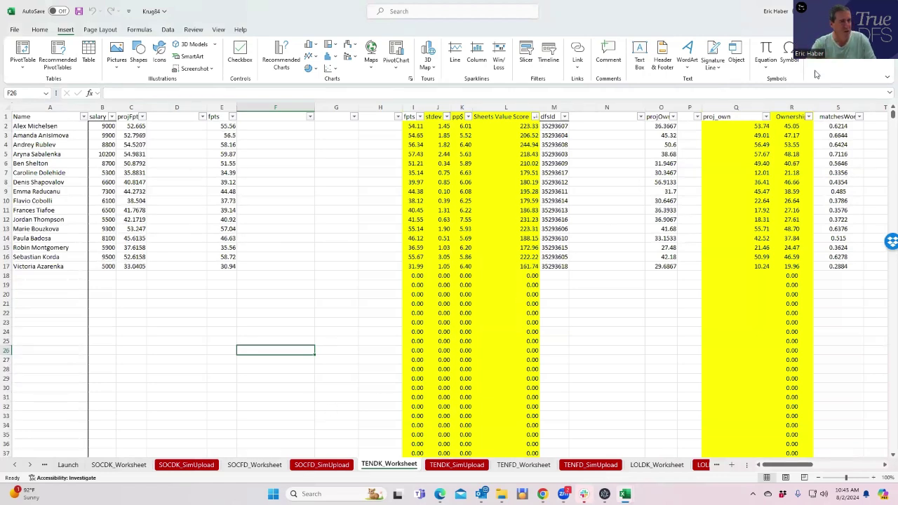
# Step: Switch to the SaberSim tennis build and upload custom projections and ownership from TENDK_Sim in DFSSheets/KrugTEN, without saving a new projections source
pyautogui.hotkey('alt', 'Tab')
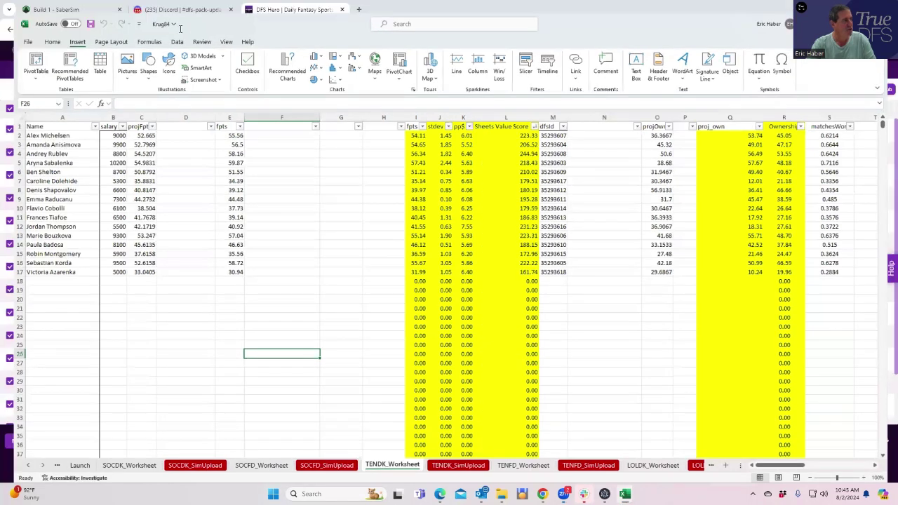
pyautogui.hotkey('alt', 'Tab')
pyautogui.hotkey('ctrl', '1')
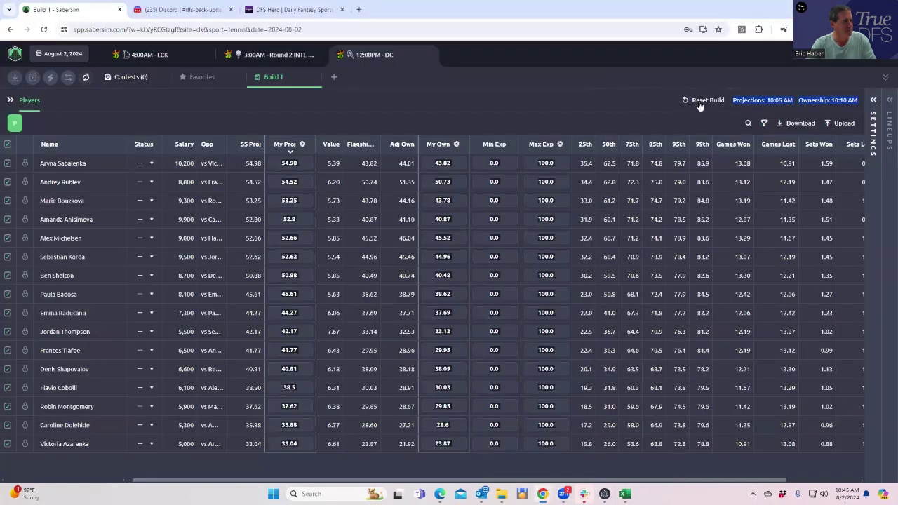
pyautogui.click(829, 126)
pyautogui.click(573, 119)
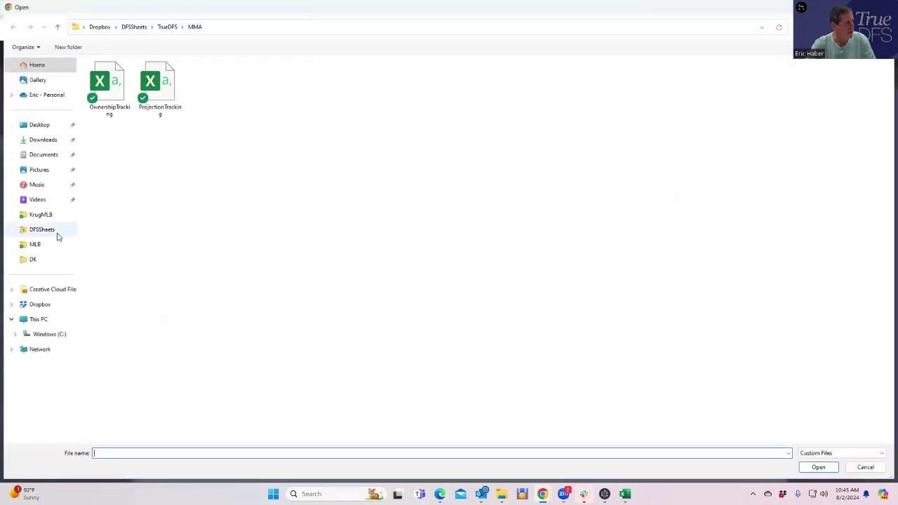
pyautogui.click(42, 229)
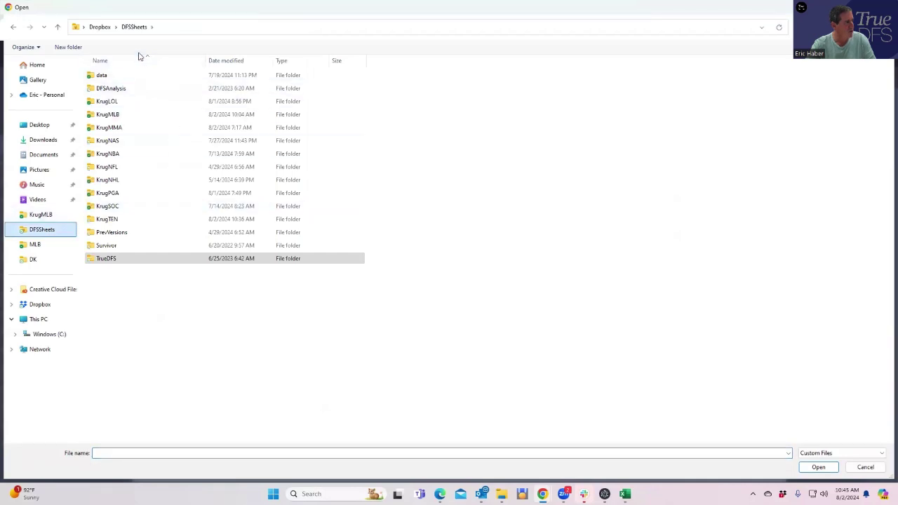
pyautogui.doubleClick(112, 218)
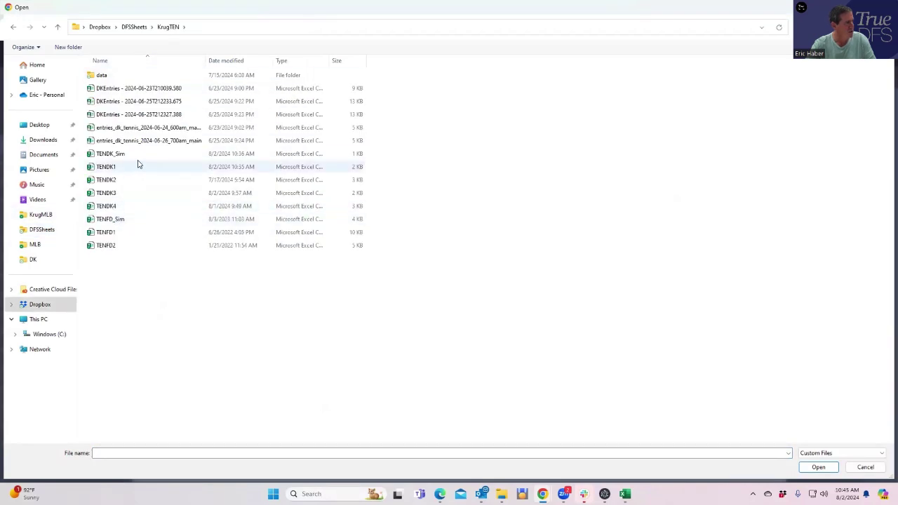
pyautogui.click(120, 155)
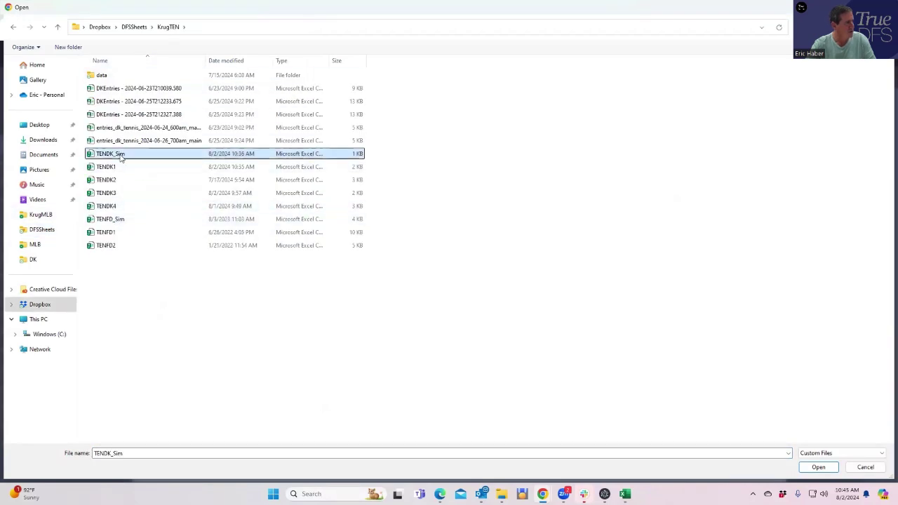
pyautogui.click(819, 468)
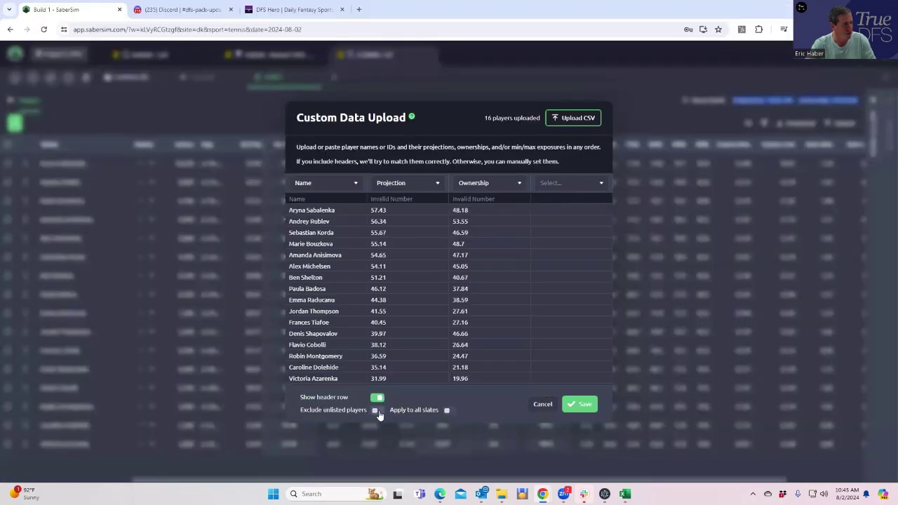
pyautogui.click(582, 408)
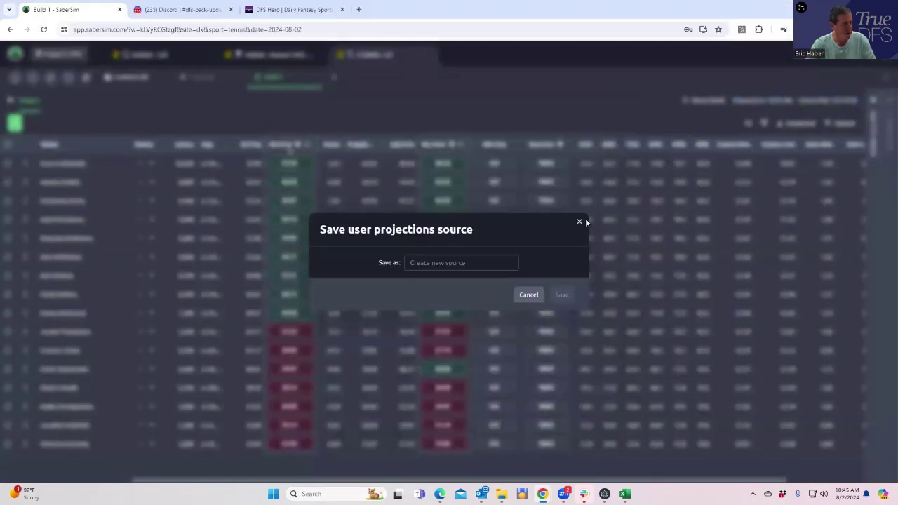
pyautogui.click(580, 222)
# Step: Set the number of lineups to 42 in the build settings and build the lineups
pyautogui.click(871, 103)
pyautogui.click(721, 202)
pyautogui.press('BackSpace')
pyautogui.press('BackSpace')
pyautogui.write('40')
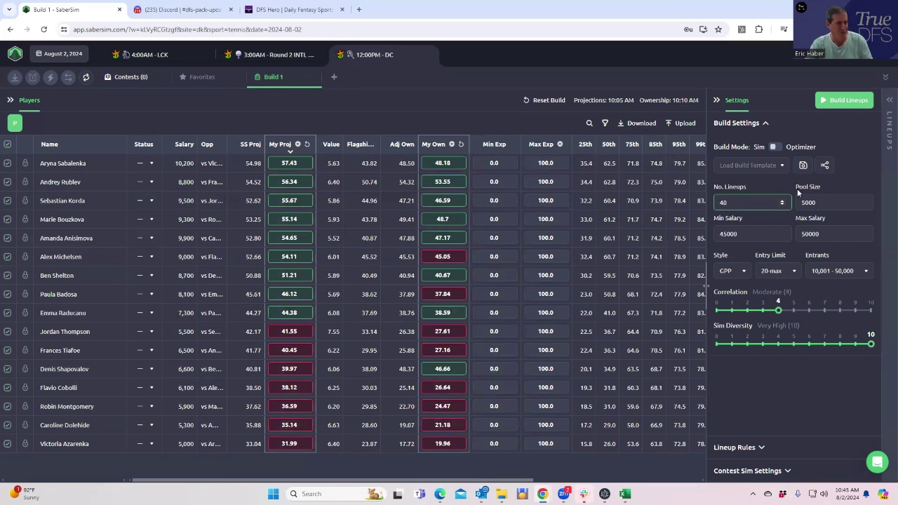
pyautogui.press('BackSpace')
pyautogui.write('2')
pyautogui.click(761, 185)
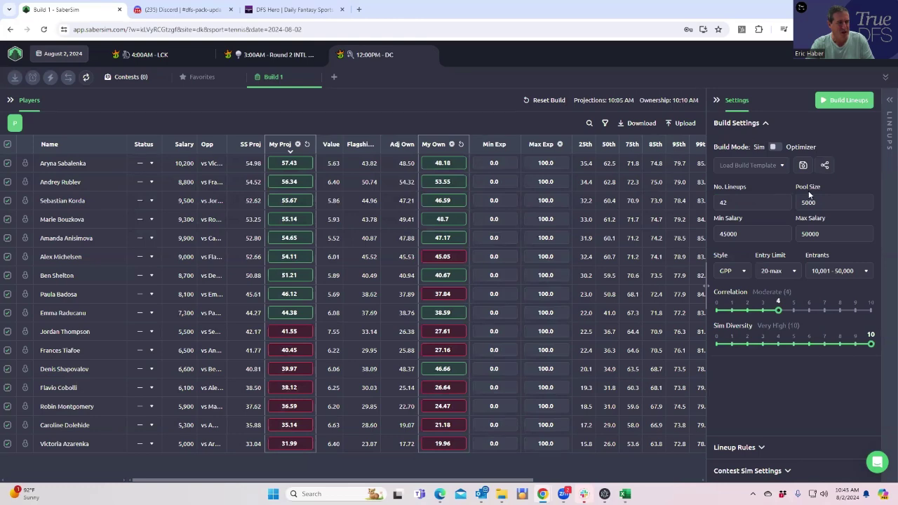
pyautogui.click(845, 100)
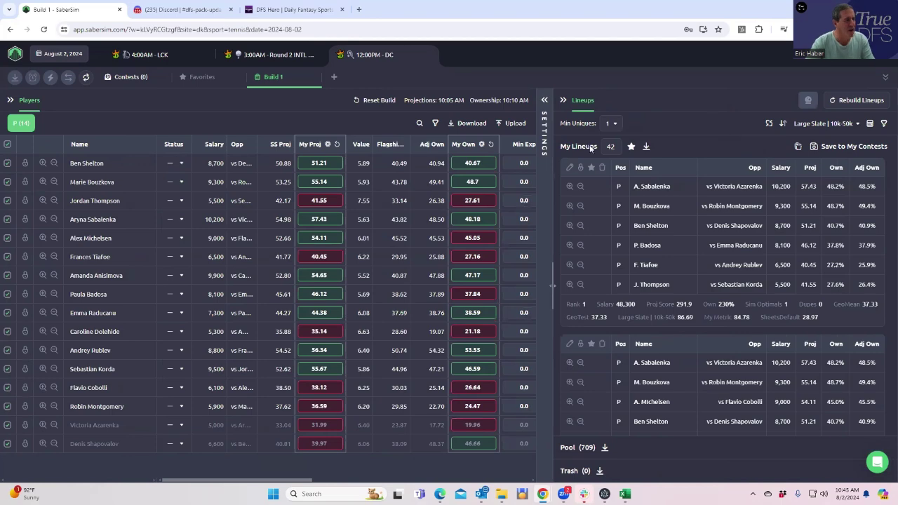
# Step: Review the built lineups alongside the build settings, the players' exposure and pool percentages, and the lineup rules
pyautogui.click(544, 100)
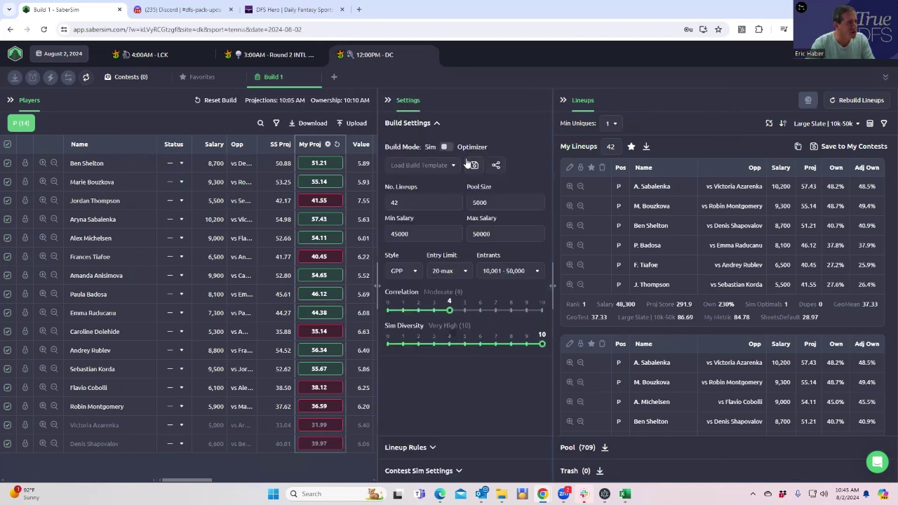
pyautogui.scroll(-3, 636, 200)
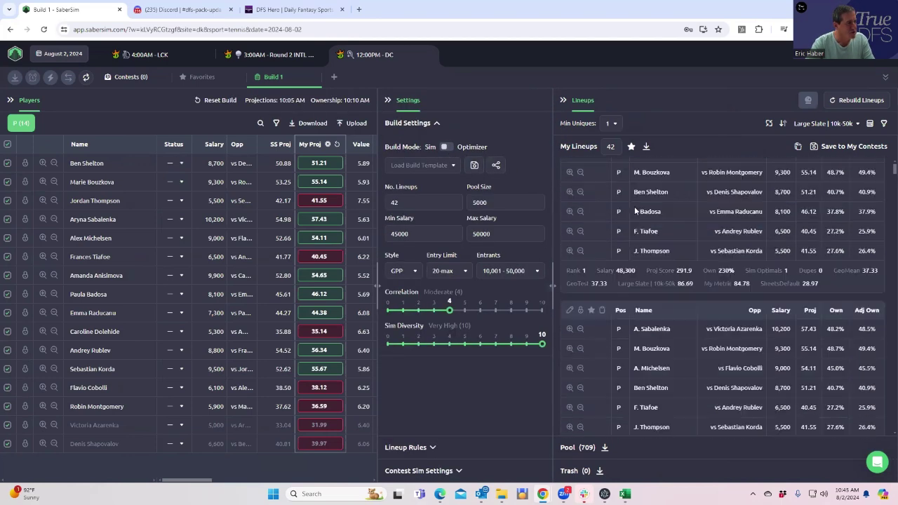
pyautogui.scroll(2, 641, 288)
pyautogui.scroll(2, 641, 288)
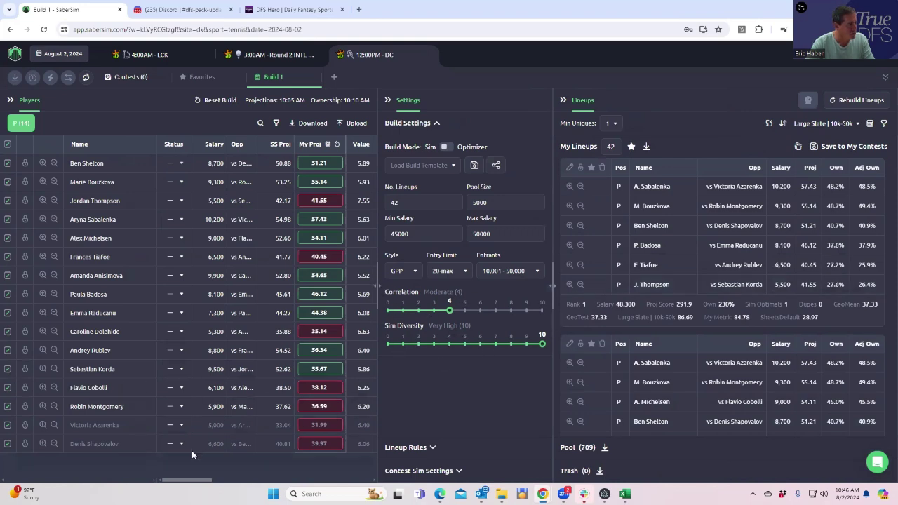
pyautogui.moveTo(204, 480); pyautogui.dragTo(286, 481)
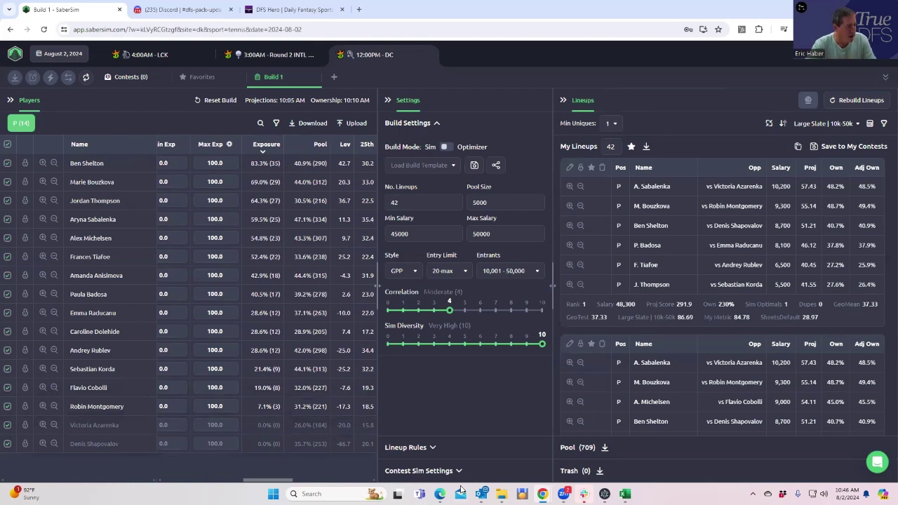
pyautogui.click(414, 447)
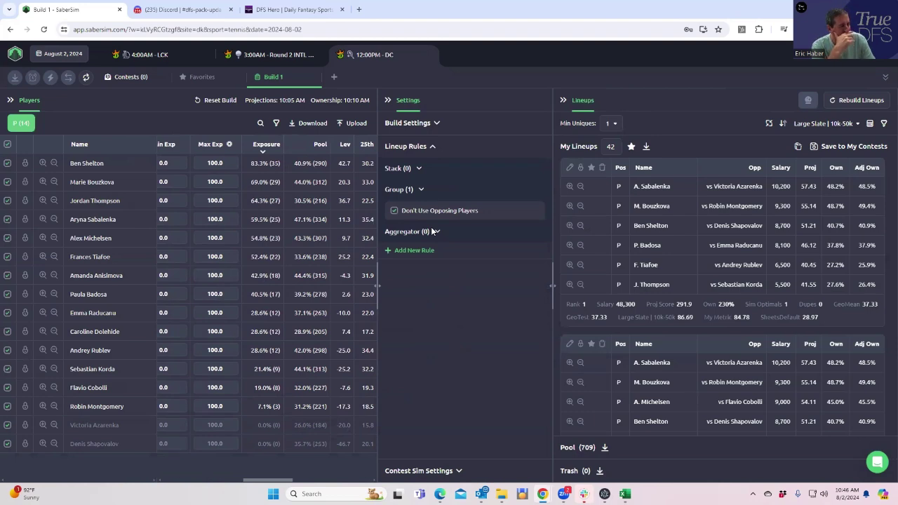
# Step: Disable the Don't Use Opposing Players rule, rebuild the lineups, and sort the players by pool percentage
pyautogui.click(394, 211)
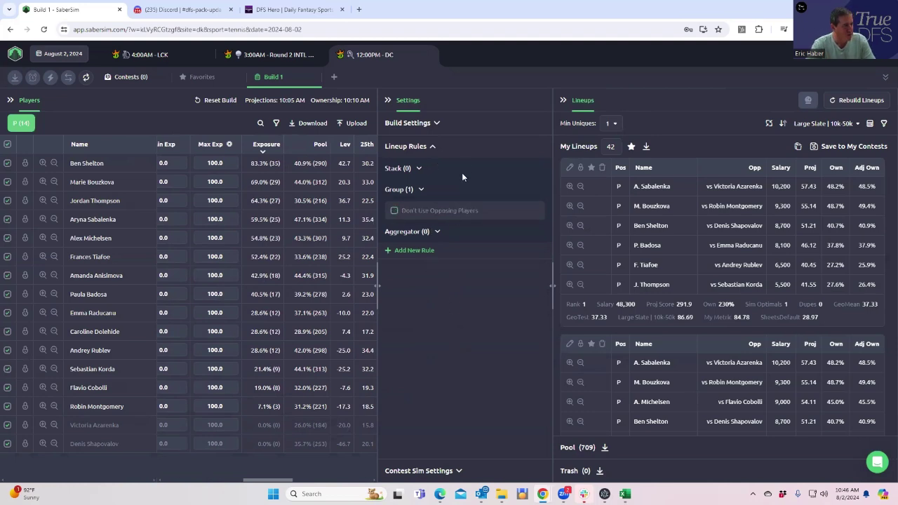
pyautogui.click(852, 101)
pyautogui.click(467, 300)
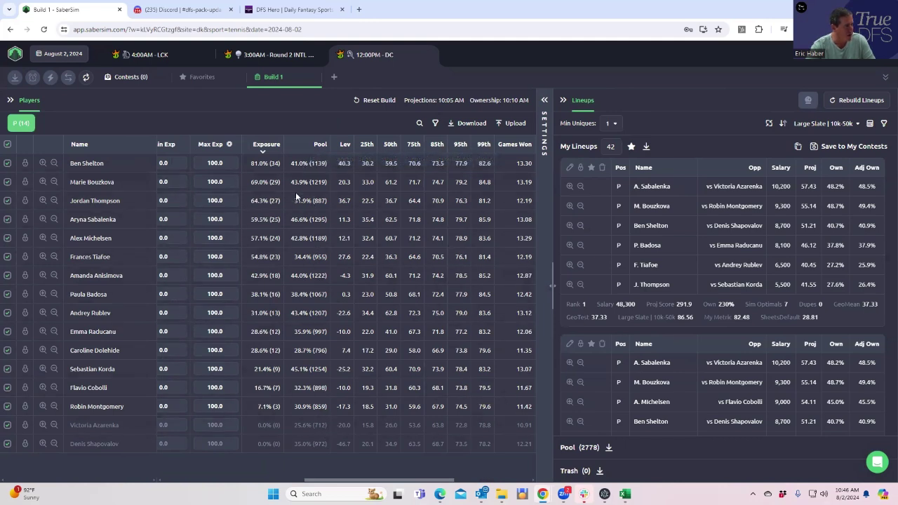
pyautogui.click(318, 148)
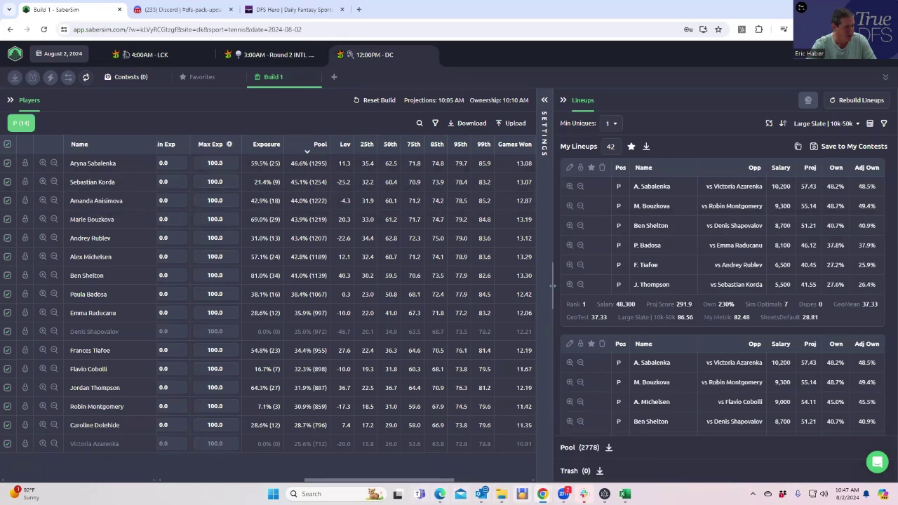
# Step: Check the size of the TEN $15K Line Painter contest in DraftKings My Contests, and return to the SaberSim build
pyautogui.moveTo(542, 494)
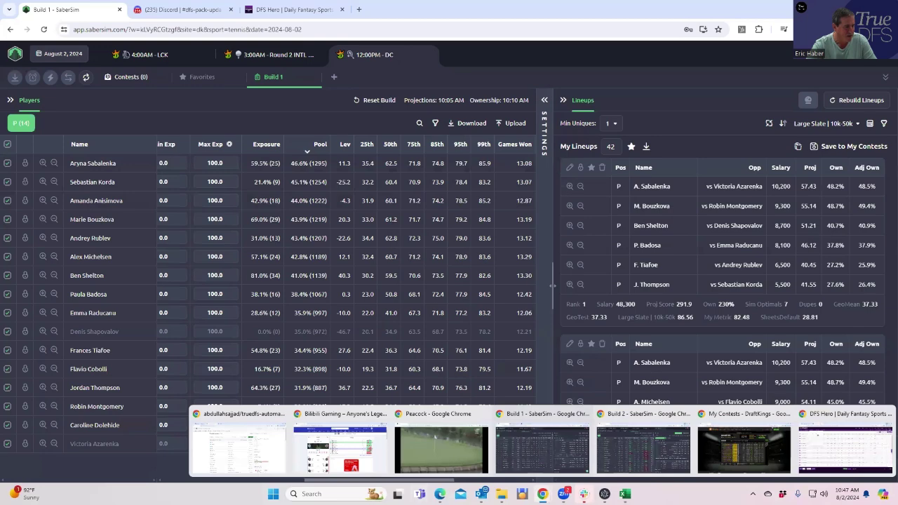
pyautogui.click(722, 456)
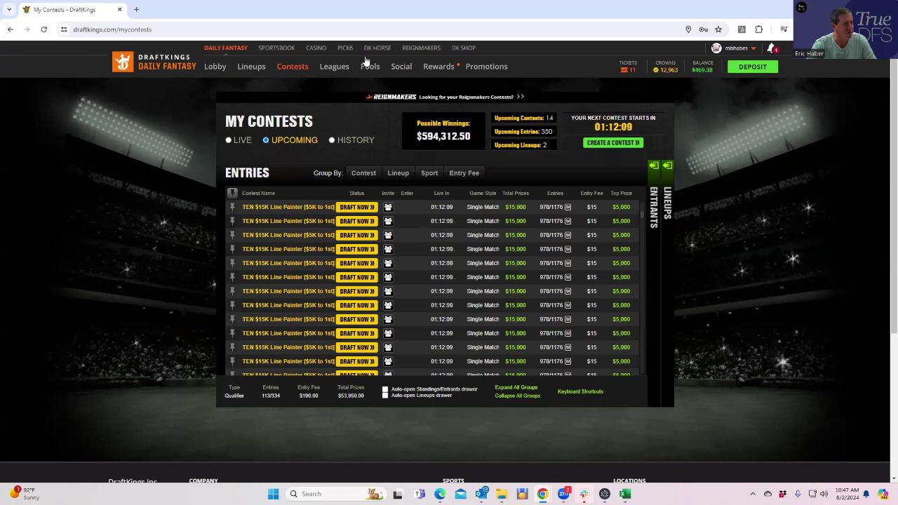
pyautogui.hotkey('alt', 'Tab')
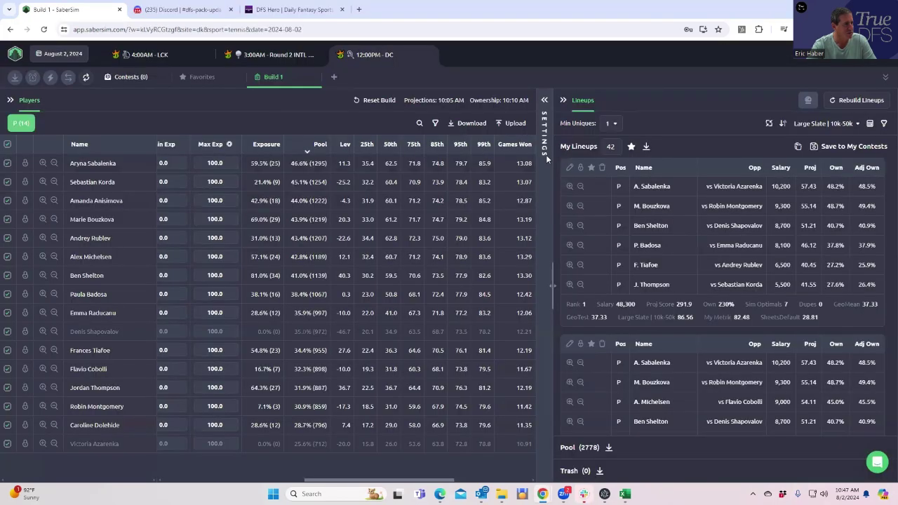
# Step: Set the build's pool size to 1176 and rebuild the lineups, keeping the players sorted by pool percentage
pyautogui.click(544, 100)
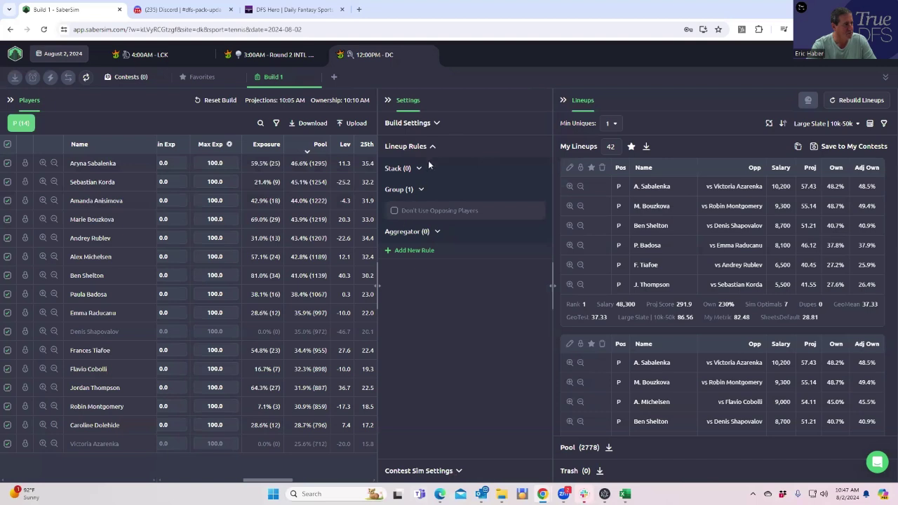
pyautogui.click(429, 124)
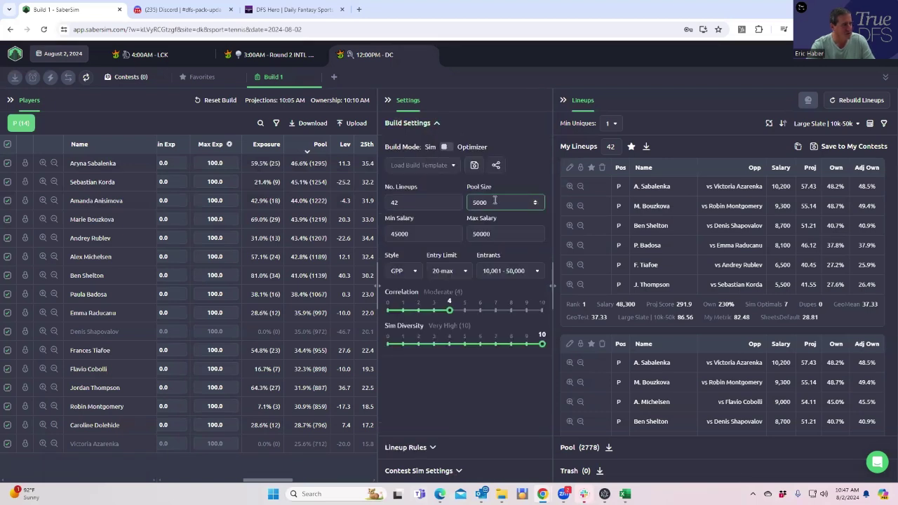
pyautogui.press('BackSpace')
pyautogui.press('BackSpace')
pyautogui.press('BackSpace')
pyautogui.press('BackSpace')
pyautogui.write('1176')
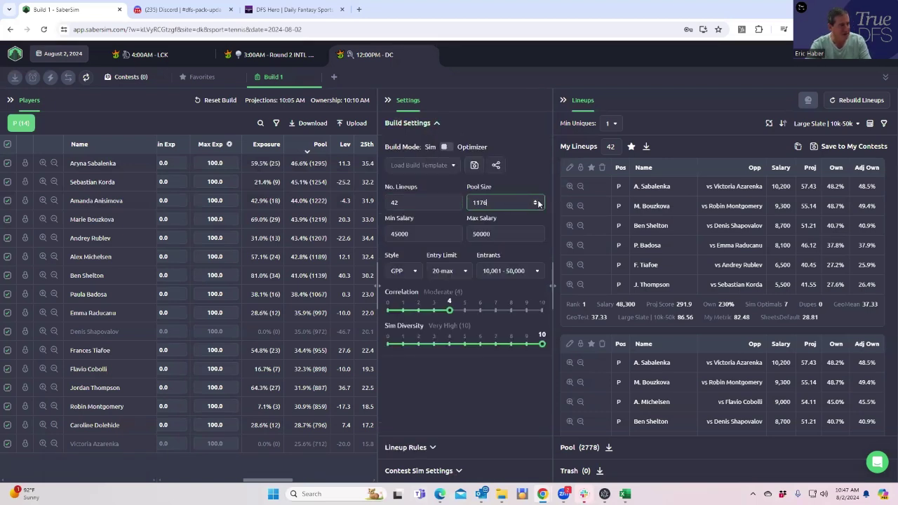
pyautogui.click(845, 101)
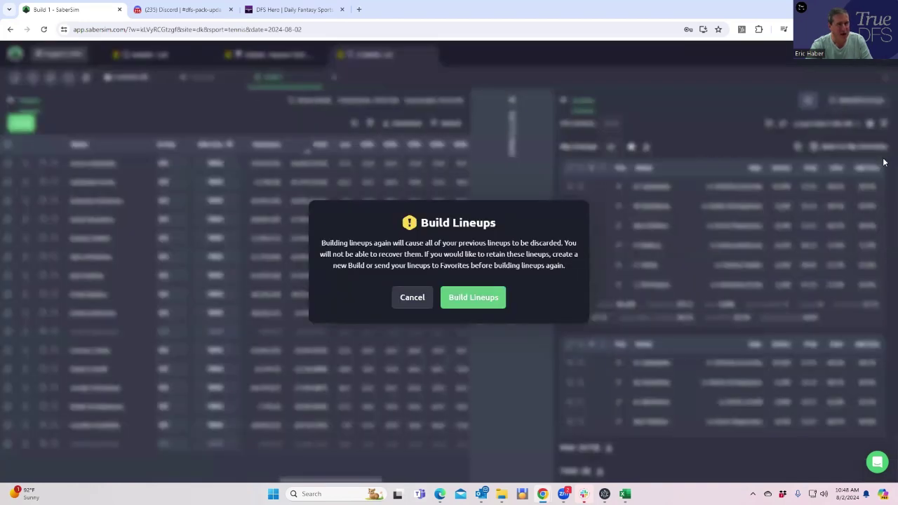
pyautogui.click(457, 297)
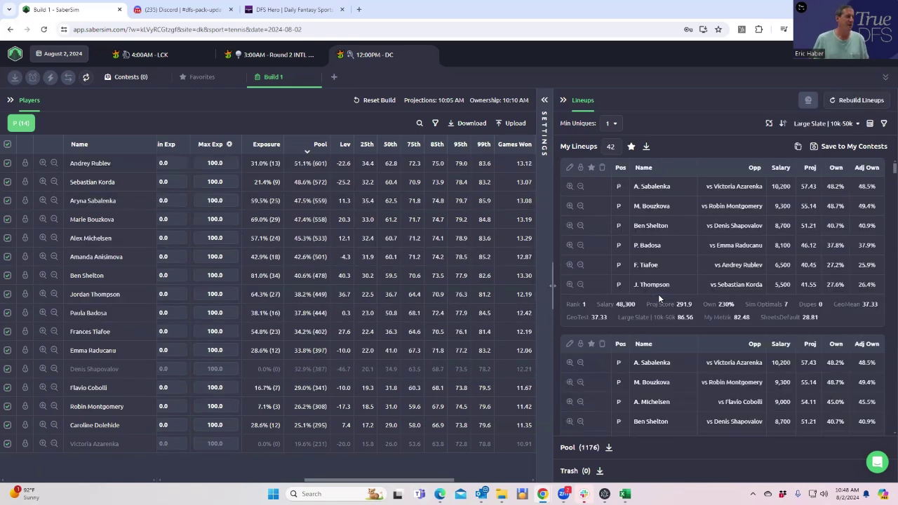
pyautogui.click(310, 147)
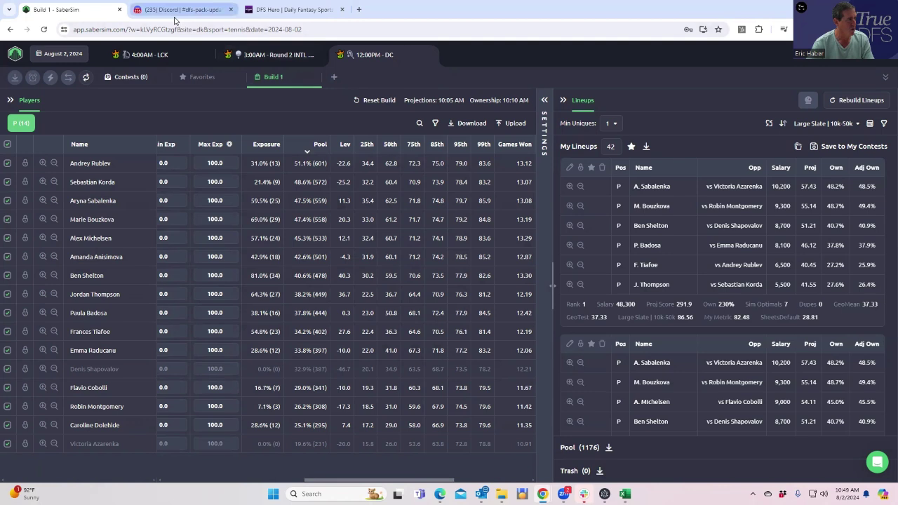
# Step: Look over the player projections and ownership in the TENDK_Sim spreadsheet, and return to the SaberSim build
pyautogui.moveTo(174, 21)
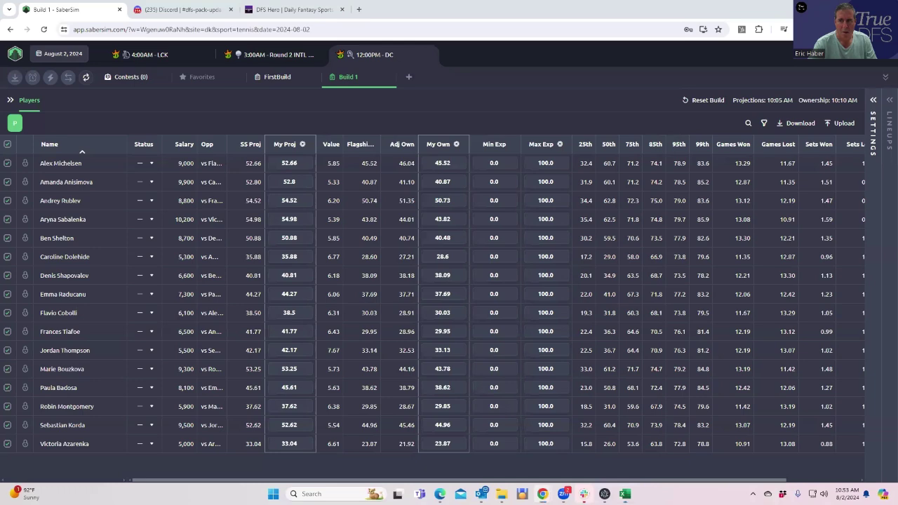
pyautogui.hotkey('alt', 'Tab')
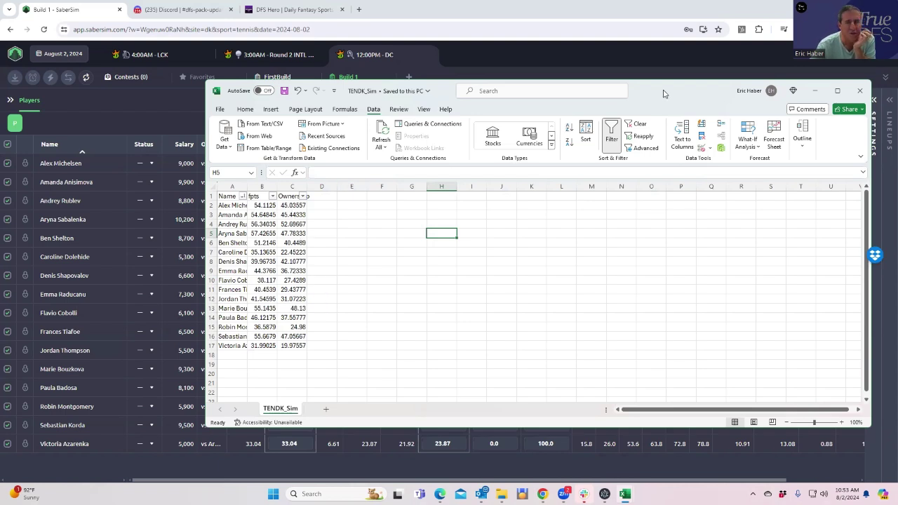
pyautogui.click(814, 90)
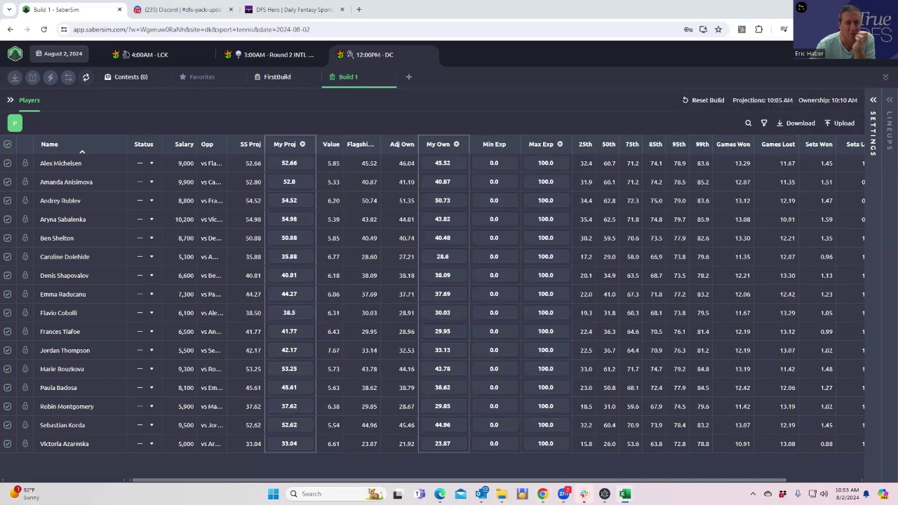
# Step: Upload custom projections and ownership from TENDK_Sim in DFSSheets/KrugTEN to the new build, without saving a projections source
pyautogui.click(832, 124)
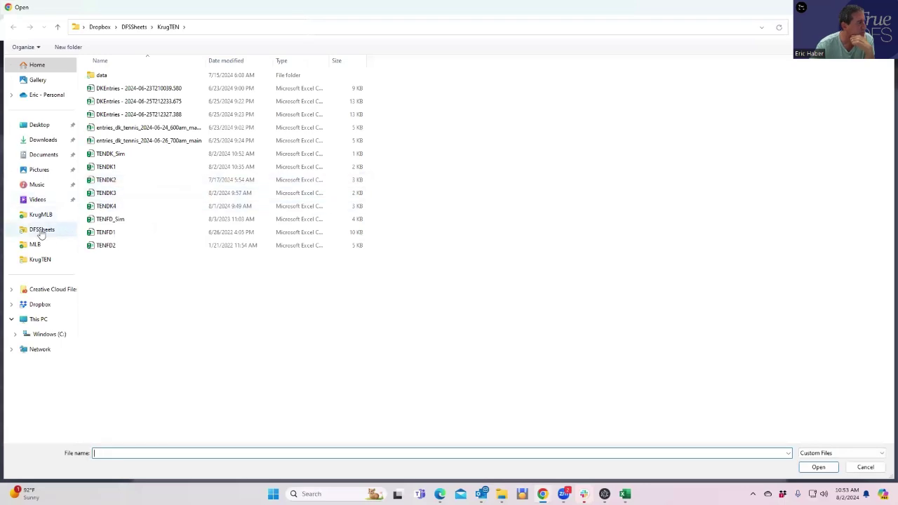
pyautogui.click(41, 215)
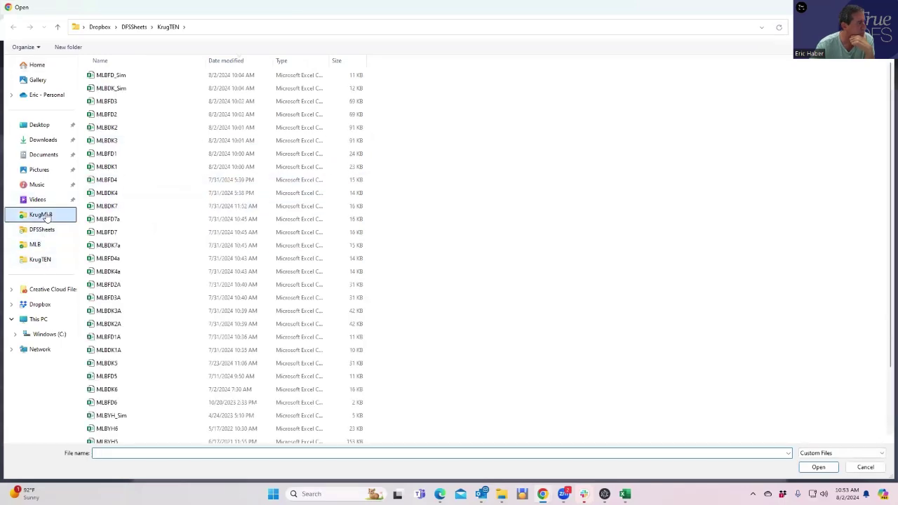
pyautogui.click(42, 230)
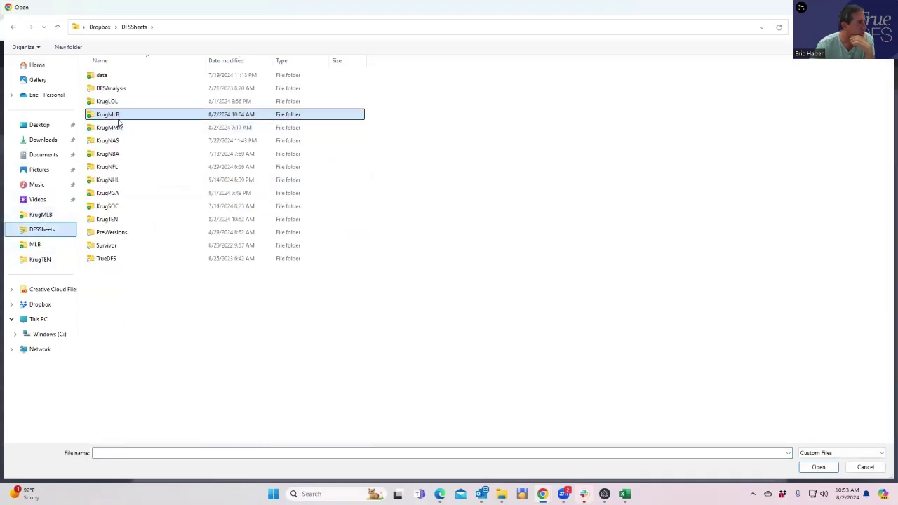
pyautogui.doubleClick(115, 219)
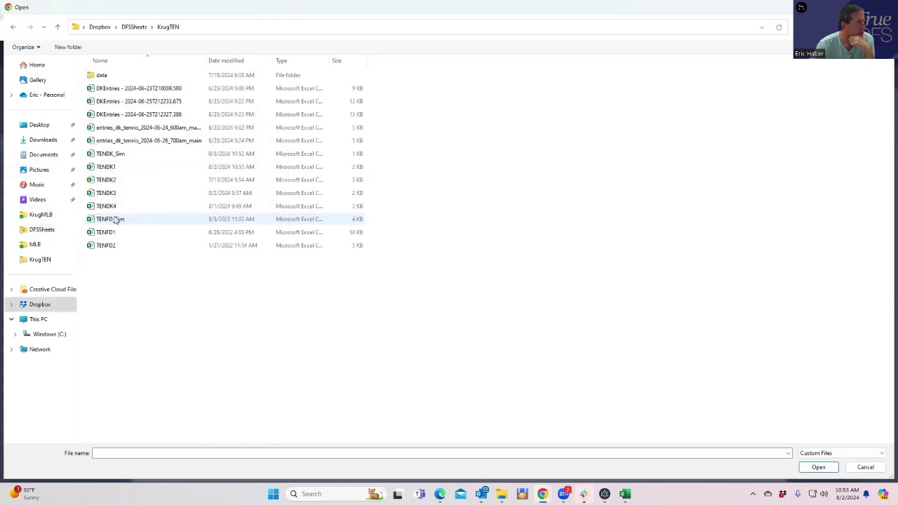
pyautogui.click(118, 157)
pyautogui.click(818, 467)
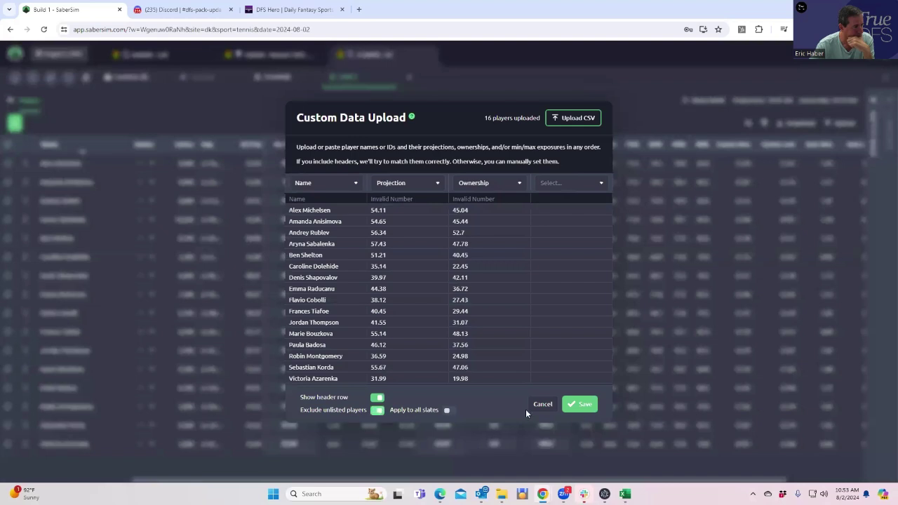
pyautogui.click(581, 404)
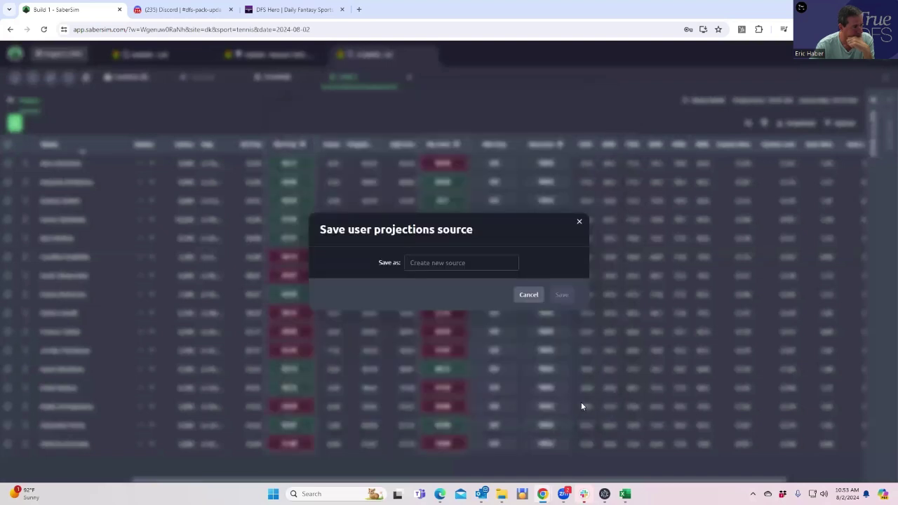
pyautogui.click(578, 223)
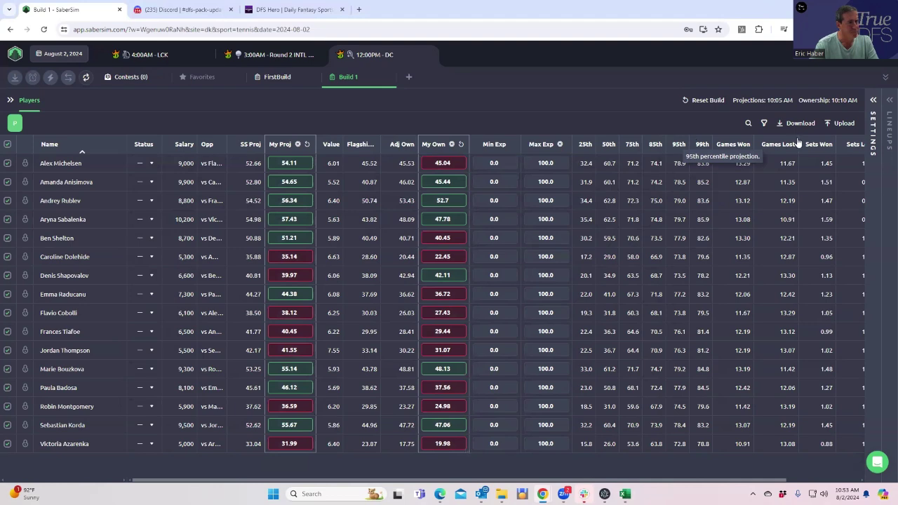
# Step: Set the new build's number of lineups to 42 and its pool size to 1150
pyautogui.click(874, 100)
pyautogui.doubleClick(722, 203)
pyautogui.write('42')
pyautogui.click(819, 201)
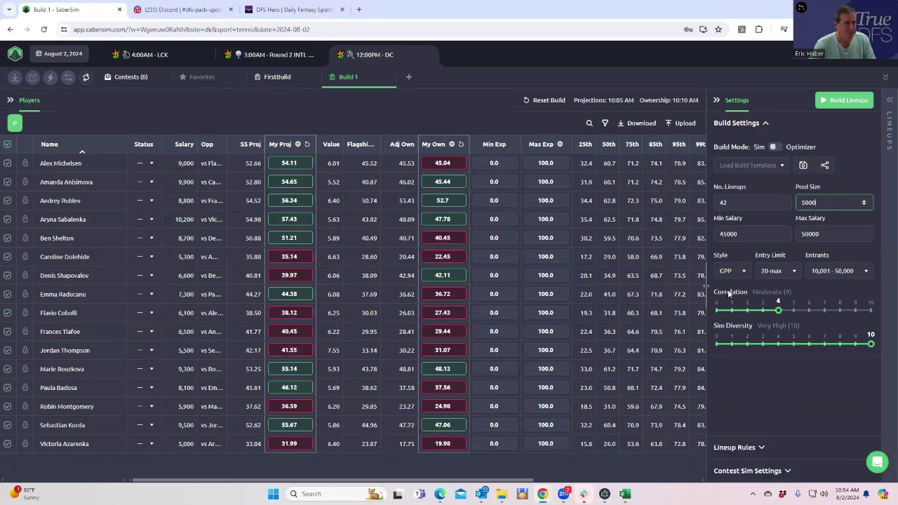
pyautogui.hotkey('ctrl', 'a')
pyautogui.write('1150')
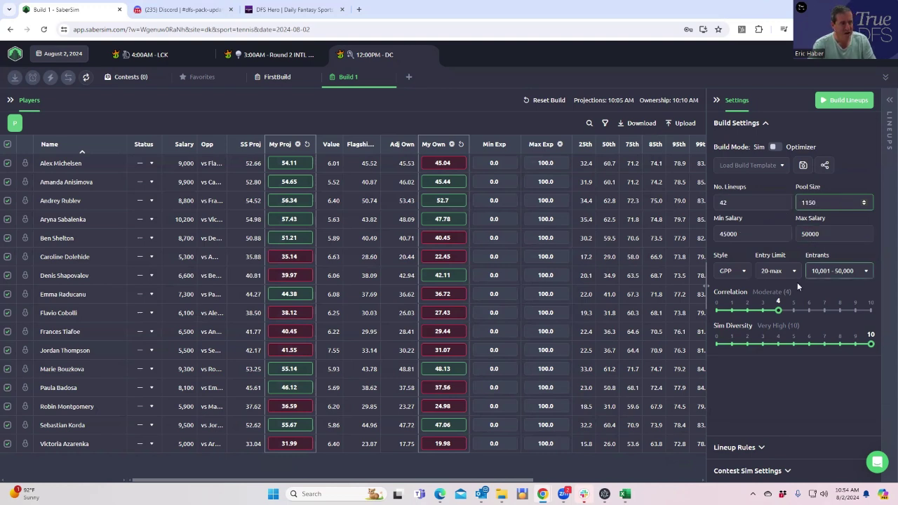
# Step: Disable the Don't Use Opposing Players rule, build the lineups, and reopen the build's settings
pyautogui.click(762, 447)
pyautogui.click(723, 211)
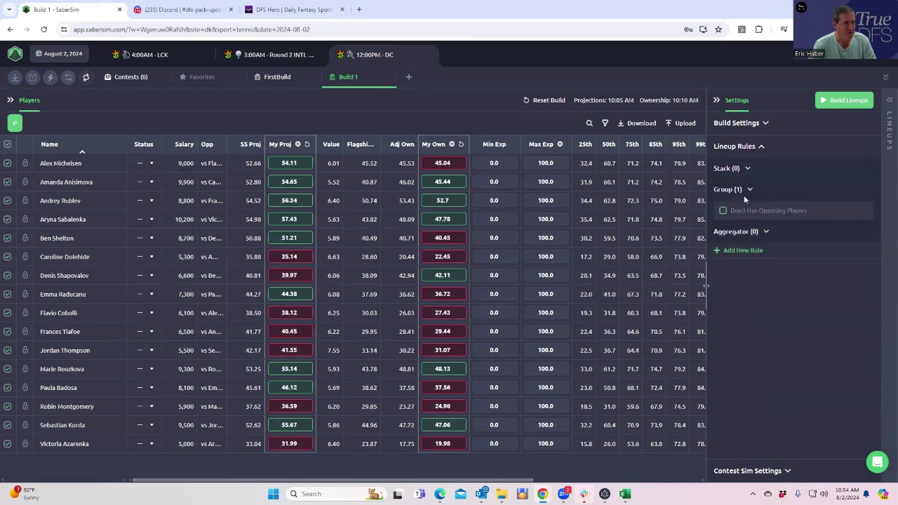
pyautogui.click(841, 101)
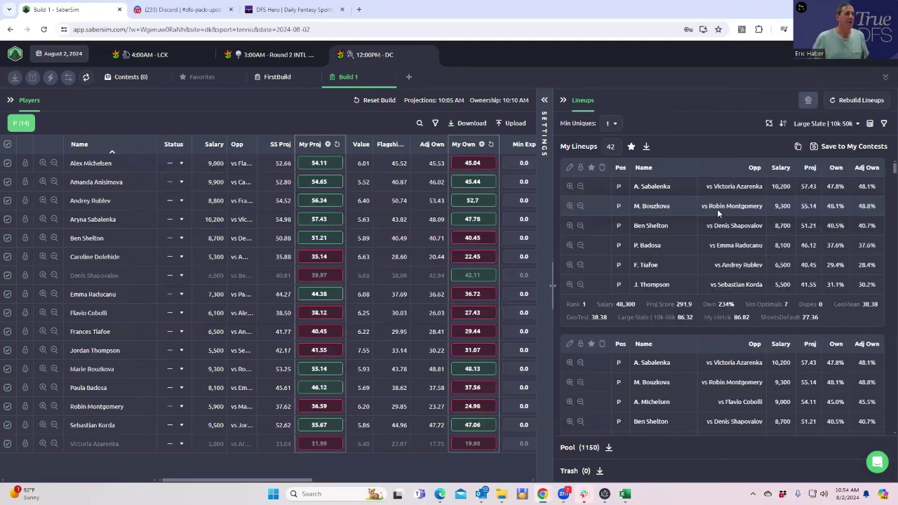
pyautogui.click(544, 102)
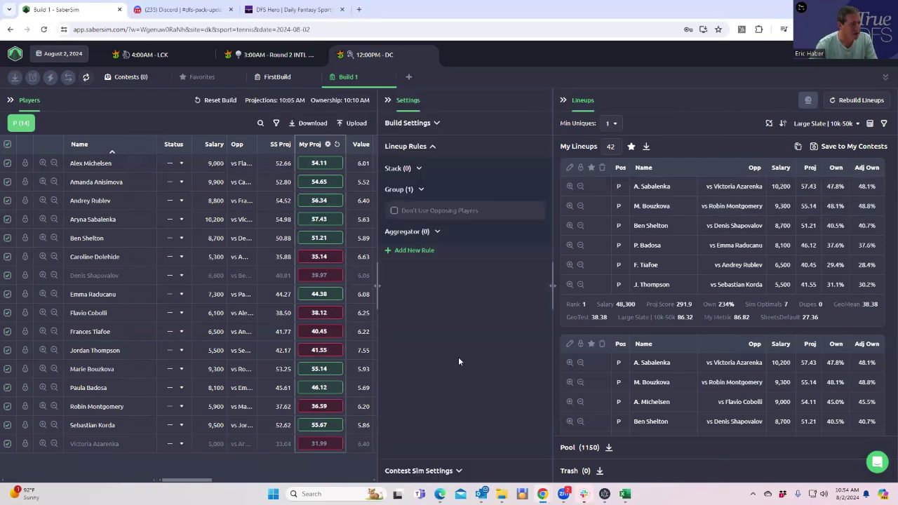
# Step: Start saving the 42 lineups to contests, download the DraftKings entries template, and upload DKEntries - 2024-08-02T105432.487 from Downloads
pyautogui.click(814, 146)
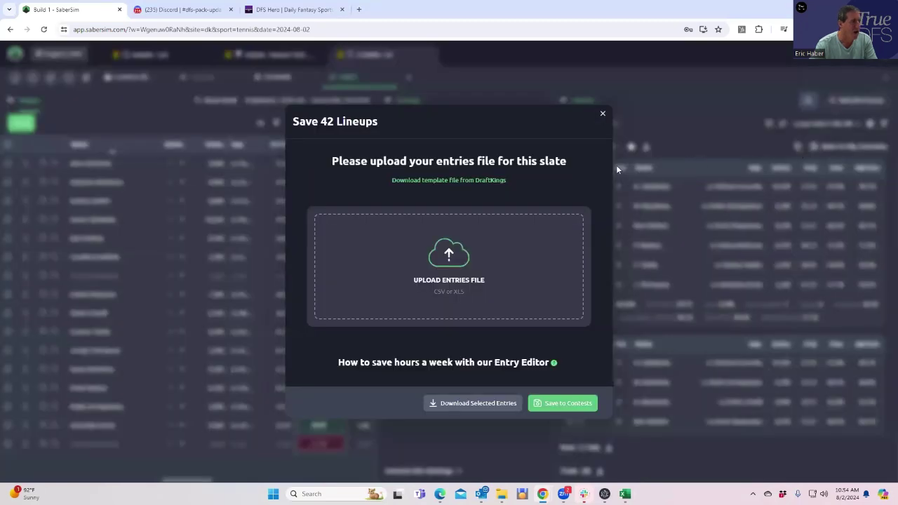
pyautogui.click(448, 181)
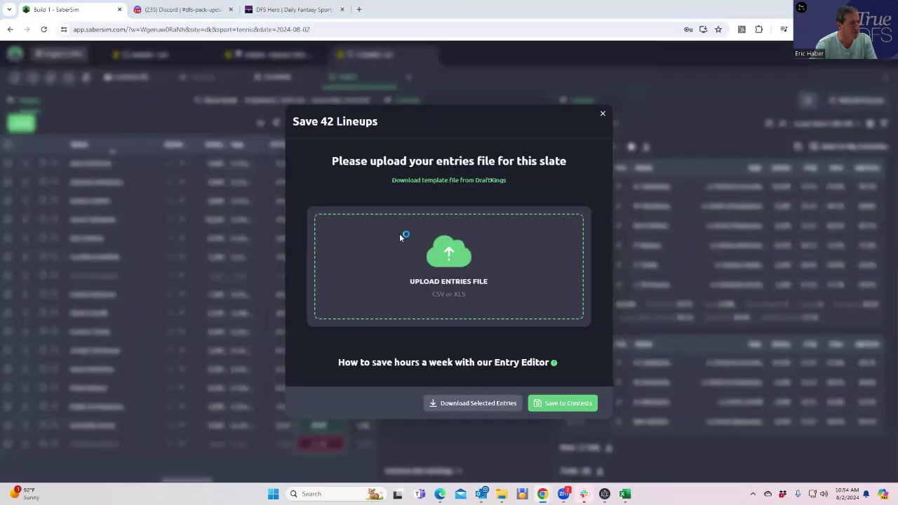
pyautogui.click(402, 235)
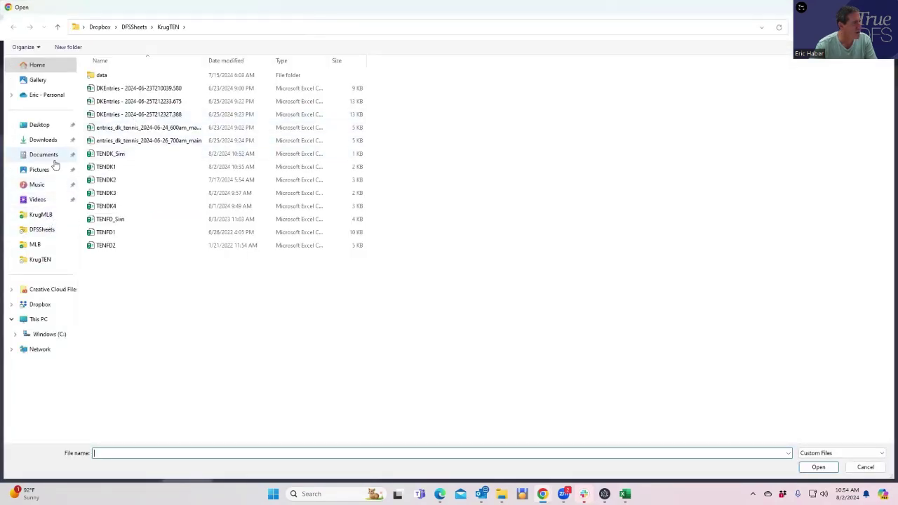
pyautogui.click(44, 141)
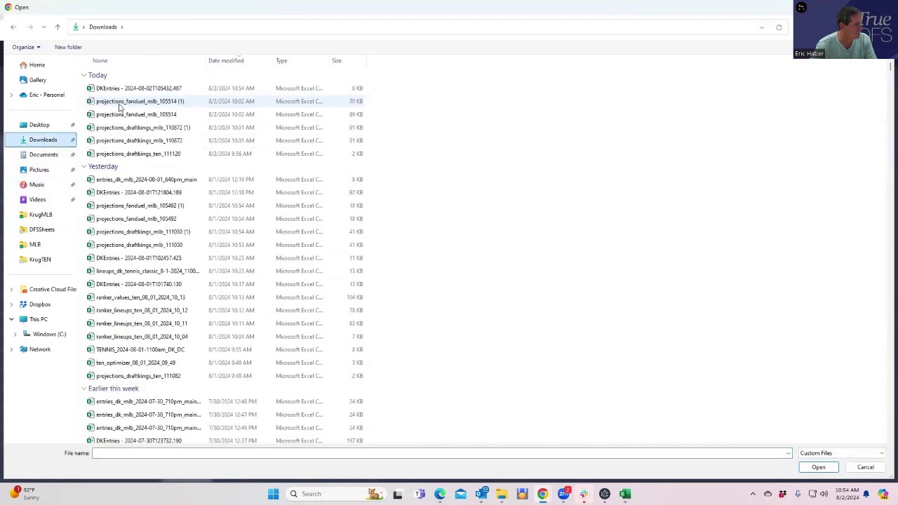
pyautogui.click(130, 88)
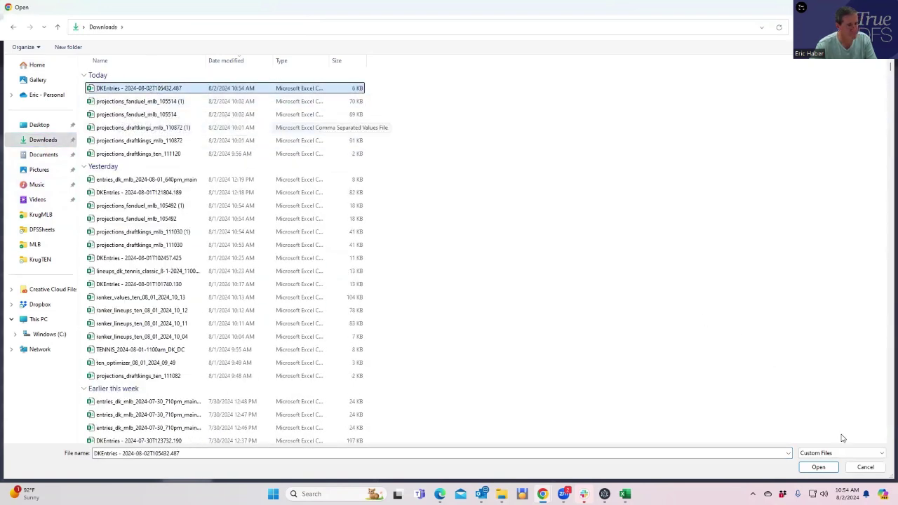
pyautogui.click(819, 467)
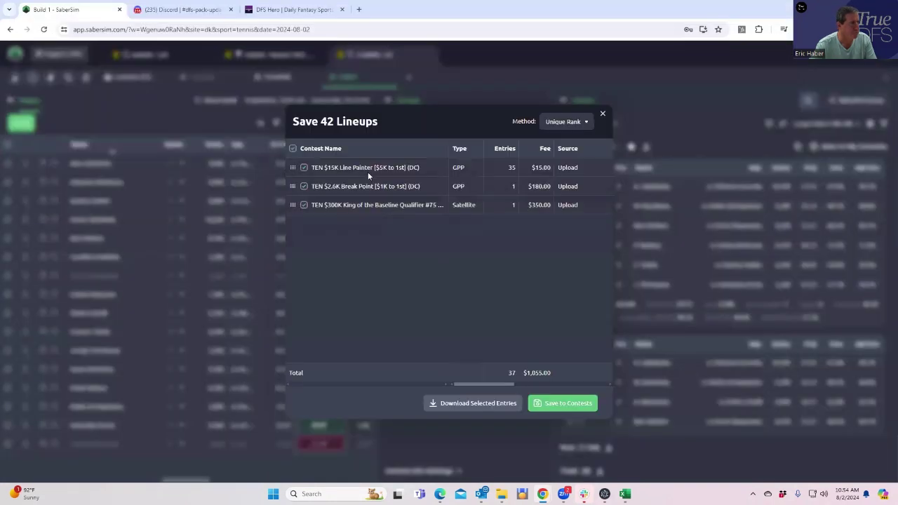
# Step: Add a contest sim for the TEN $15K Line Painter contest with FirstBuild as its field lineups, and save the settings
pyautogui.click(369, 169)
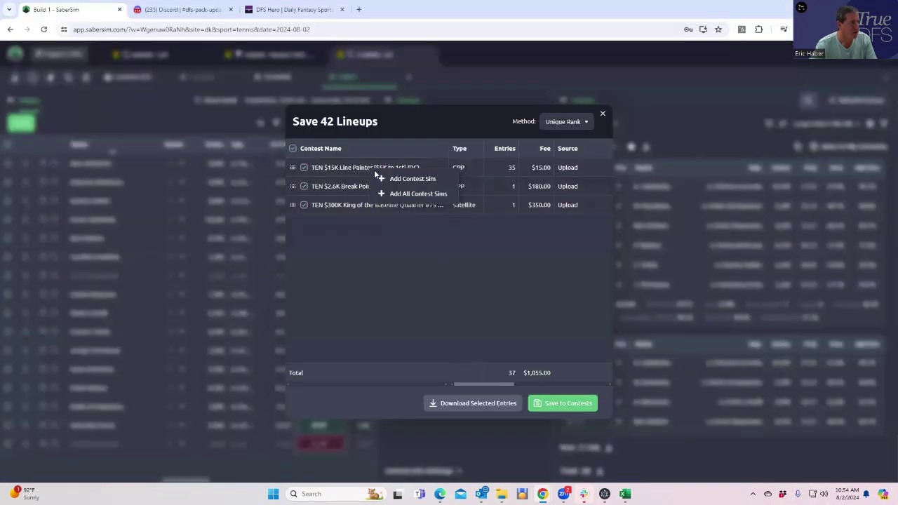
pyautogui.click(413, 180)
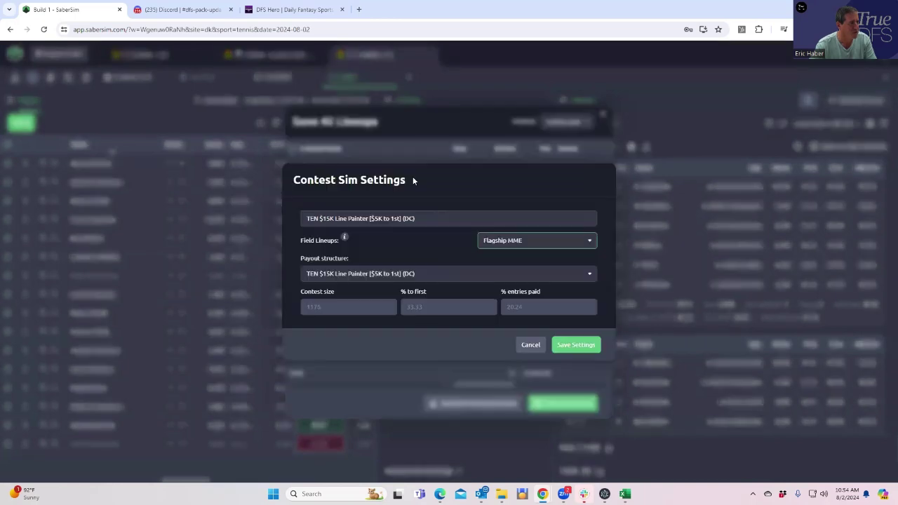
pyautogui.click(554, 243)
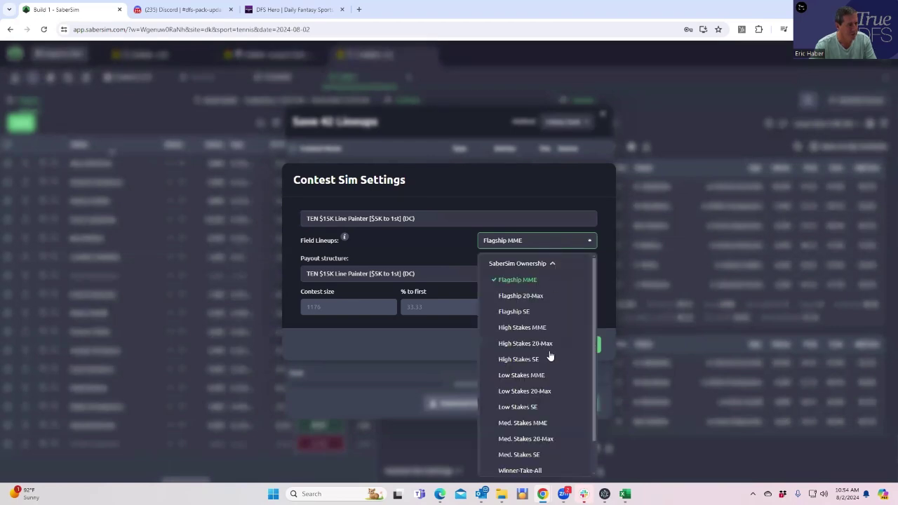
pyautogui.scroll(-1, 558, 407)
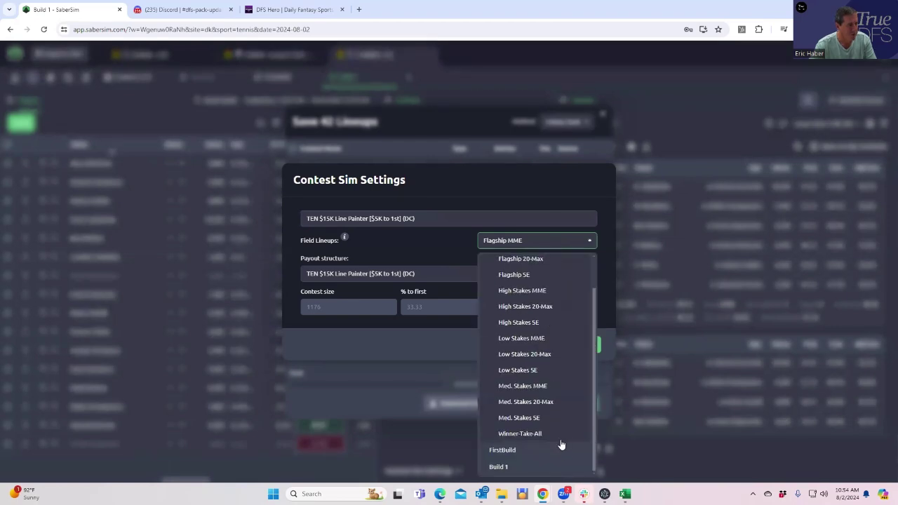
pyautogui.click(506, 451)
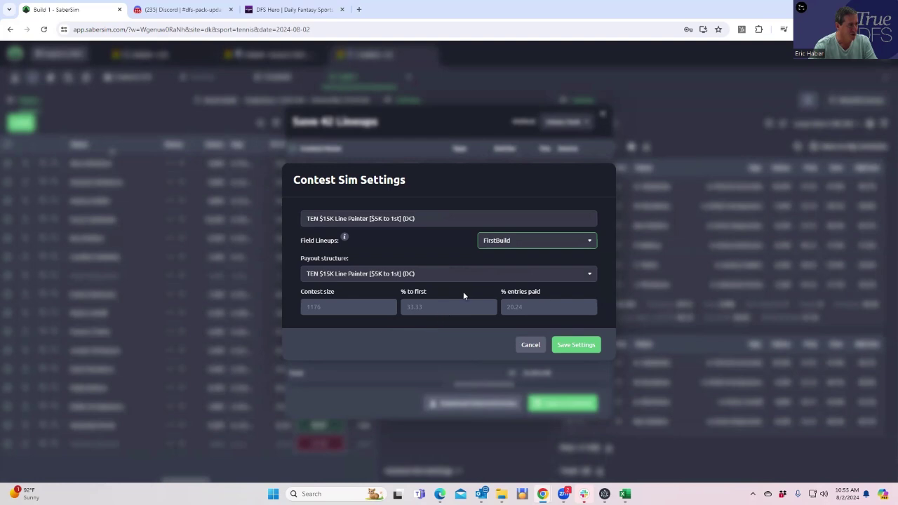
pyautogui.click(575, 345)
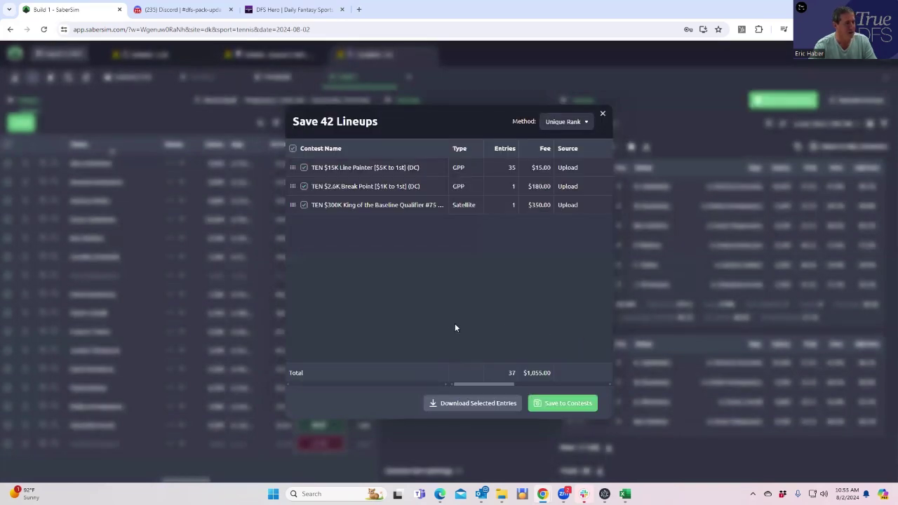
# Step: Try to add a contest sim for the TEN $2.6K Break Point contest, and close the save dialog
pyautogui.rightClick(375, 188)
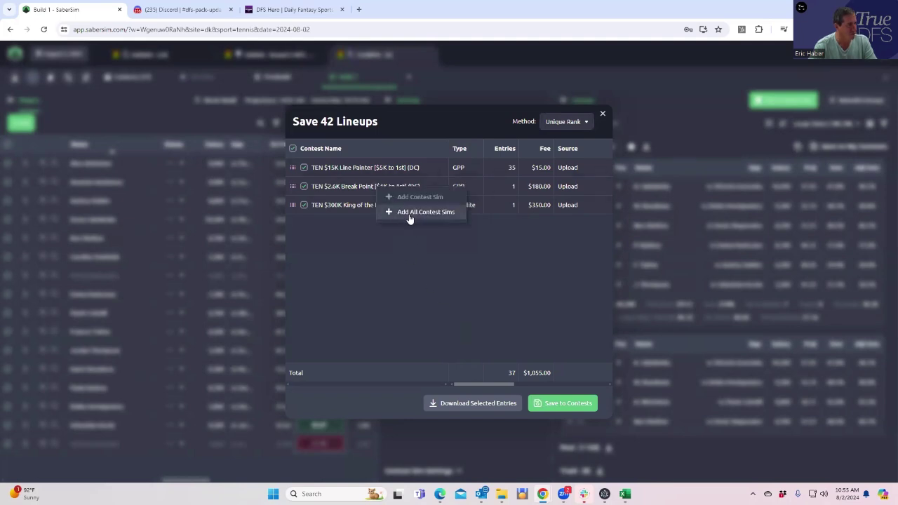
pyautogui.click(365, 235)
pyautogui.click(602, 115)
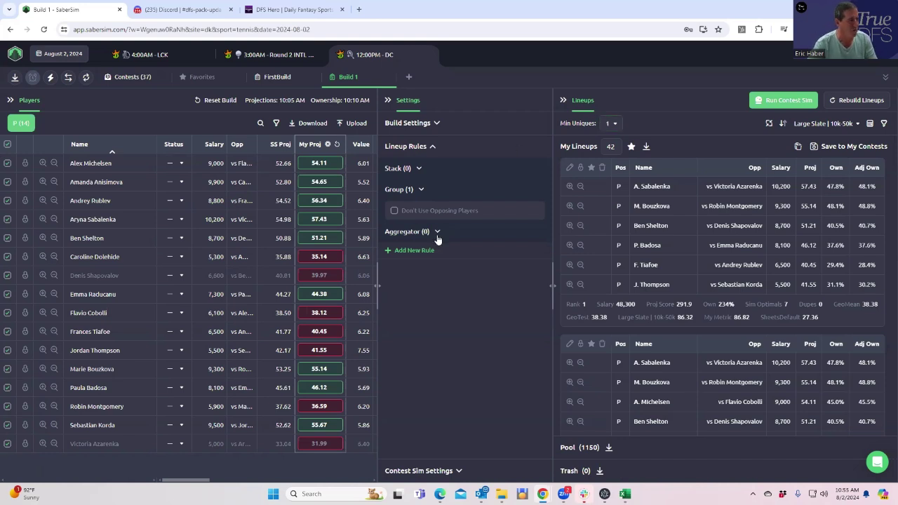
# Step: Start a new contest sim named Break in the build's contest sim settings, with FirstBuild as its field lineups
pyautogui.click(457, 472)
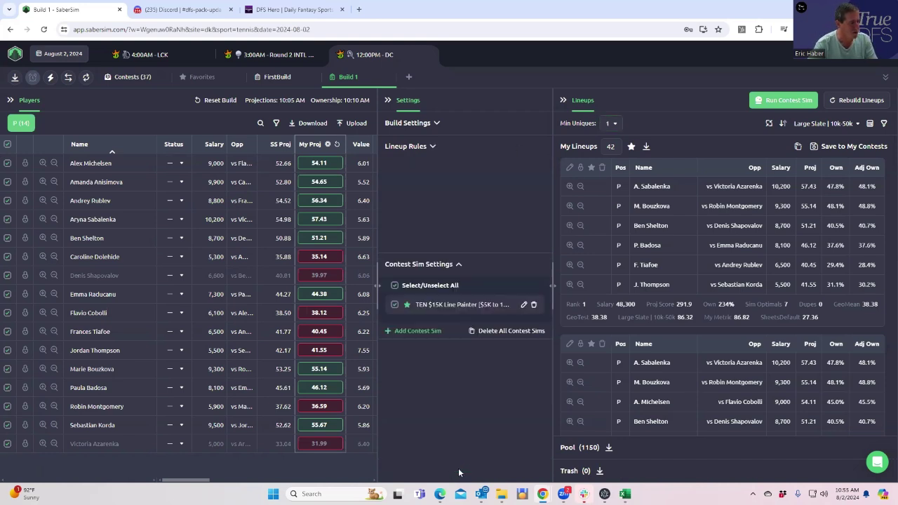
pyautogui.click(390, 238)
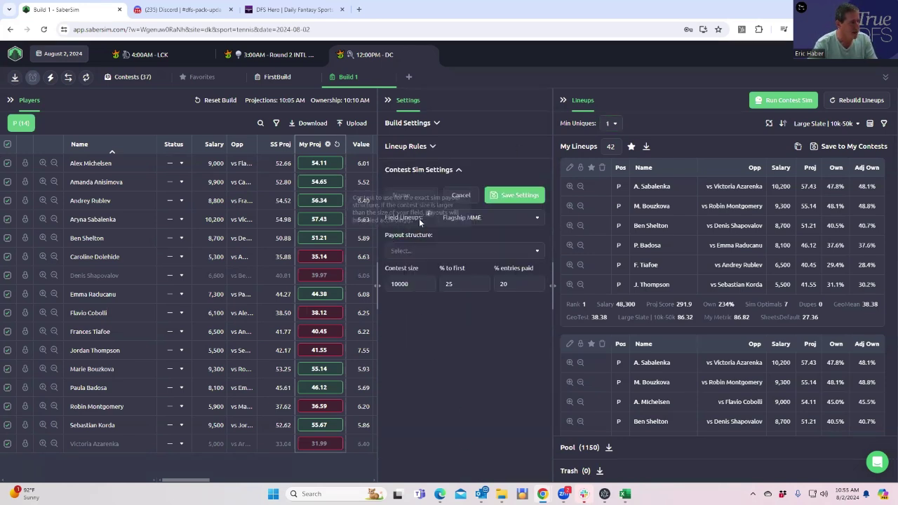
pyautogui.write('Break')
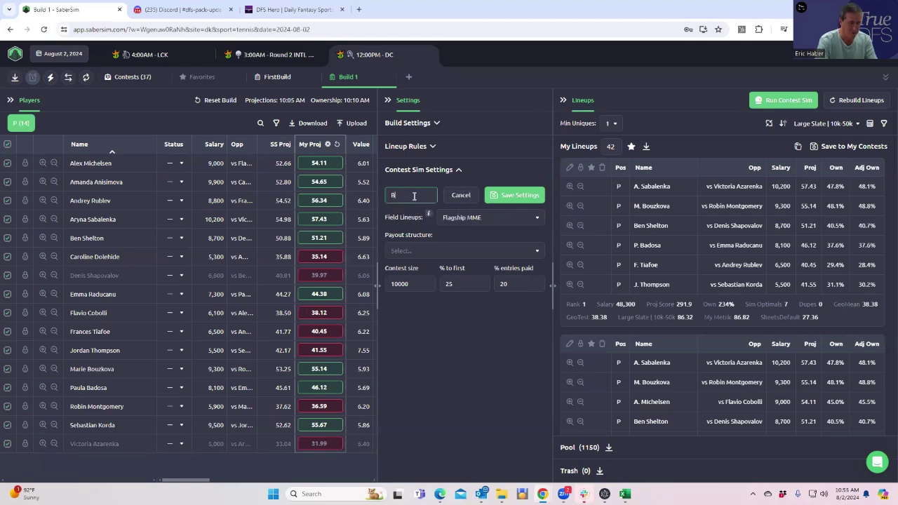
pyautogui.click(491, 218)
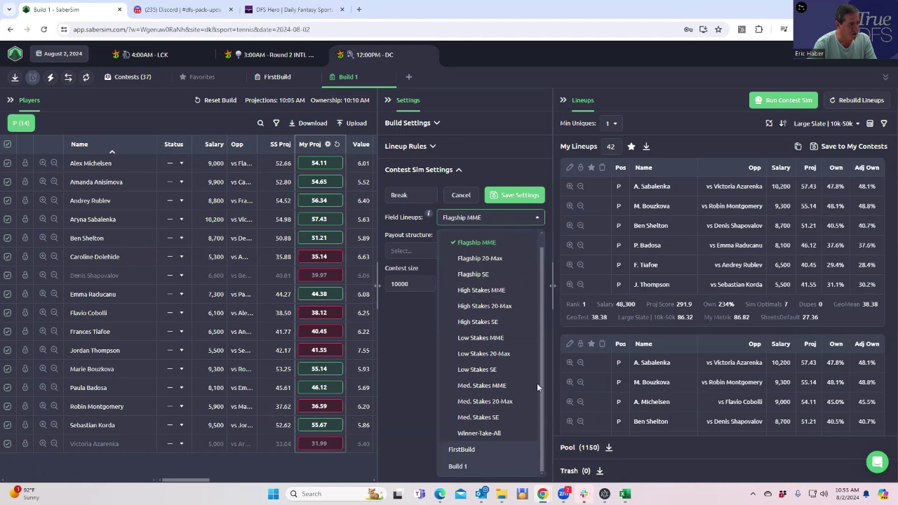
pyautogui.click(466, 450)
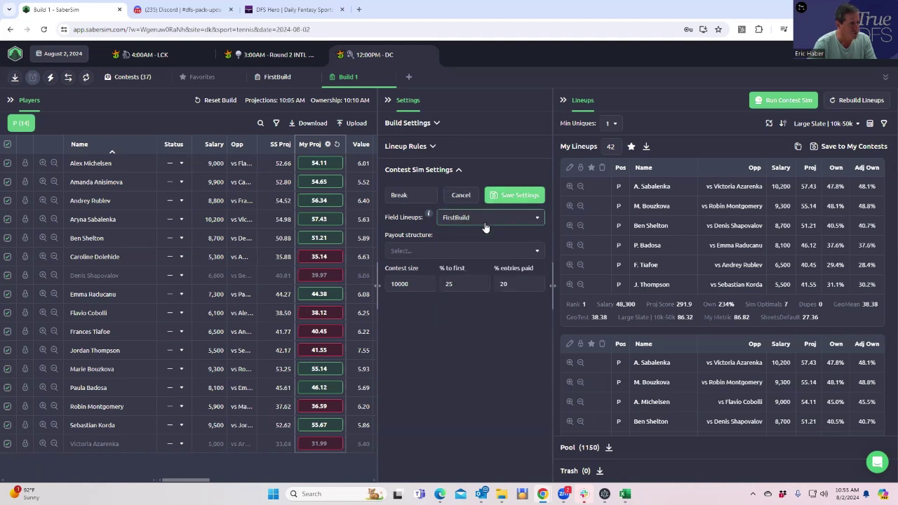
# Step: Set the Break sim's contest size to 16 and save its settings
pyautogui.click(441, 251)
pyautogui.click(414, 273)
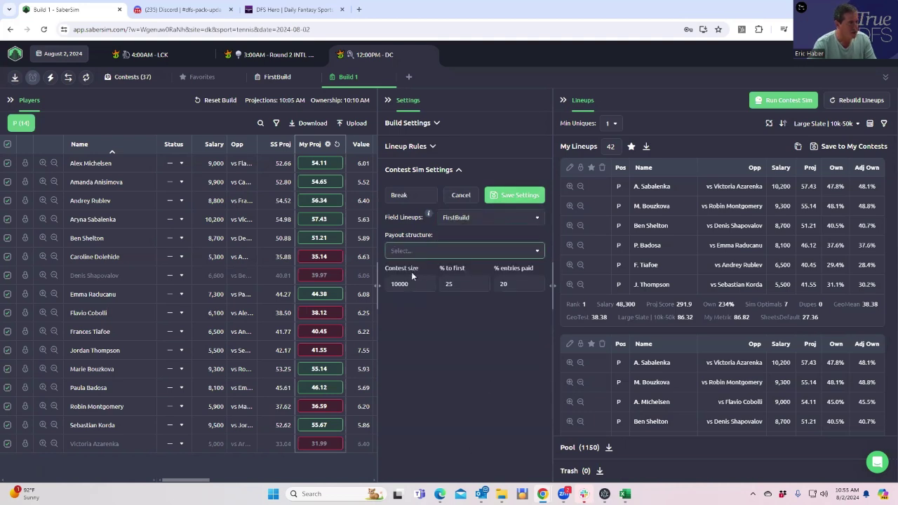
pyautogui.press('BackSpace')
pyautogui.press('BackSpace')
pyautogui.press('BackSpace')
pyautogui.press('BackSpace')
pyautogui.press('BackSpace')
pyautogui.write('16')
pyautogui.click(457, 285)
pyautogui.click(467, 308)
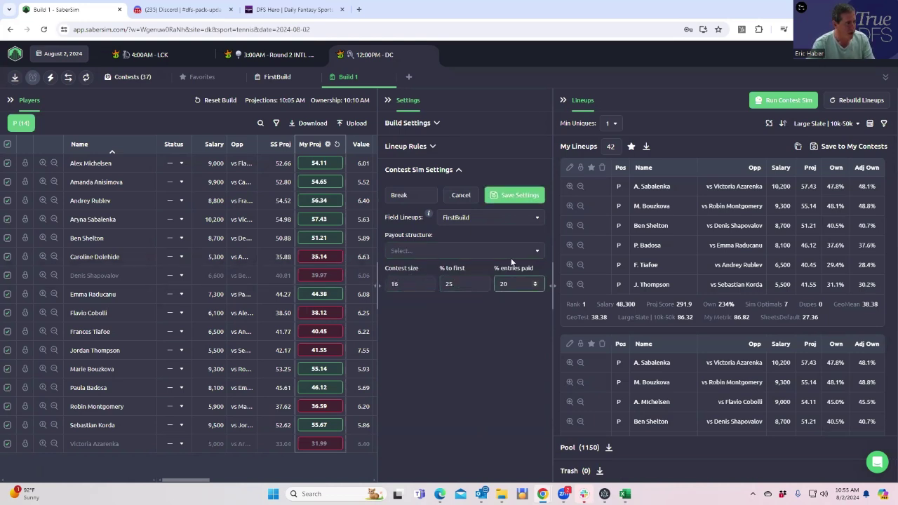
pyautogui.click(505, 198)
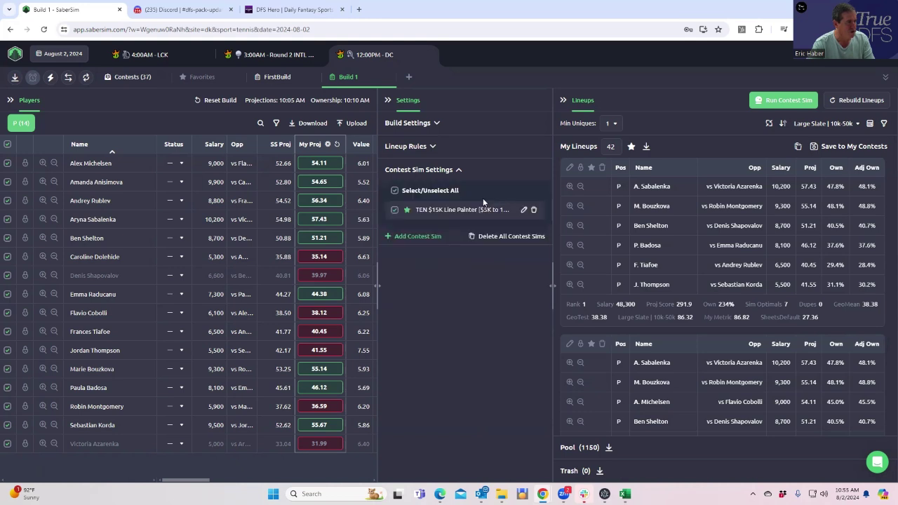
# Step: Start another contest sim named Q with FirstBuild as its field lineups
pyautogui.click(386, 258)
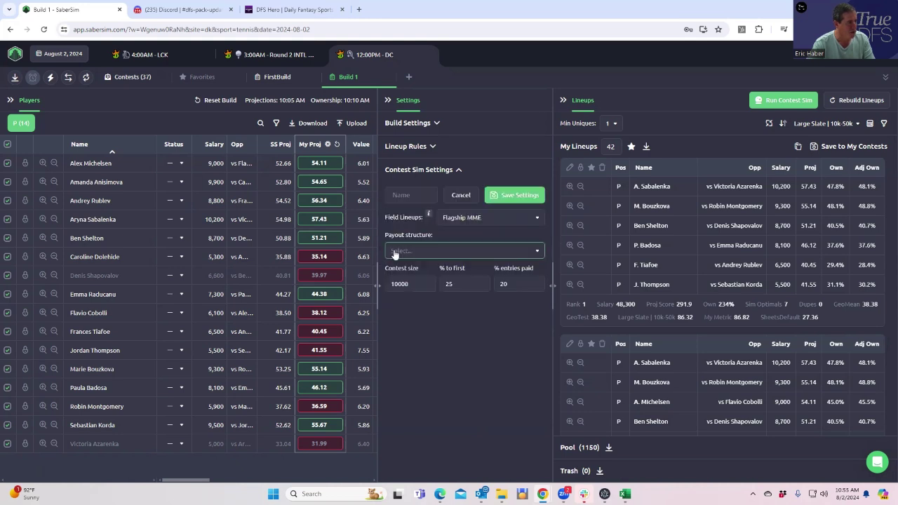
pyautogui.write('Q')
pyautogui.click(484, 219)
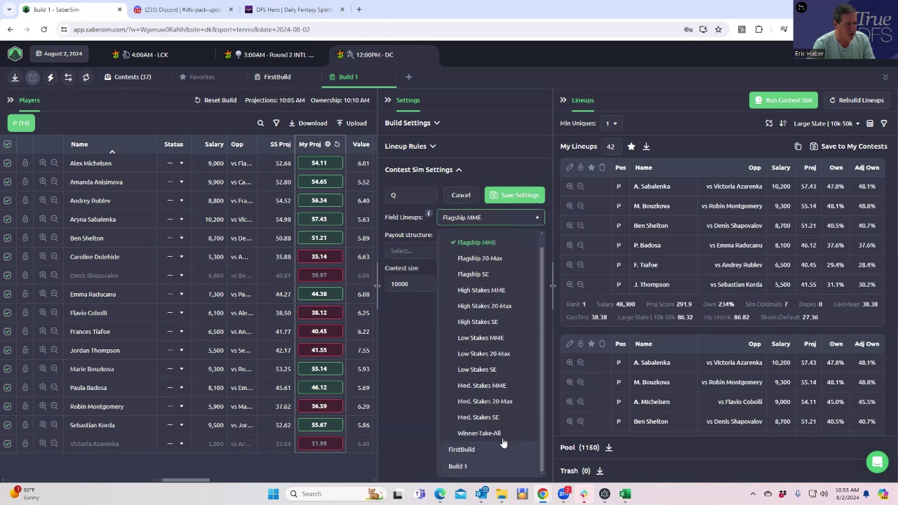
pyautogui.scroll(-1, 463, 456)
pyautogui.click(463, 450)
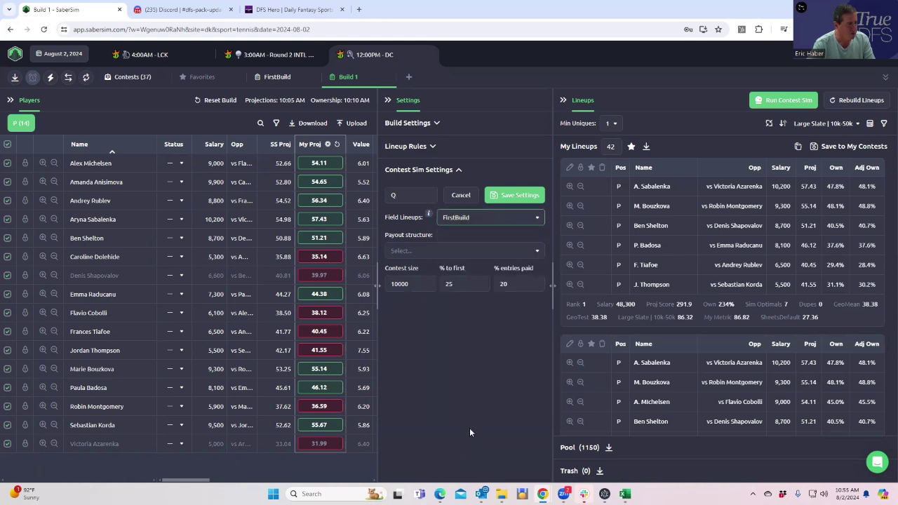
# Step: Set the Q sim's contest size to 11, 90% to first and 10% entries paid, and save its settings
pyautogui.click(436, 251)
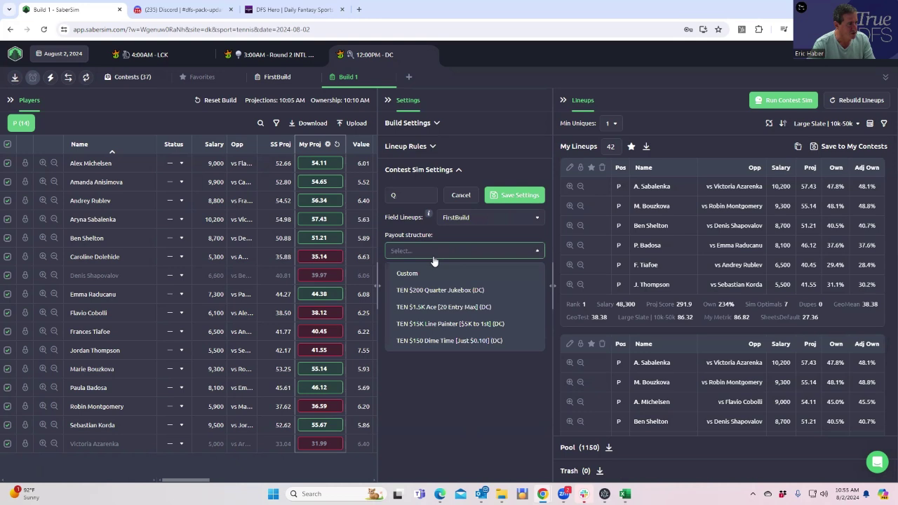
pyautogui.click(387, 283)
pyautogui.doubleClick(385, 283)
pyautogui.write('11')
pyautogui.click(441, 286)
pyautogui.doubleClick(443, 283)
pyautogui.write('90')
pyautogui.click(499, 283)
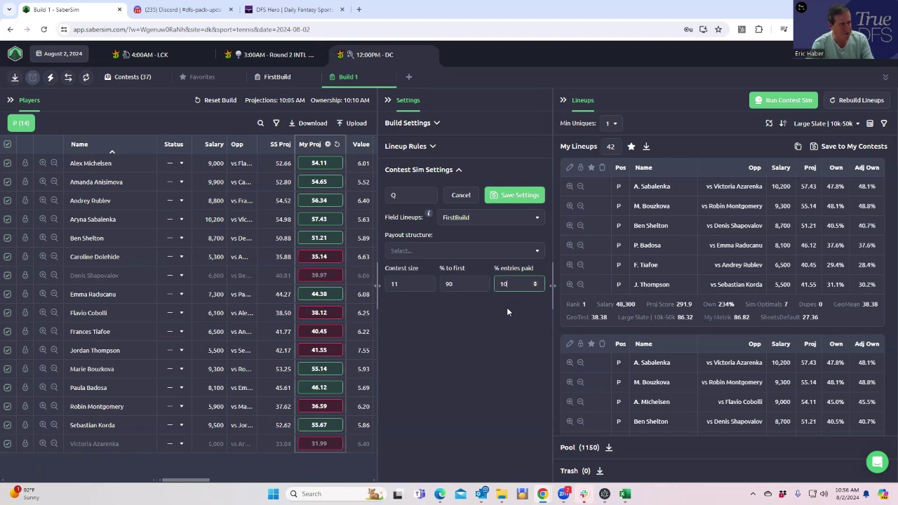
pyautogui.click(523, 198)
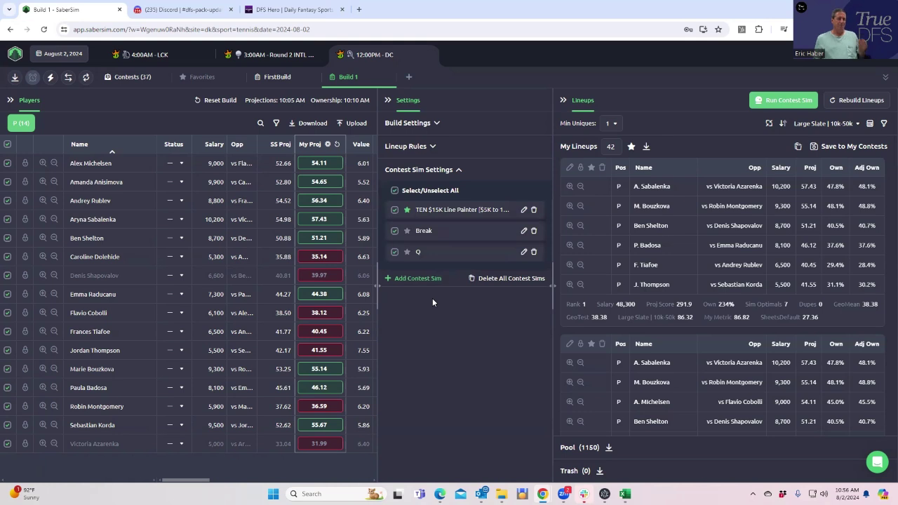
# Step: Run the contest sims and sort the lineups by the risk-adjusted ROI of the TEN $15K Line Painter contest
pyautogui.click(780, 100)
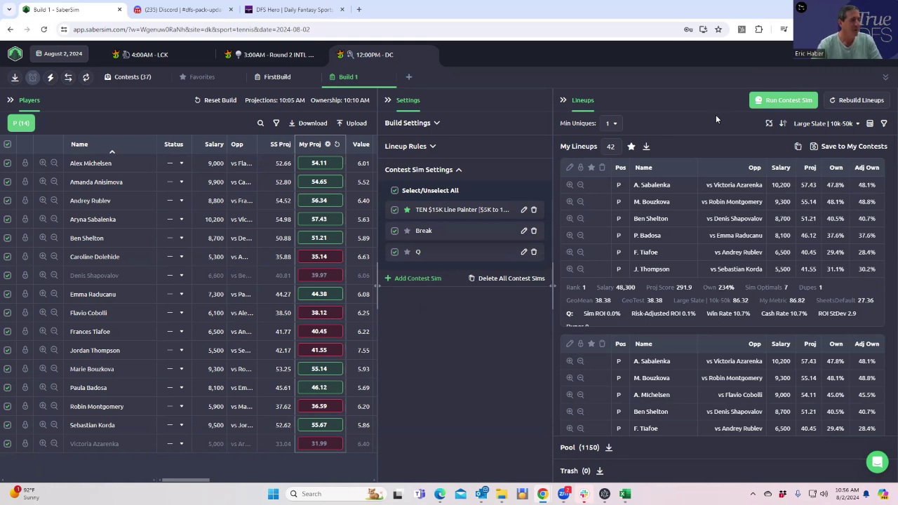
pyautogui.click(813, 124)
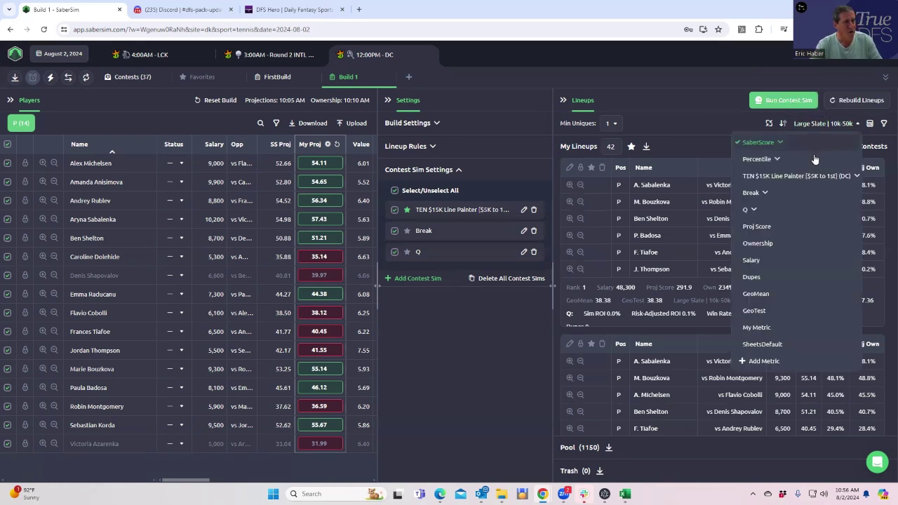
pyautogui.click(814, 179)
pyautogui.click(768, 210)
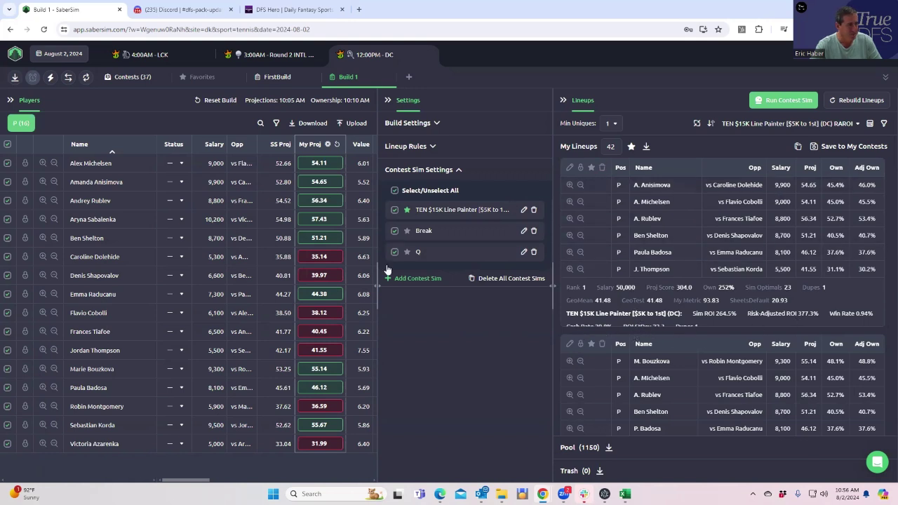
# Step: Sort the players by exposure, and review the sim ROI and win rate figures of the ranked lineups
pyautogui.moveTo(189, 481); pyautogui.dragTo(260, 476)
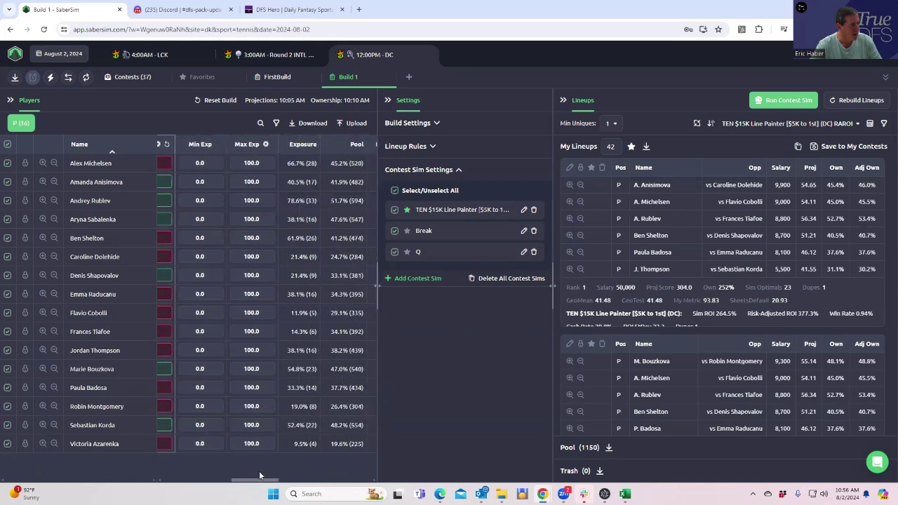
pyautogui.click(301, 145)
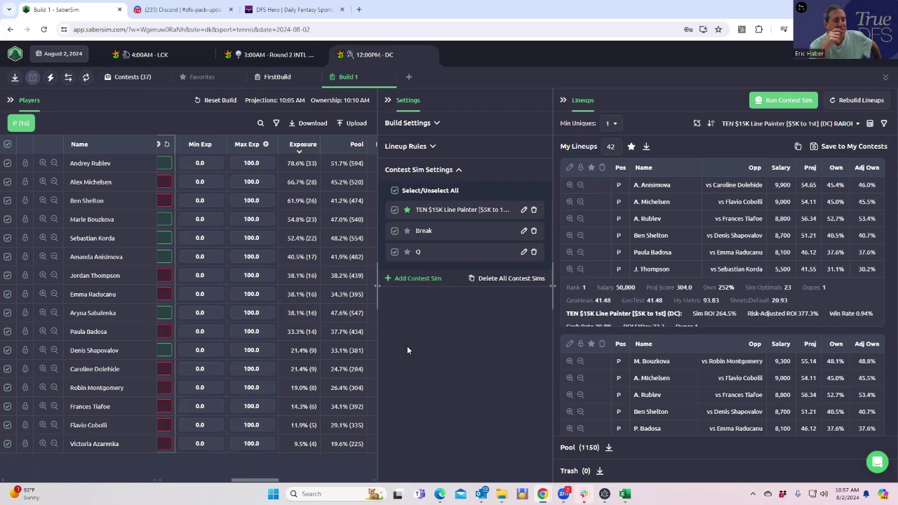
pyautogui.scroll(-2, 589, 381)
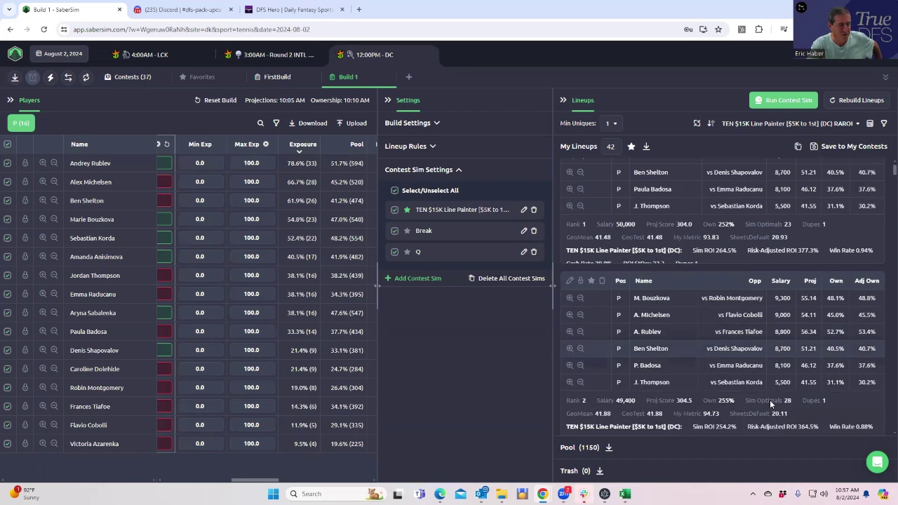
pyautogui.scroll(-7, 803, 412)
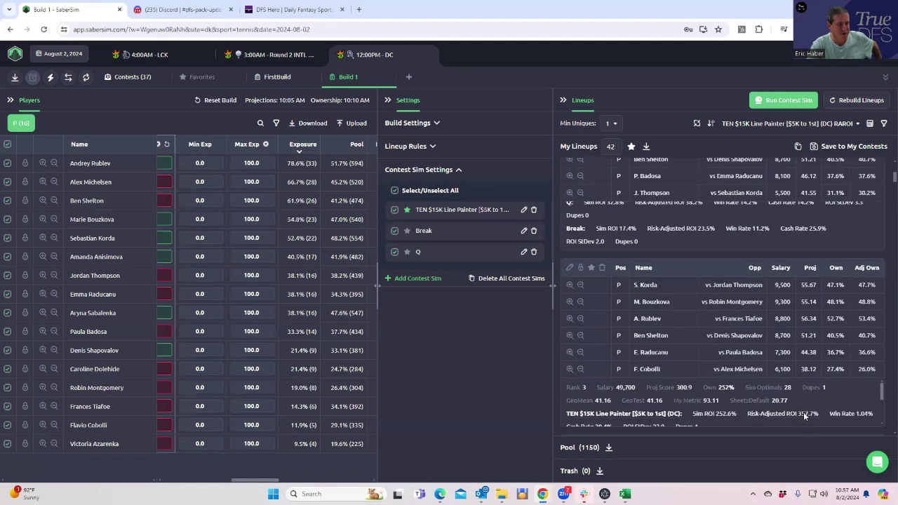
pyautogui.scroll(-18, 804, 413)
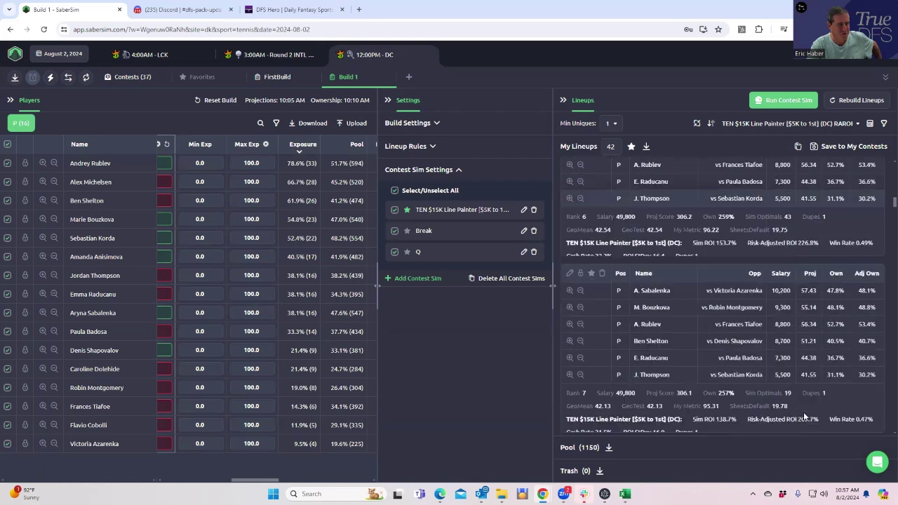
pyautogui.scroll(-18, 804, 415)
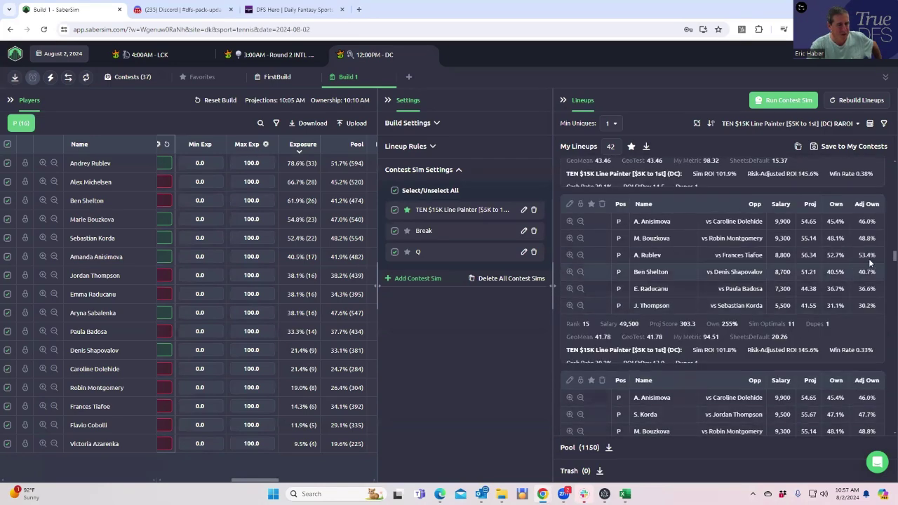
pyautogui.moveTo(893, 257); pyautogui.dragTo(884, 158)
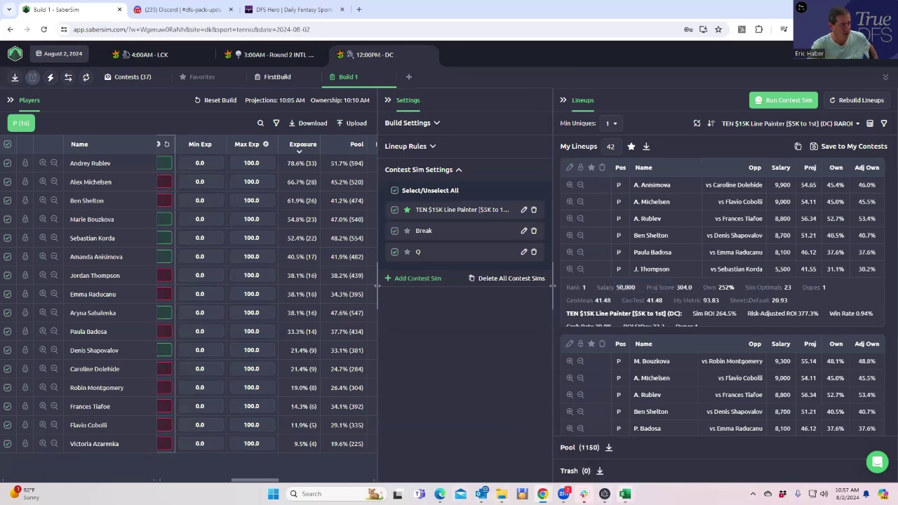
# Step: View the TEN $15K Line Painter sim's settings, and search Dropbox for geomean to open GeoMean.xlsx from DFSSheets
pyautogui.moveTo(624, 494)
pyautogui.click(523, 210)
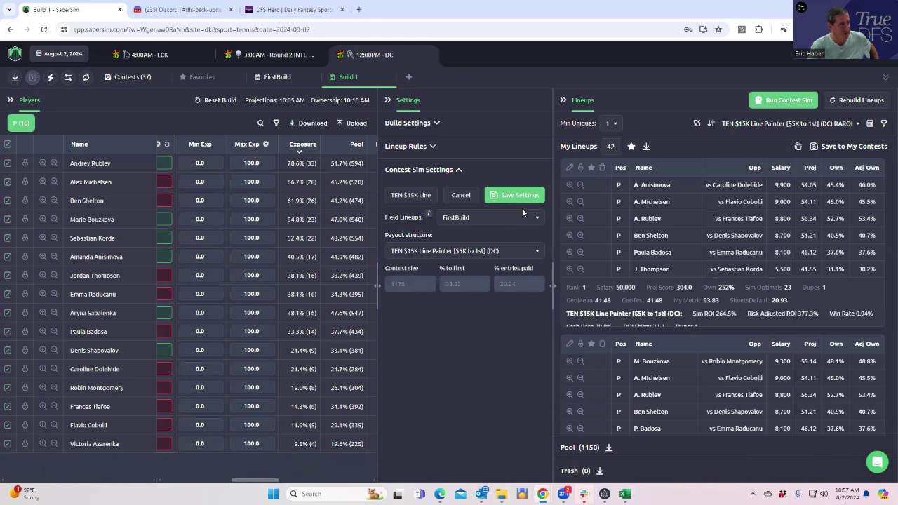
pyautogui.click(782, 493)
pyautogui.click(722, 218)
pyautogui.write('08')
pyautogui.write('omean')
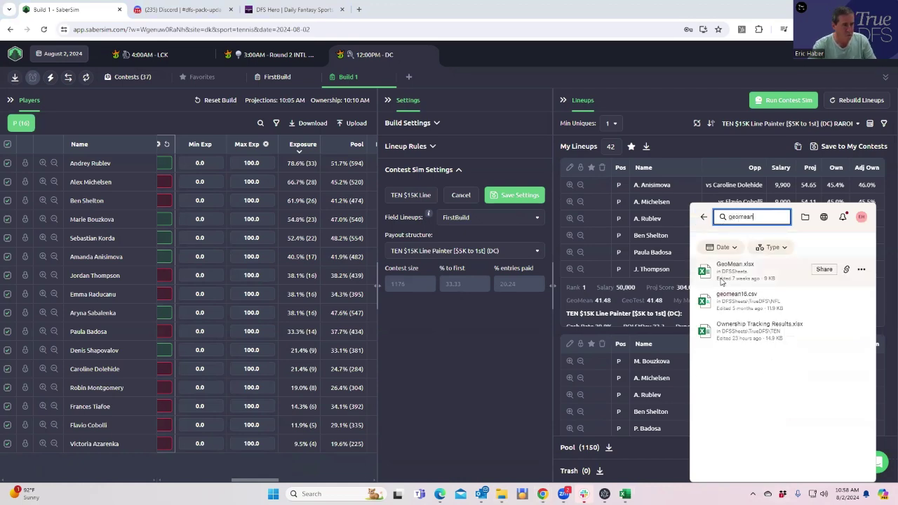
pyautogui.click(721, 281)
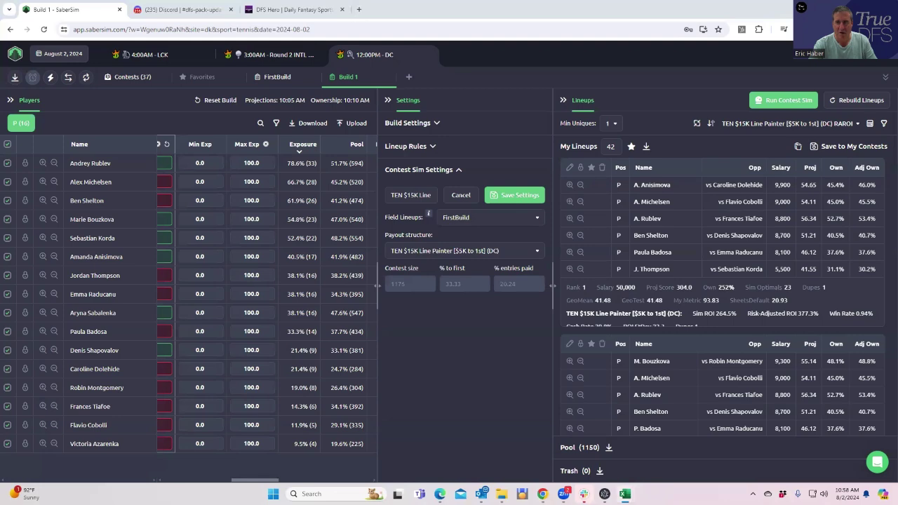
# Step: Switch to the GeoMean workbook in Excel, inspect the GeoMean formula in H2, and return to SaberSim
pyautogui.hotkey('alt', 'Tab')
pyautogui.click(471, 212)
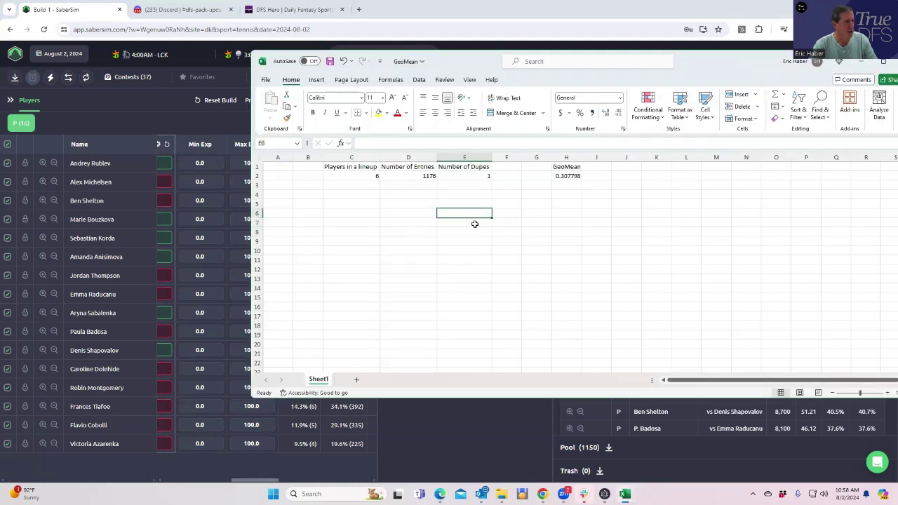
pyautogui.click(505, 221)
pyautogui.click(558, 177)
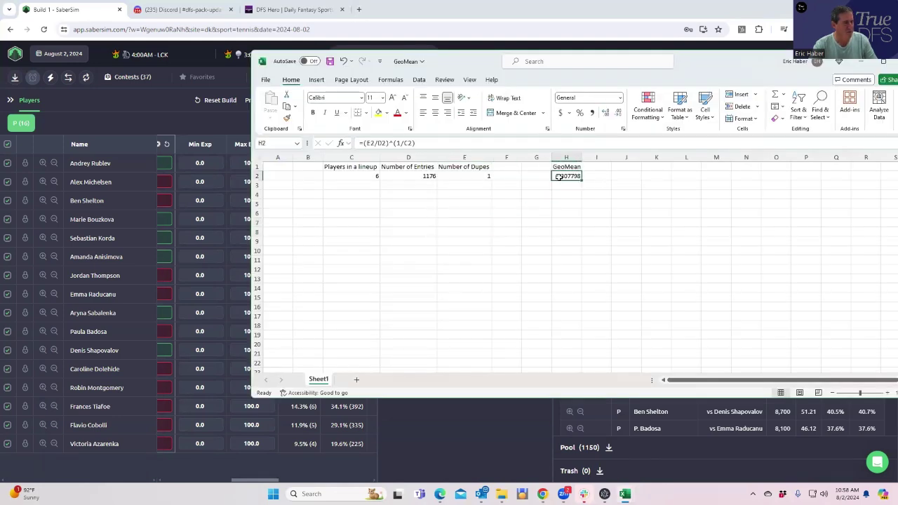
pyautogui.moveTo(697, 60); pyautogui.dragTo(702, 61)
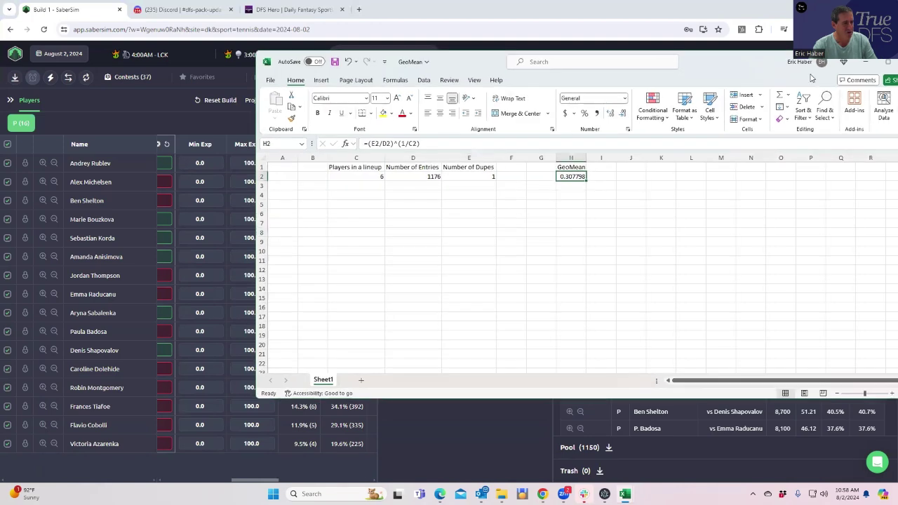
pyautogui.hotkey('alt', 'Tab')
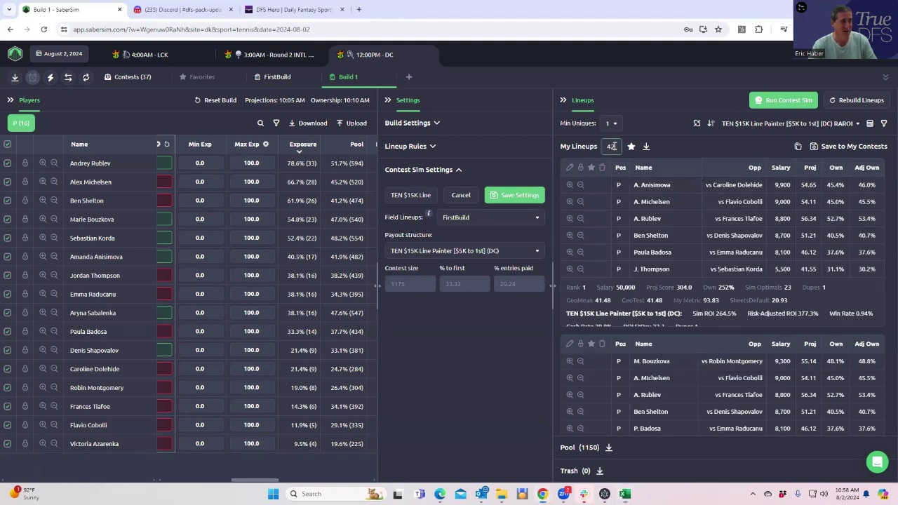
# Step: Try a lineup pool filter showing only lineups with GeoMean less than 30.7, and remove it
pyautogui.click(884, 123)
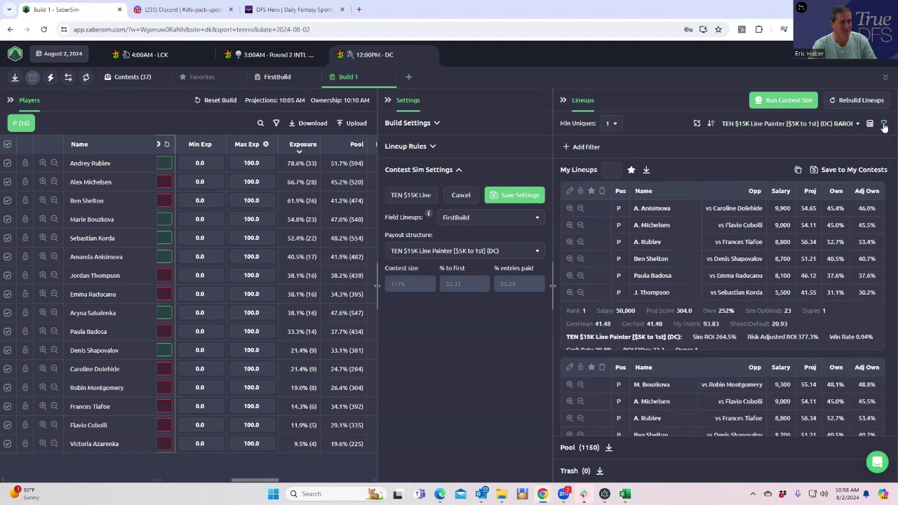
pyautogui.click(565, 146)
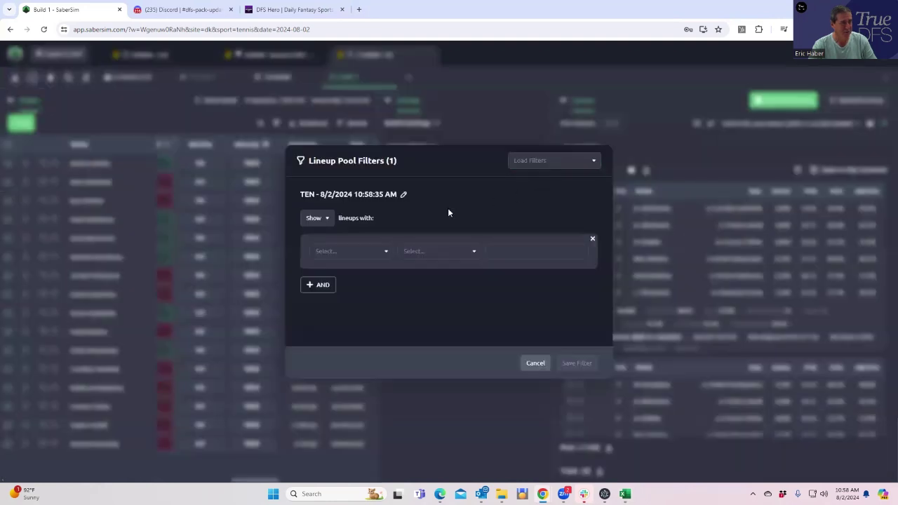
pyautogui.click(364, 250)
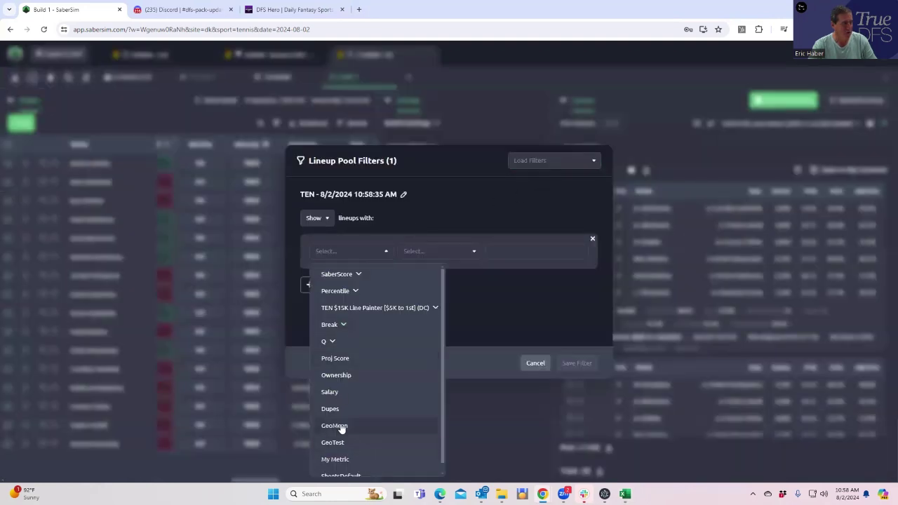
pyautogui.click(340, 426)
pyautogui.click(422, 254)
pyautogui.click(414, 288)
pyautogui.click(512, 248)
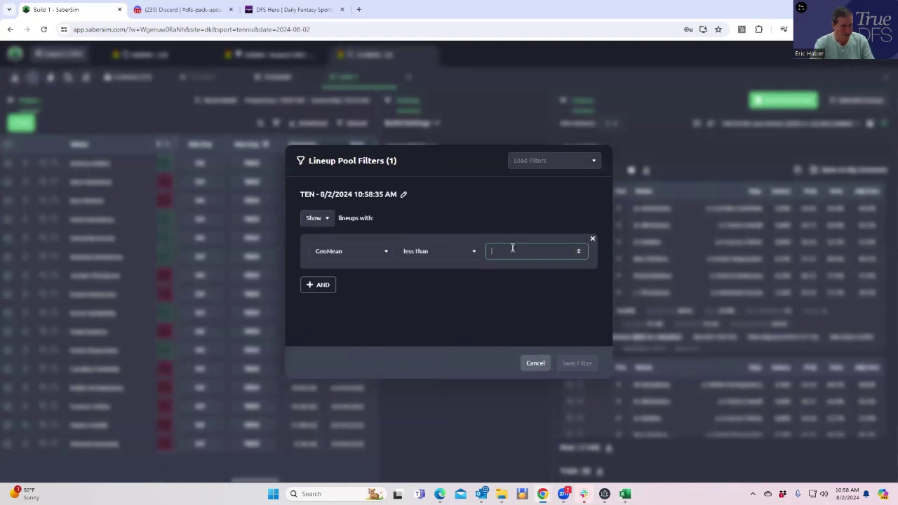
pyautogui.write('30.7')
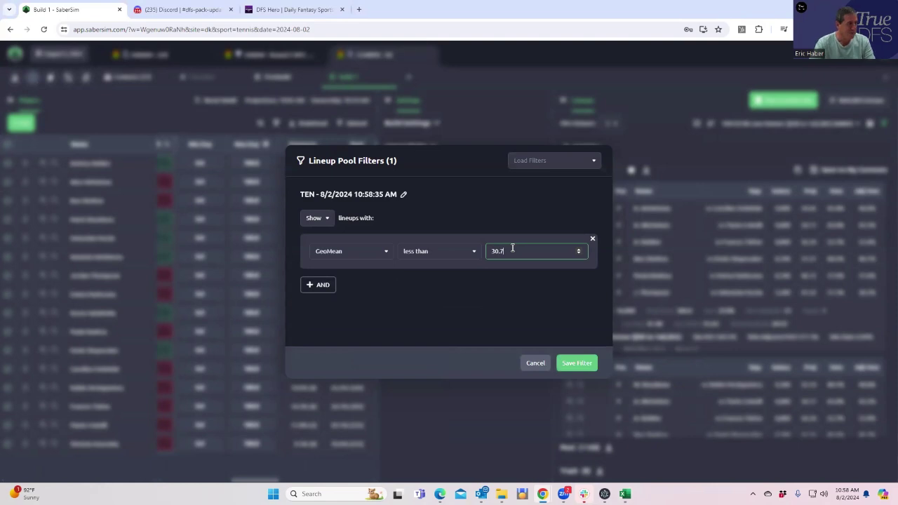
pyautogui.click(574, 362)
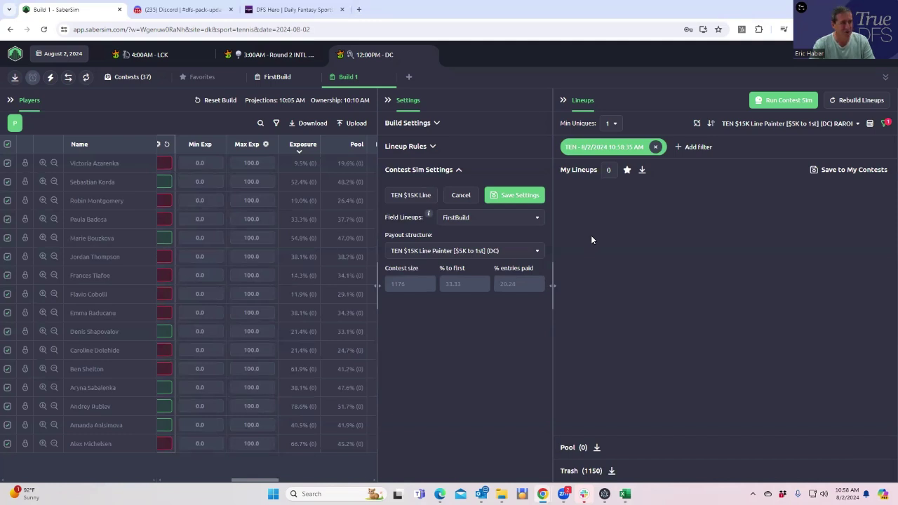
pyautogui.click(655, 147)
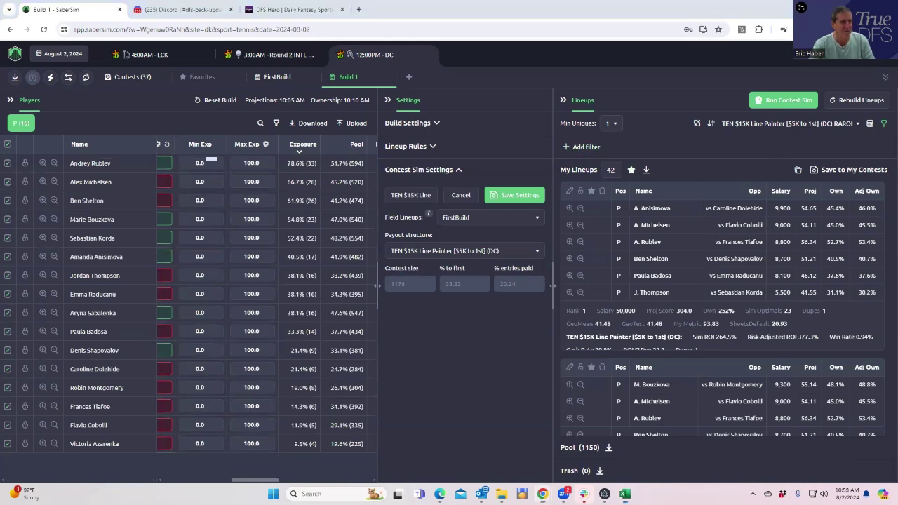
# Step: Switch to the GeoMean workbook, set the Number of Dupes to 4, and return to SaberSim
pyautogui.hotkey('alt', 'Tab')
pyautogui.click(393, 214)
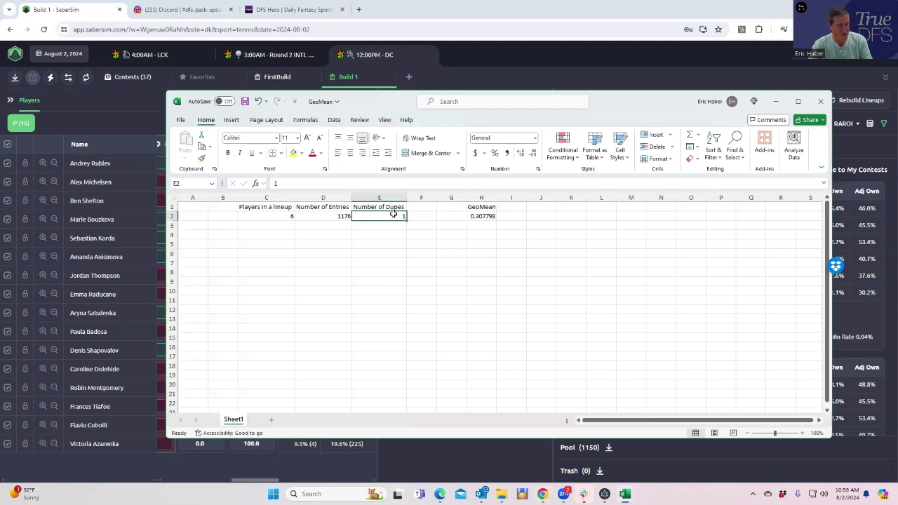
pyautogui.write('4')
pyautogui.click(429, 244)
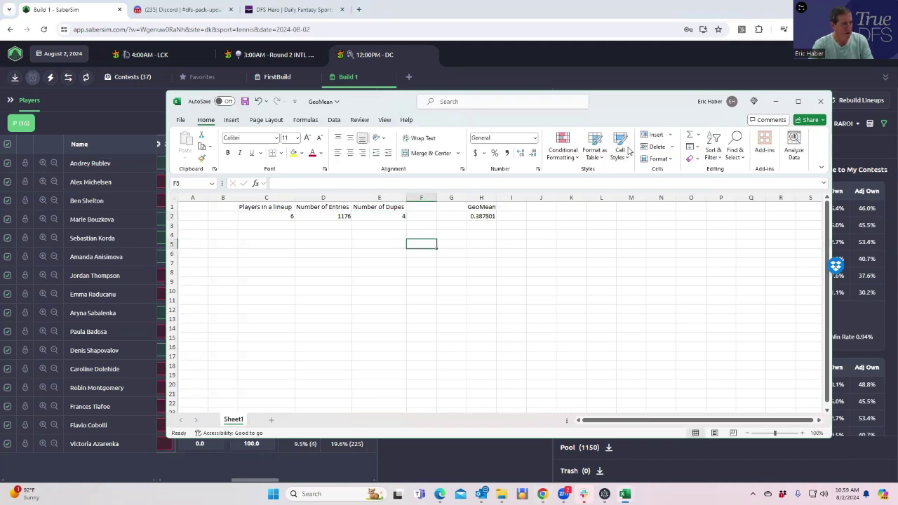
pyautogui.click(775, 101)
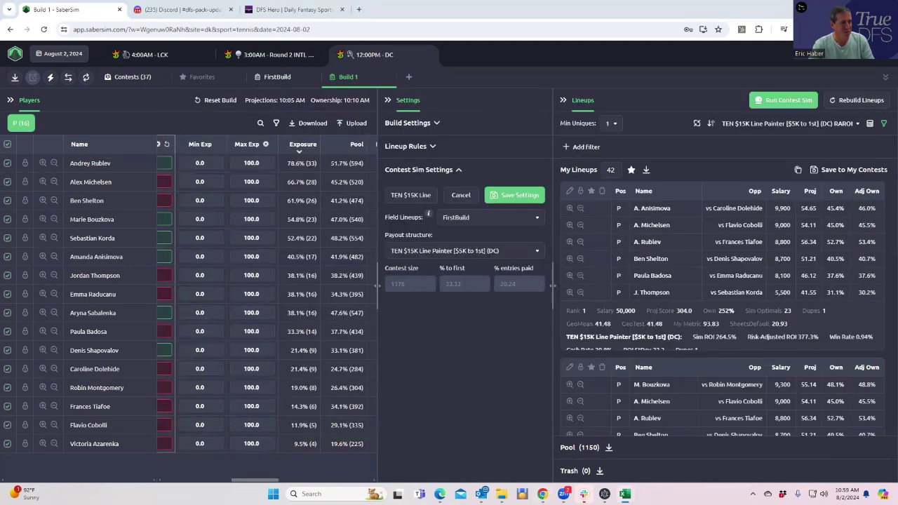
# Step: Add a lineup pool filter showing only lineups with GeoMean less than 38.7, and check the first lineup's sim results
pyautogui.click(563, 149)
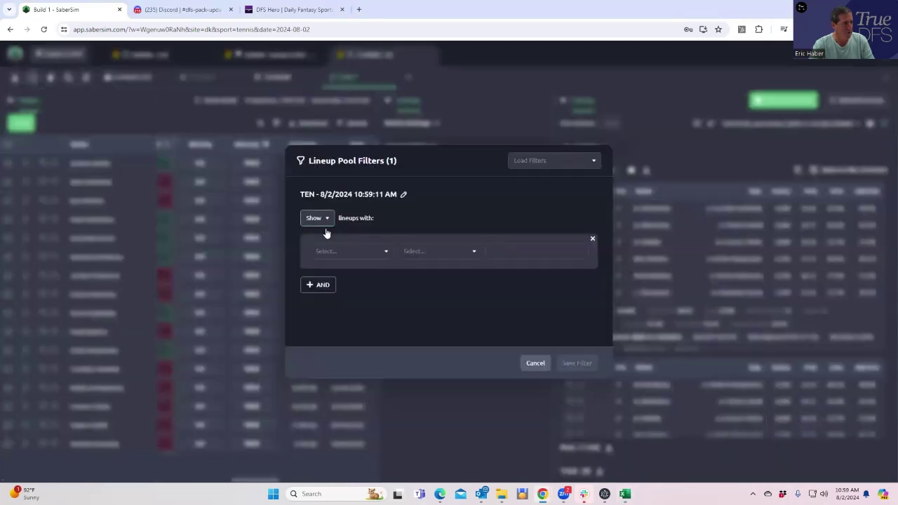
pyautogui.click(338, 253)
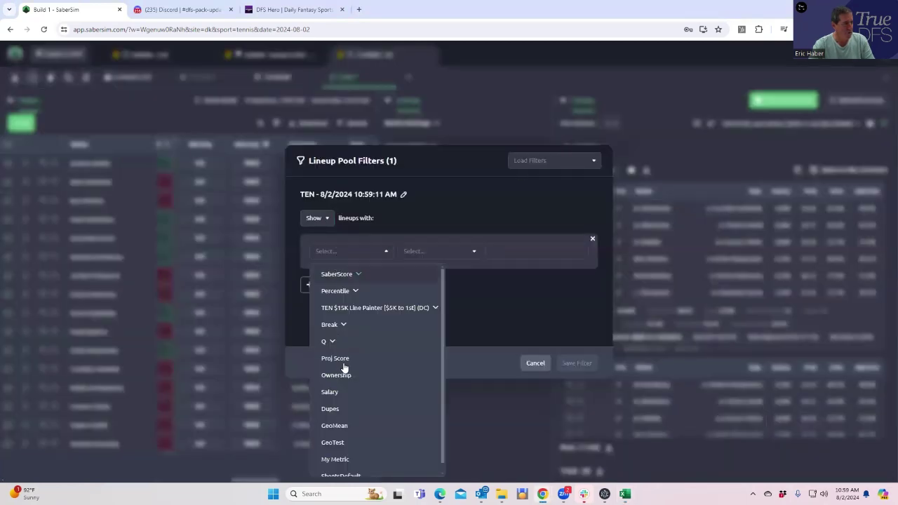
pyautogui.click(339, 431)
pyautogui.click(429, 252)
pyautogui.click(416, 292)
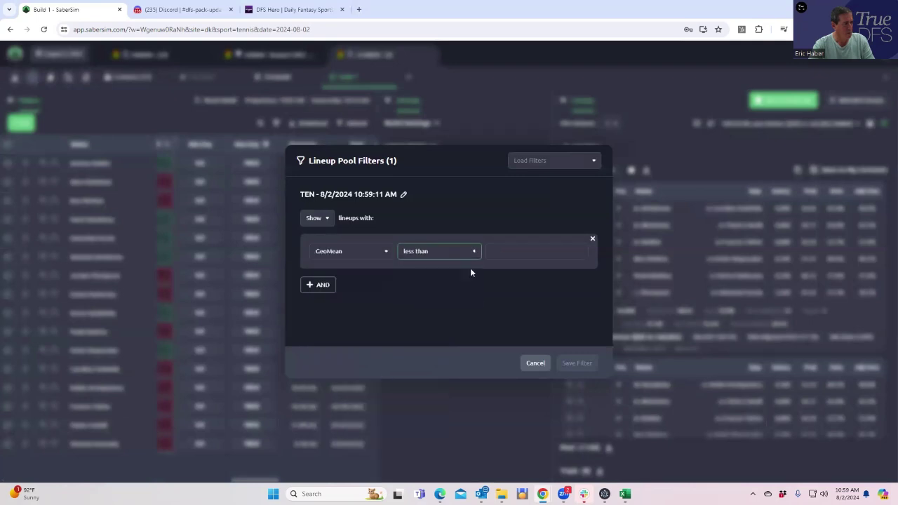
pyautogui.click(522, 251)
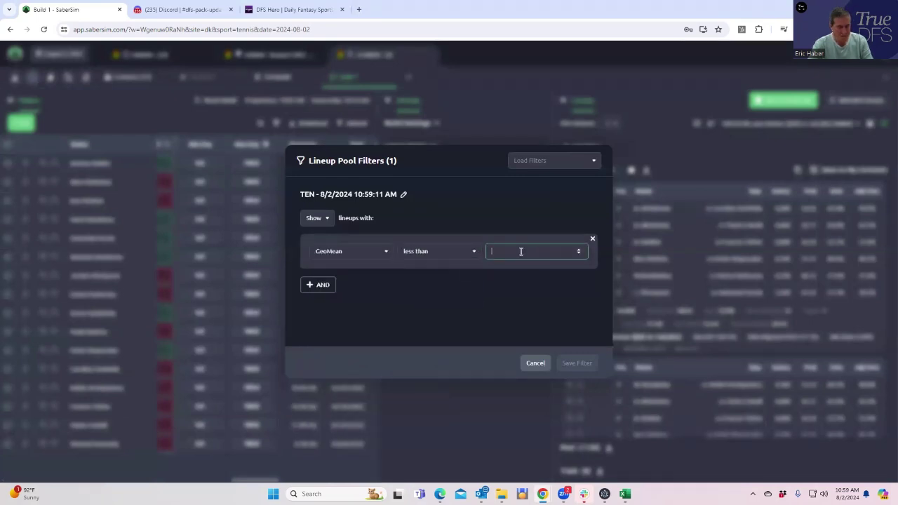
pyautogui.write('38.7')
pyautogui.click(455, 310)
pyautogui.click(577, 363)
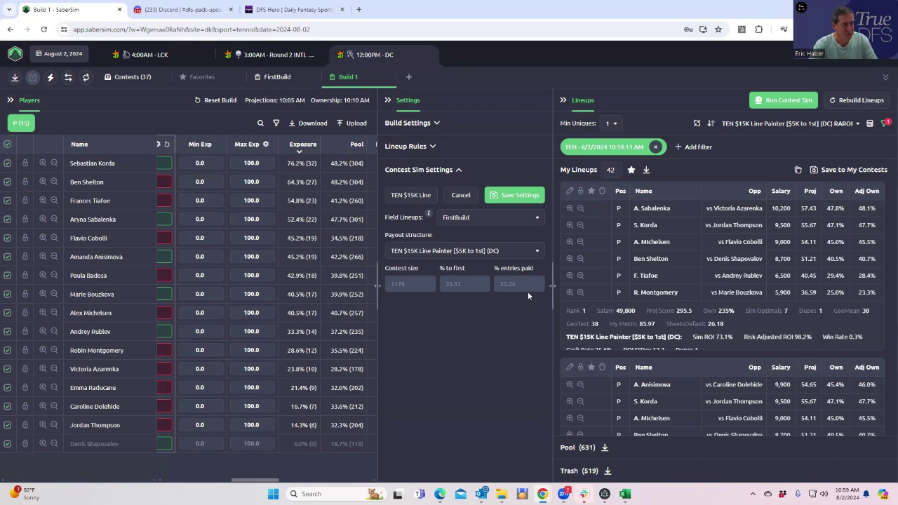
pyautogui.scroll(-3, 674, 325)
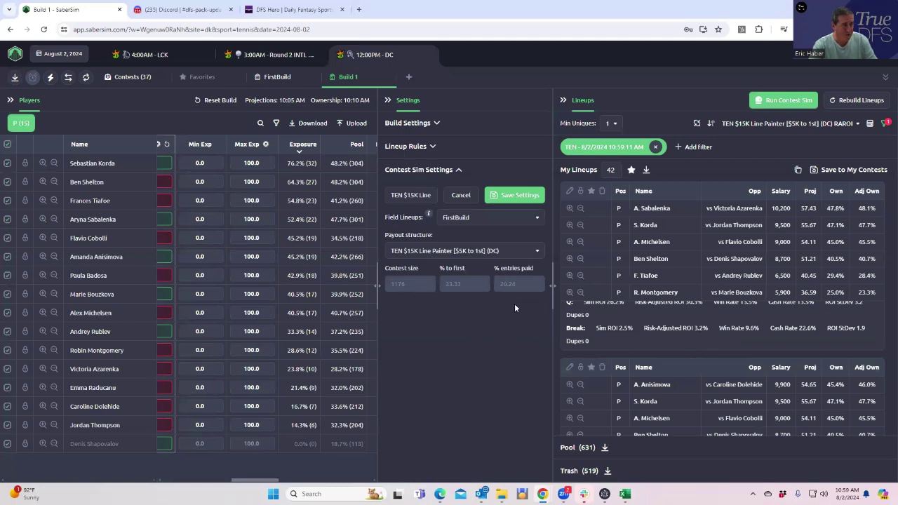
# Step: Save the filtered lineups to the TEN $15K Line Painter contest only, excluding the Break Point and King of the Baseline Qualifier contests
pyautogui.click(818, 173)
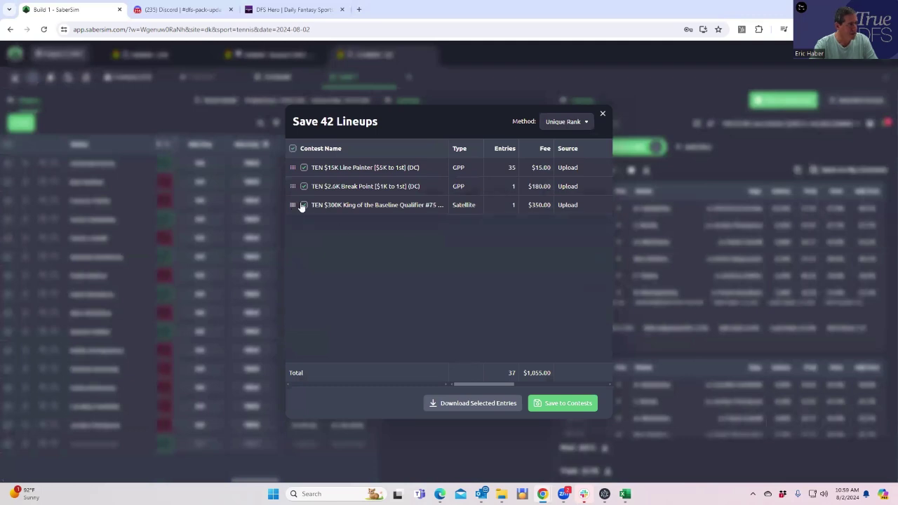
pyautogui.click(303, 187)
pyautogui.click(304, 205)
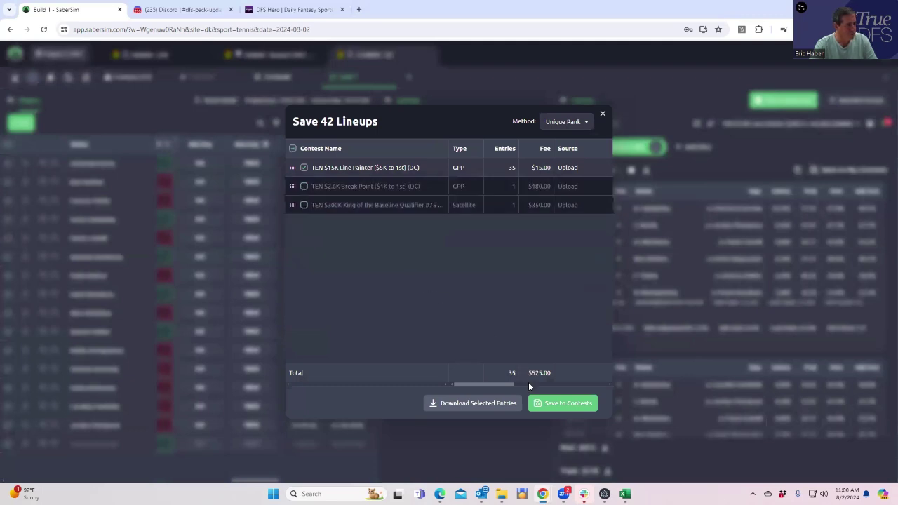
pyautogui.click(556, 404)
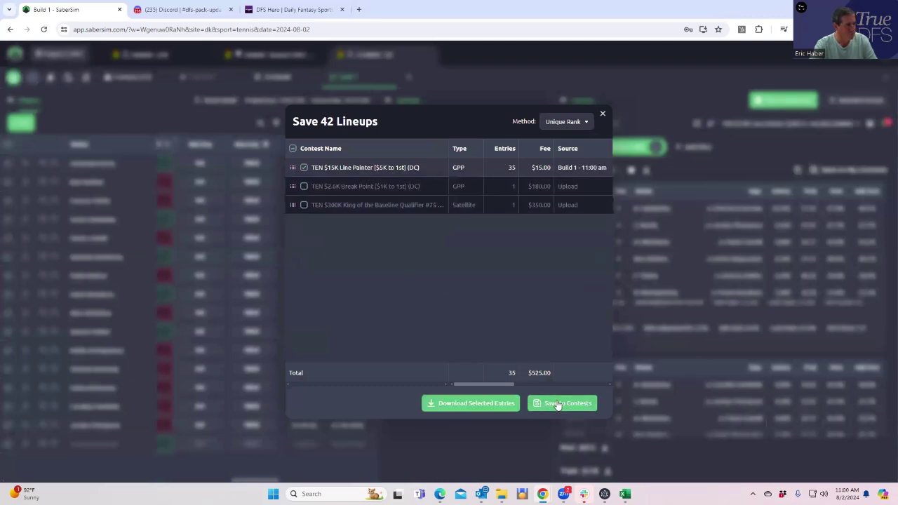
pyautogui.click(602, 115)
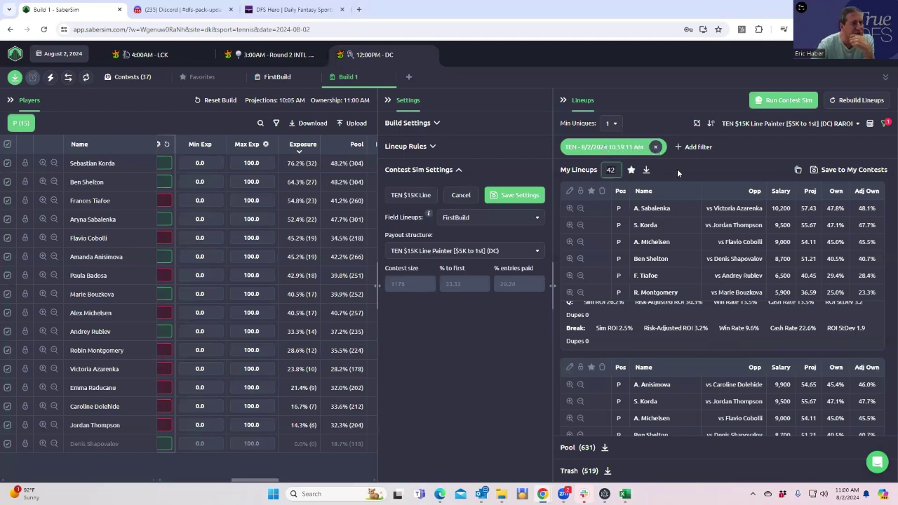
# Step: Sort the lineups by the Break sim's RAROI and remove the GeoMean filter
pyautogui.click(787, 126)
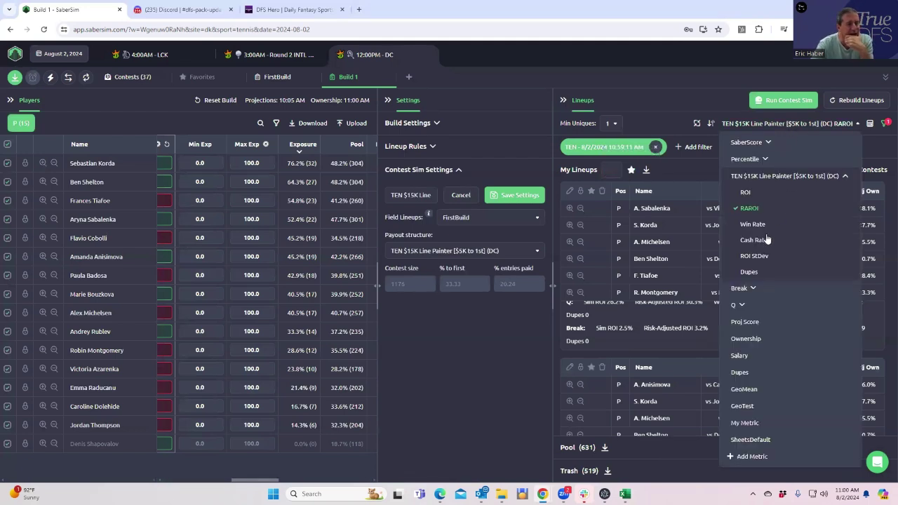
pyautogui.click(740, 289)
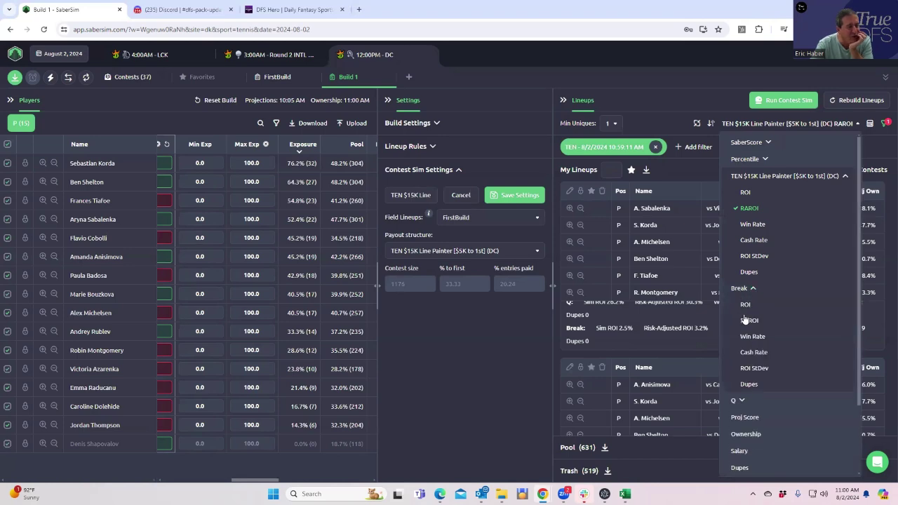
pyautogui.click(745, 319)
pyautogui.click(655, 147)
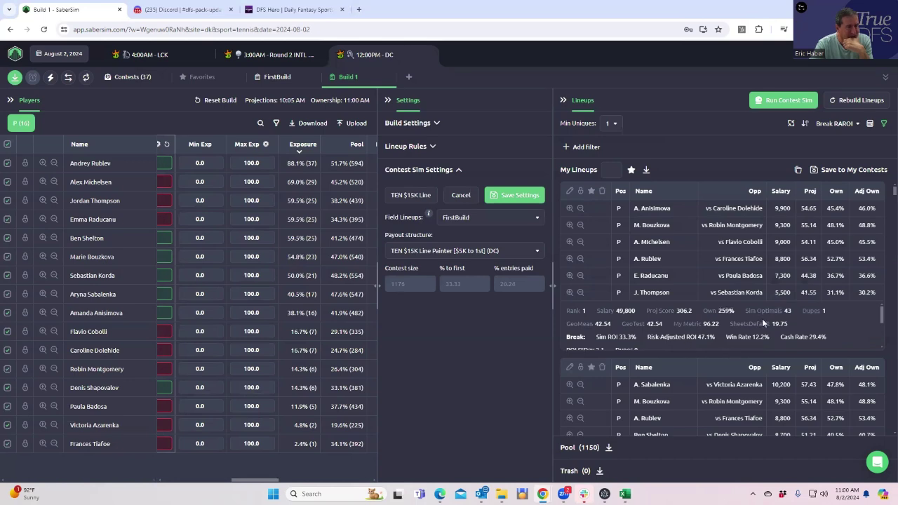
# Step: Compare the sim ROI, risk-adjusted ROI, win rate and cash rate of the top five Break-ranked lineups
pyautogui.scroll(-6, 683, 355)
pyautogui.scroll(6, 683, 355)
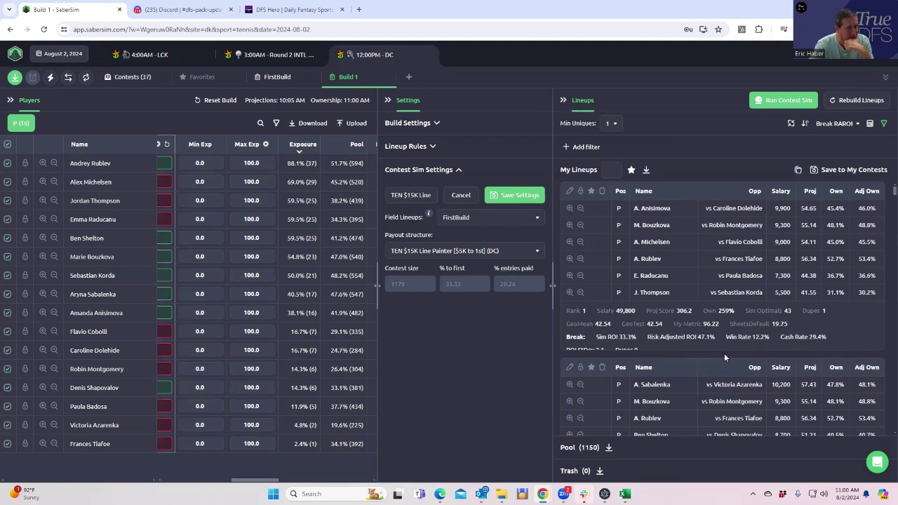
pyautogui.scroll(-2, 707, 373)
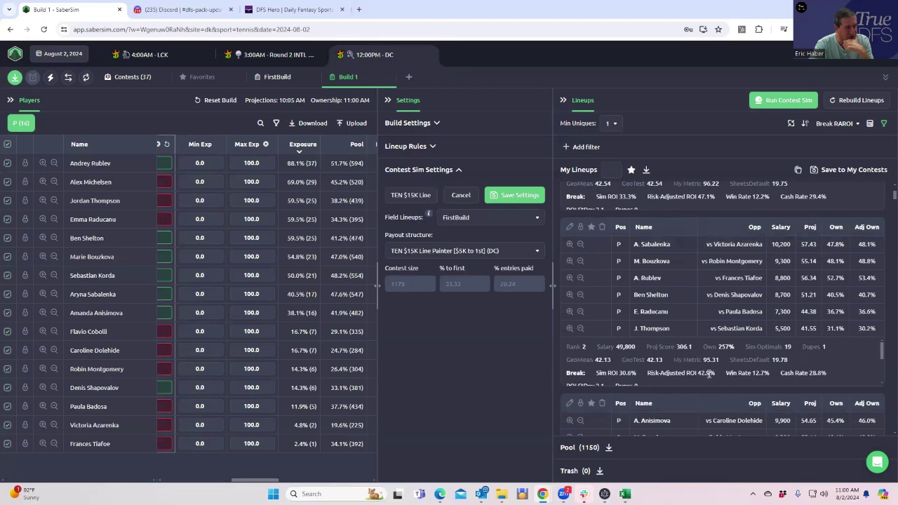
pyautogui.moveTo(707, 373)
pyautogui.scroll(-1, 858, 340)
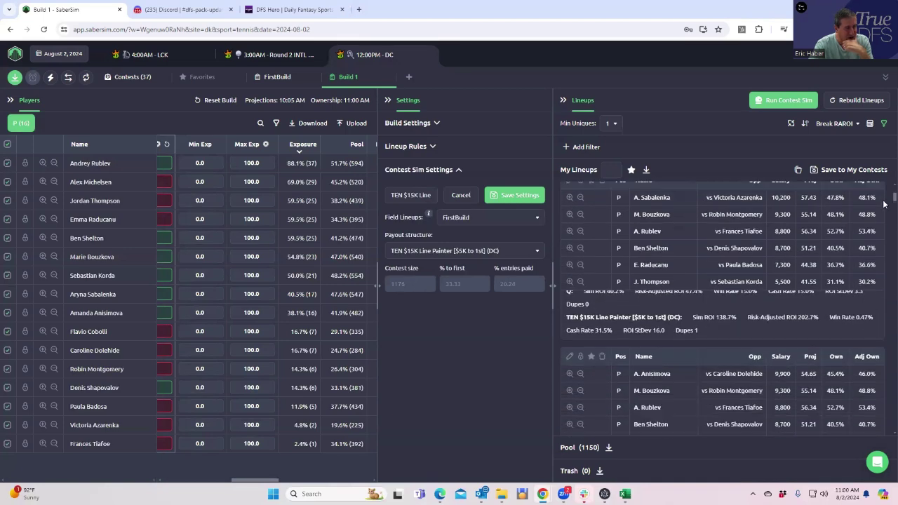
pyautogui.scroll(-3, 884, 203)
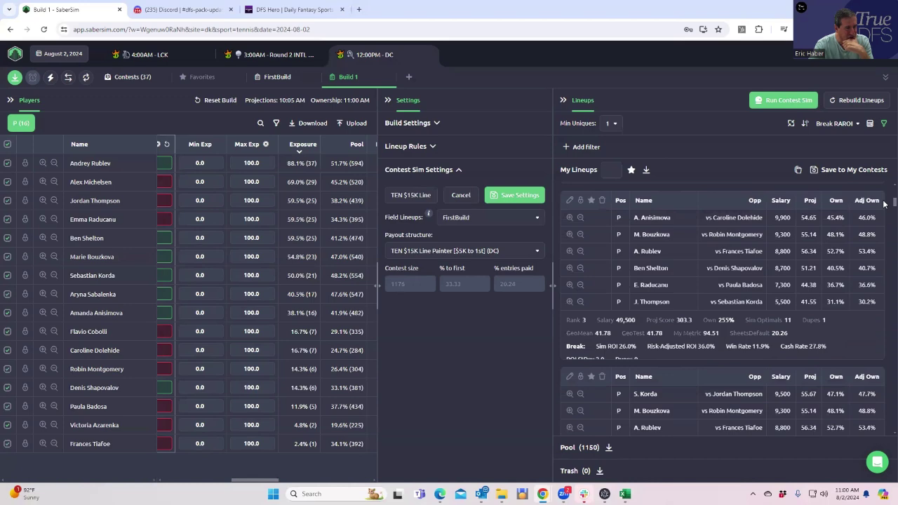
pyautogui.scroll(-3, 884, 204)
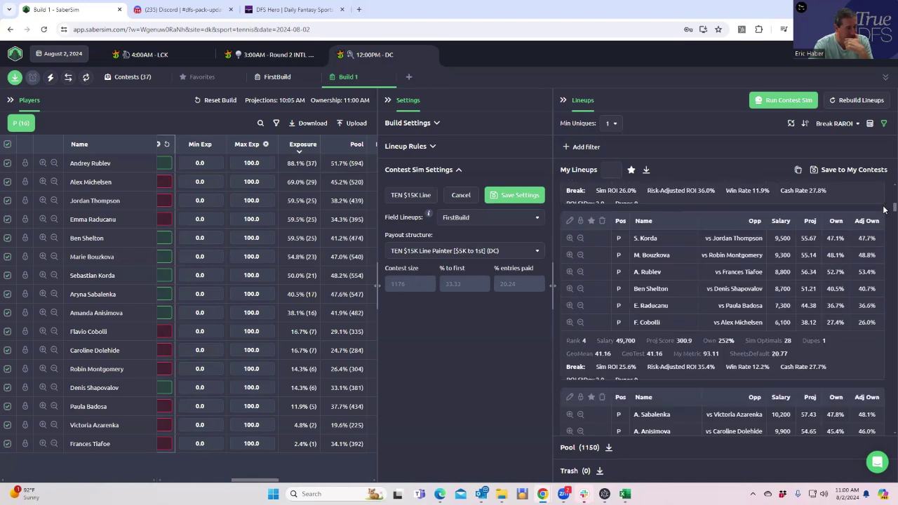
pyautogui.scroll(-3, 884, 208)
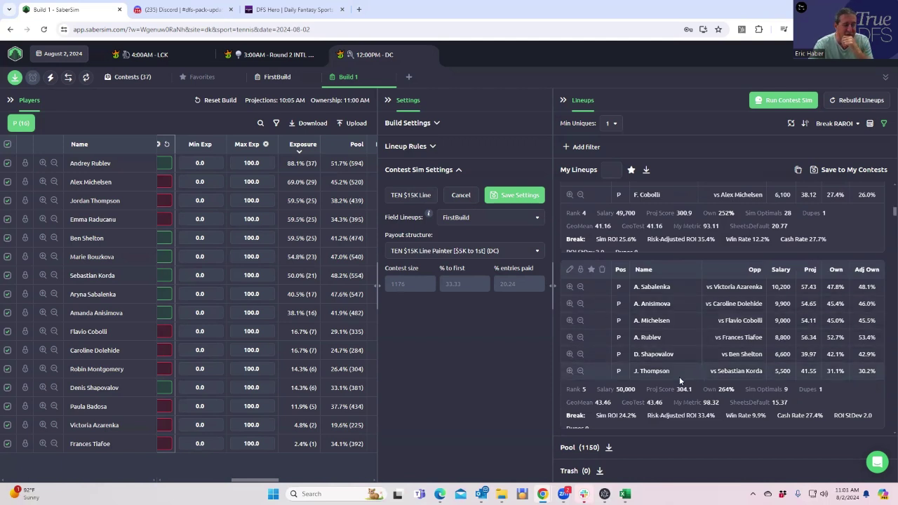
pyautogui.scroll(3, 747, 254)
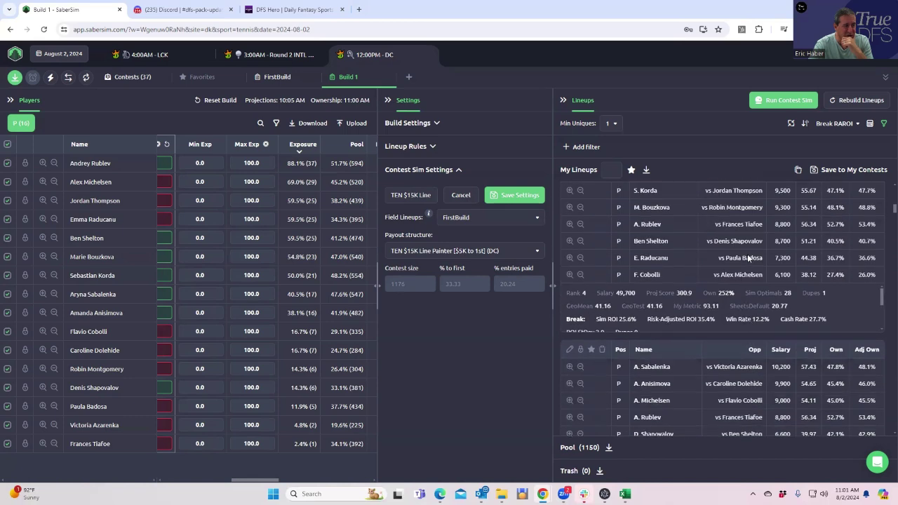
pyautogui.scroll(-3, 747, 254)
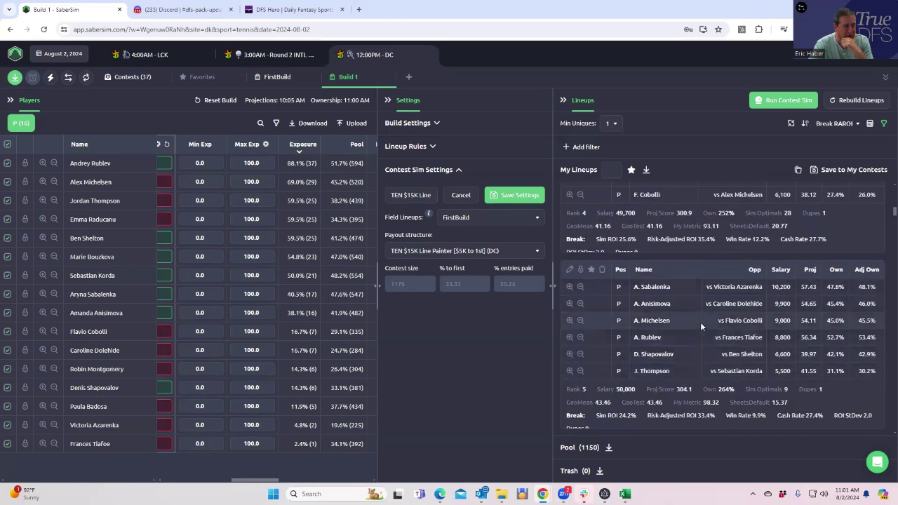
# Step: Review the players, GeoMean and Break sim results of the top-ranked lineups, focusing on the third and fourth ones
pyautogui.scroll(-5, 702, 319)
pyautogui.scroll(2, 702, 321)
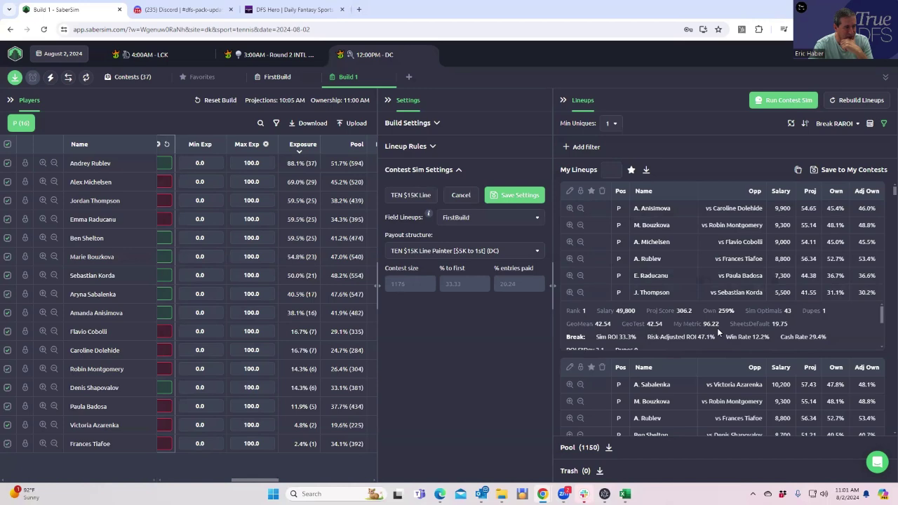
pyautogui.scroll(-3, 706, 355)
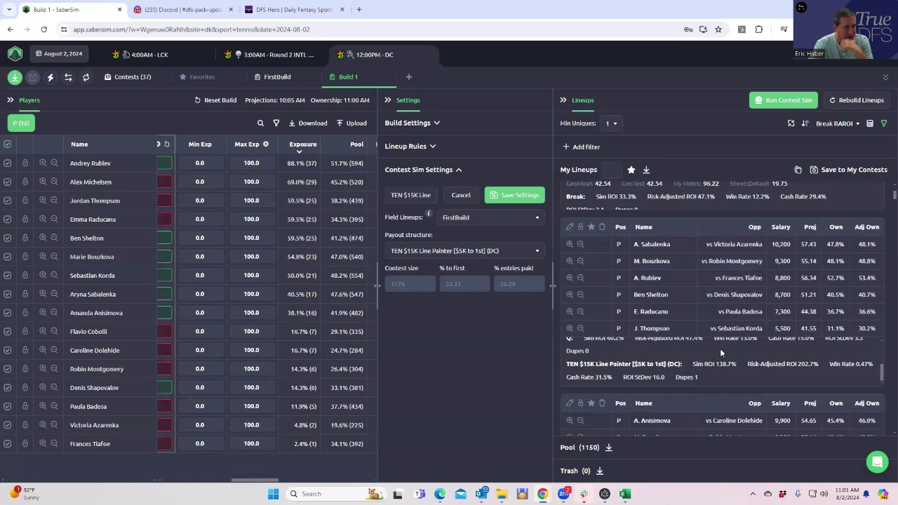
pyautogui.scroll(3, 722, 341)
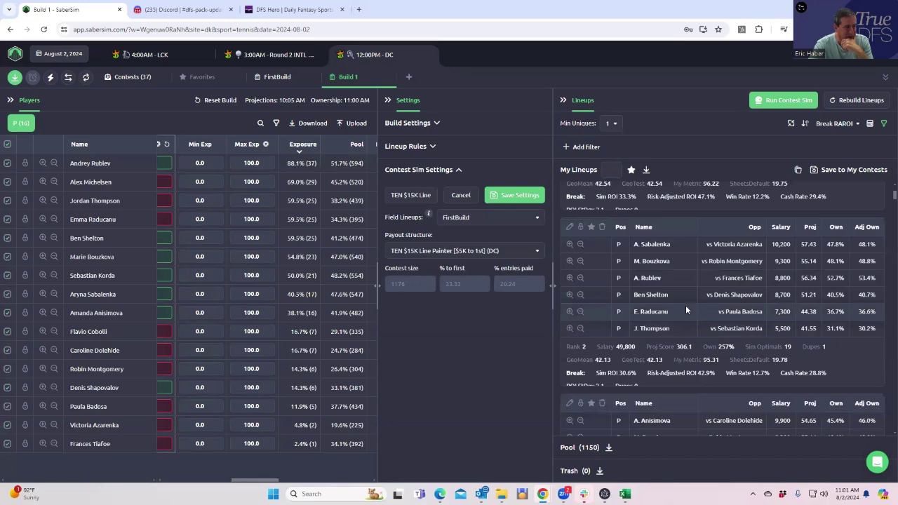
pyautogui.scroll(3, 700, 274)
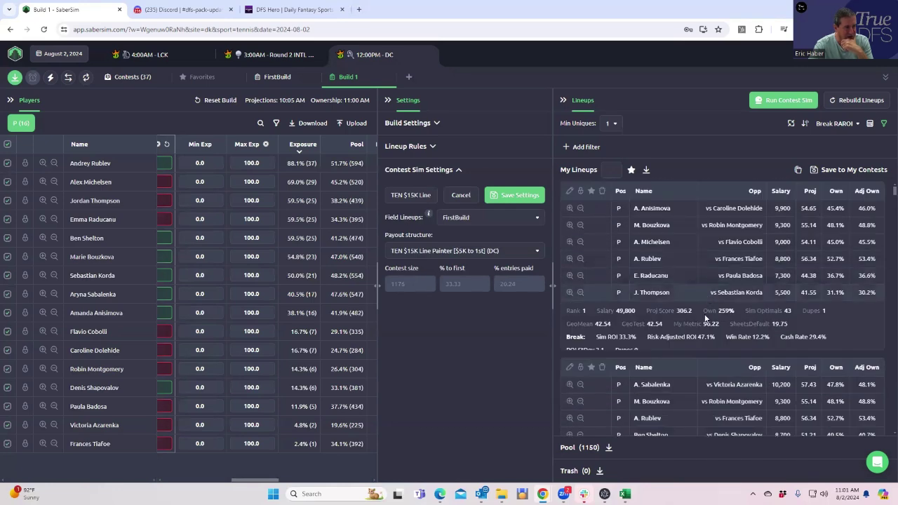
pyautogui.scroll(-7, 708, 367)
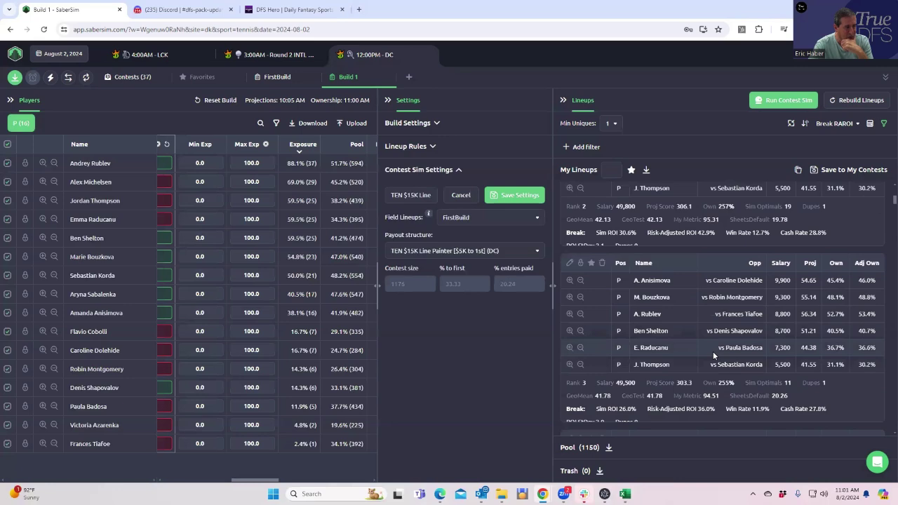
pyautogui.scroll(-5, 714, 350)
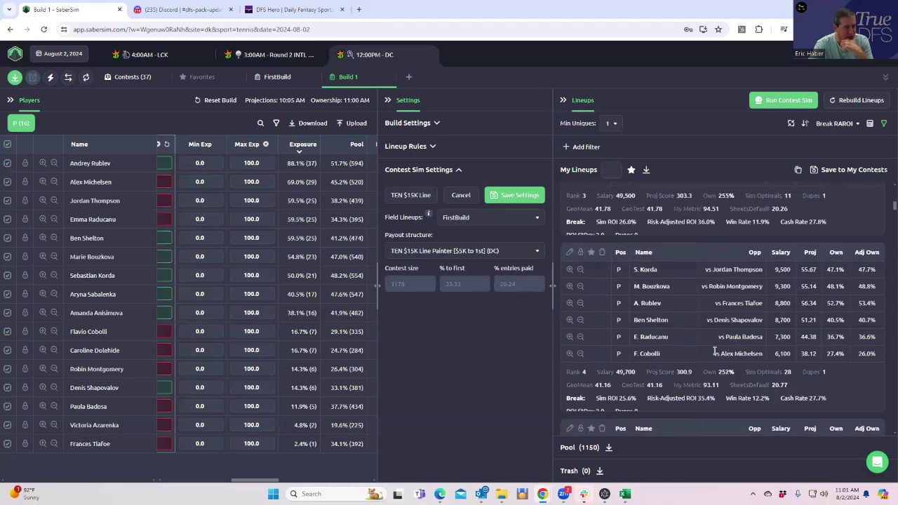
pyautogui.scroll(5, 714, 351)
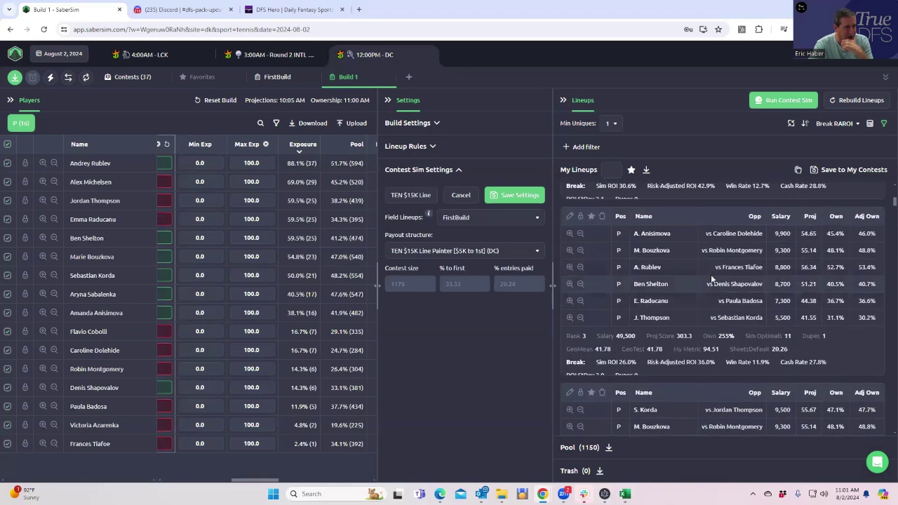
pyautogui.scroll(-1, 722, 399)
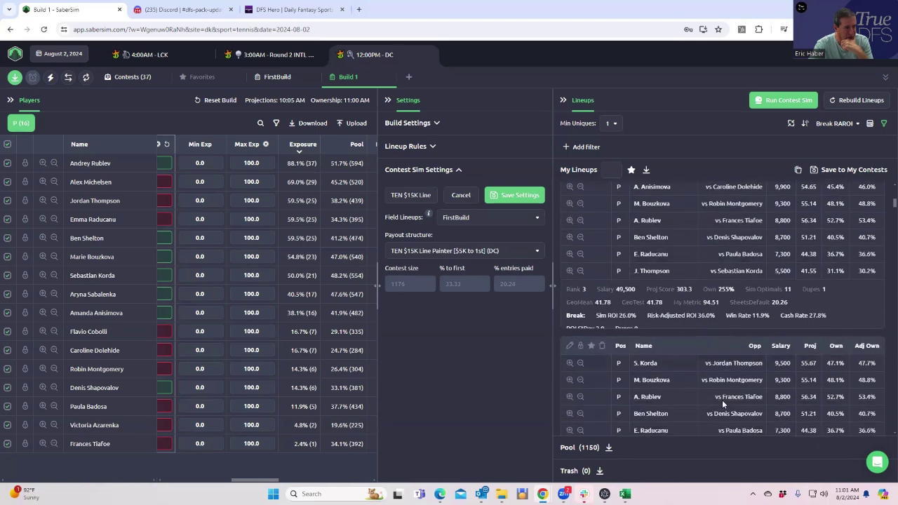
pyautogui.scroll(-1, 722, 400)
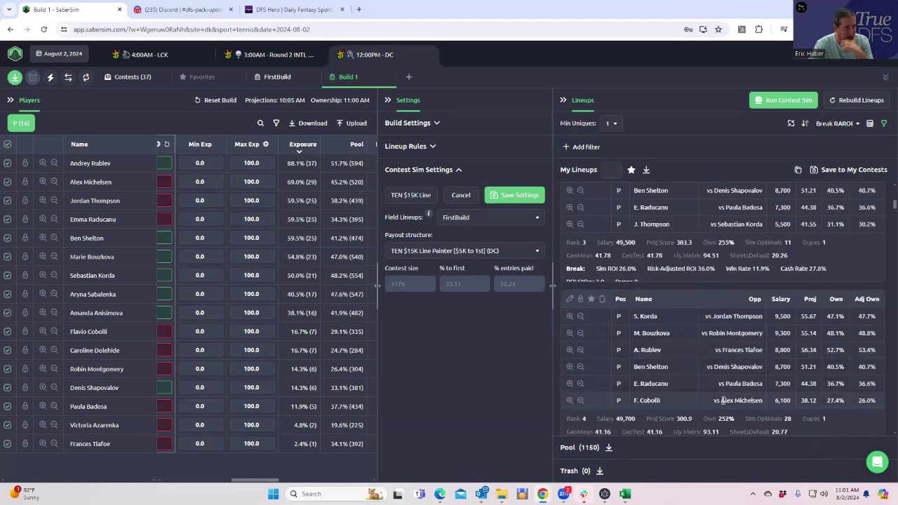
pyautogui.scroll(1, 723, 400)
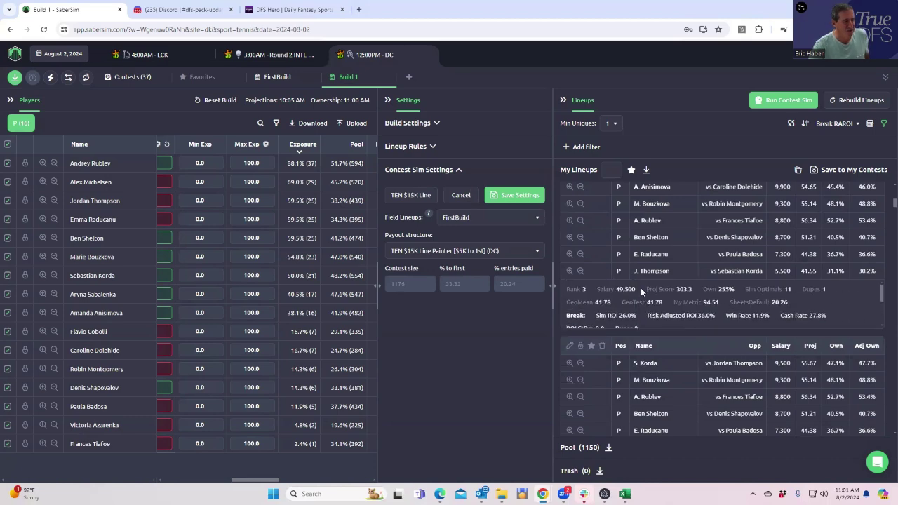
pyautogui.scroll(-3, 675, 391)
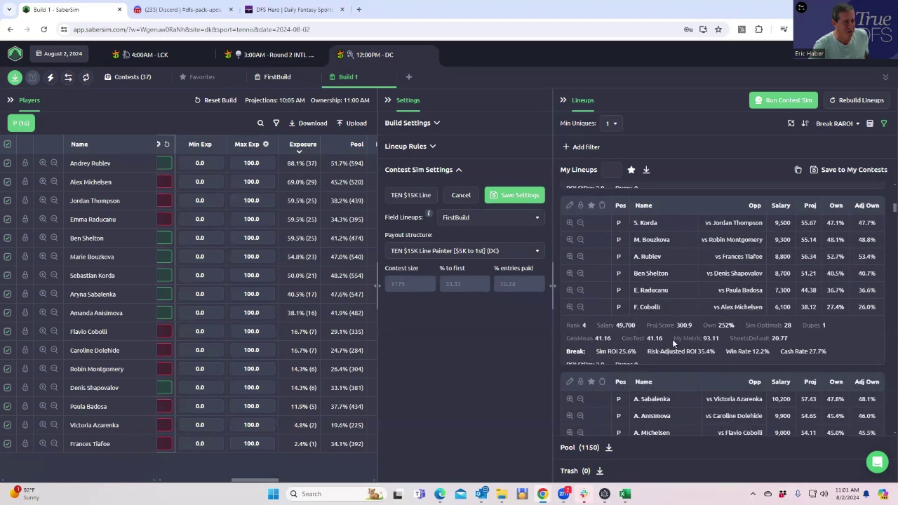
pyautogui.scroll(3, 672, 339)
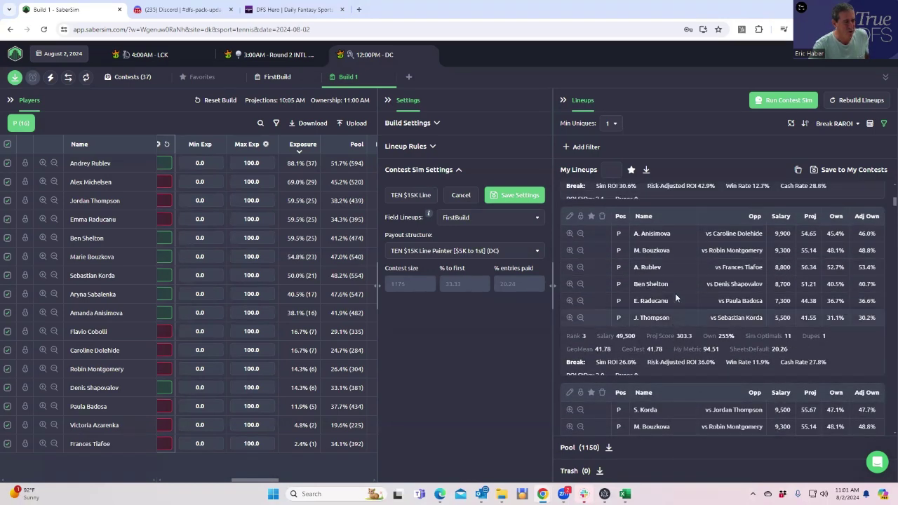
pyautogui.scroll(1, 674, 282)
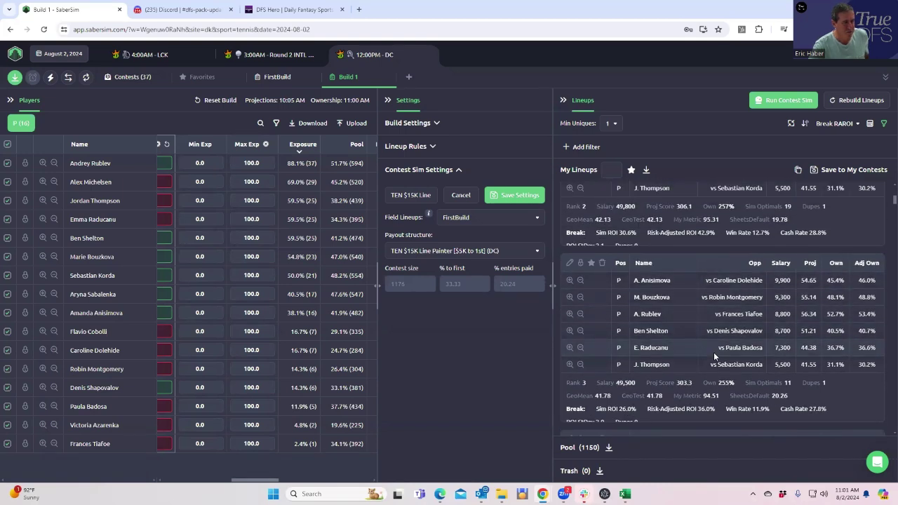
pyautogui.scroll(-1, 752, 363)
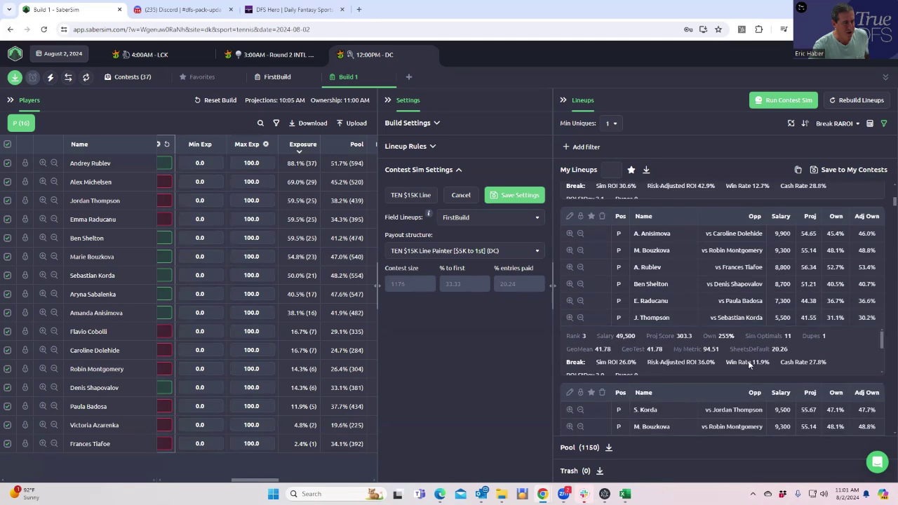
pyautogui.scroll(1, 722, 322)
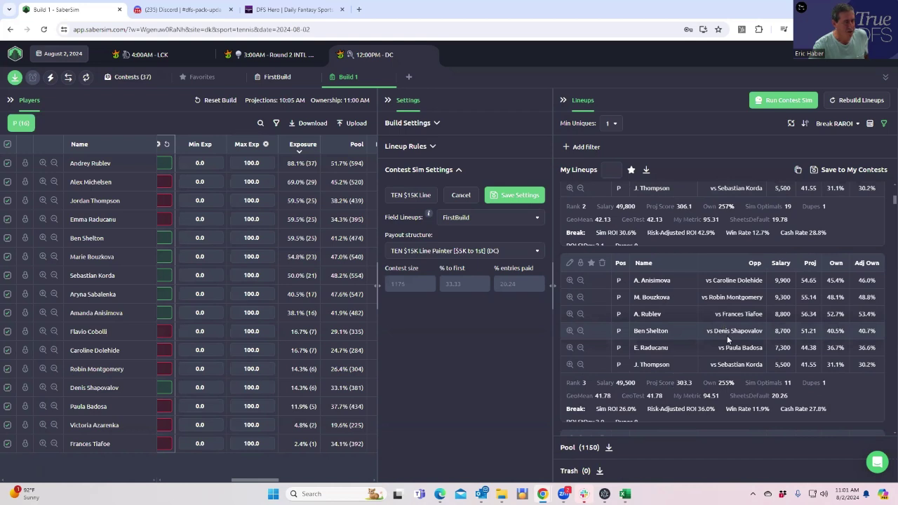
# Step: Add the third Break-ranked lineup to Favorites and save it only to the TEN $2.6K Break Point contest
pyautogui.click(591, 264)
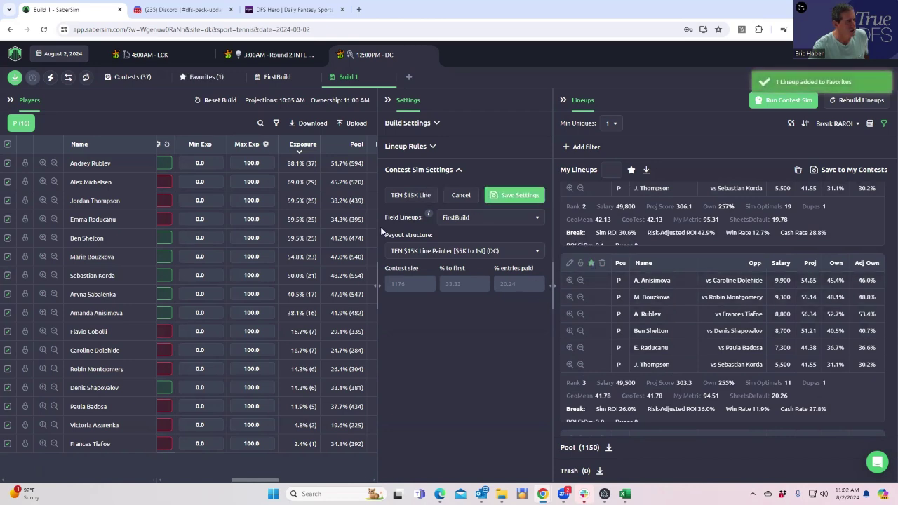
pyautogui.click(203, 77)
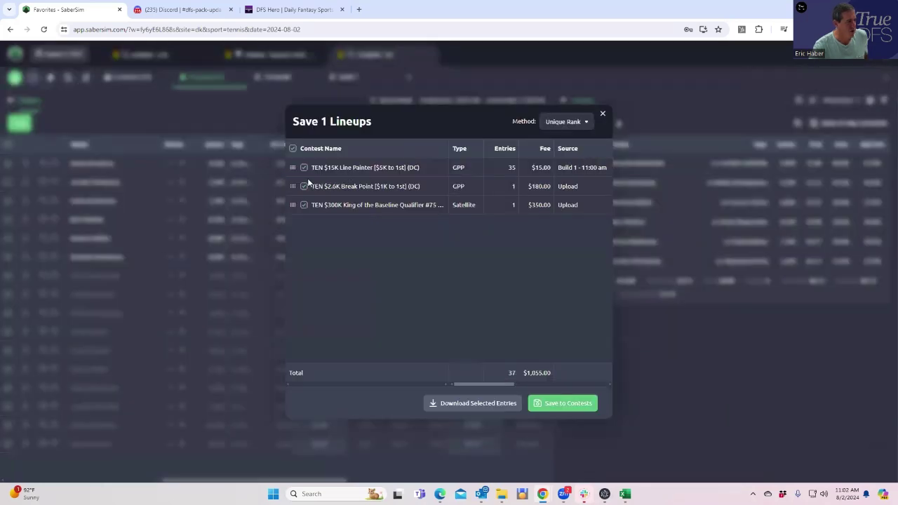
pyautogui.click(304, 167)
pyautogui.click(304, 204)
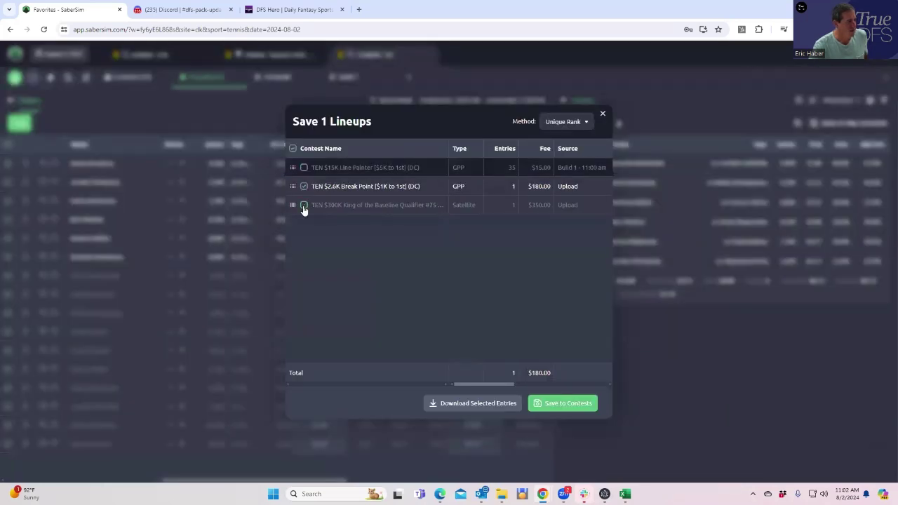
pyautogui.click(551, 405)
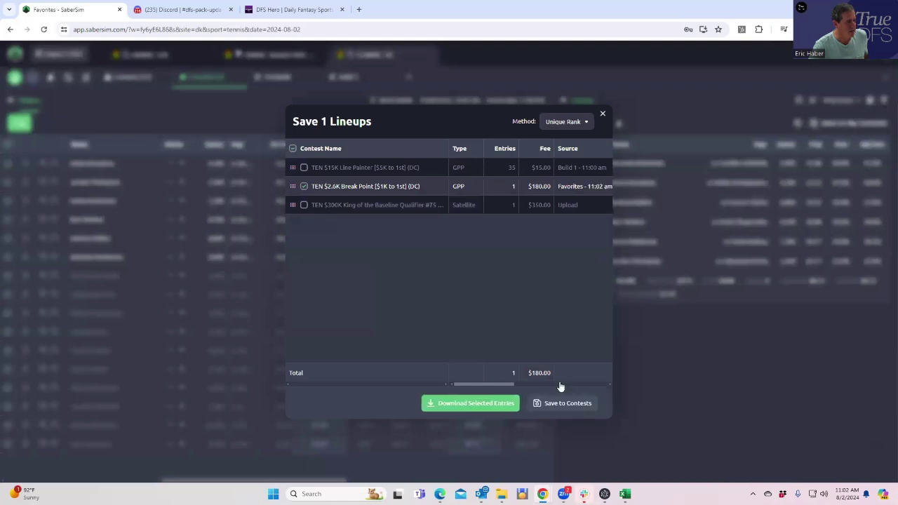
pyautogui.click(601, 113)
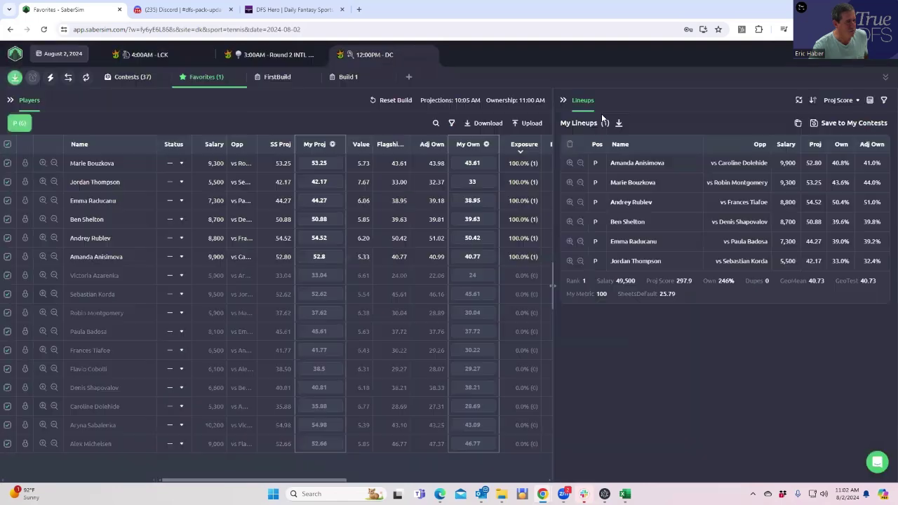
# Step: Return to Build 1 and sort its lineups by the Q sim's RAROI
pyautogui.click(347, 79)
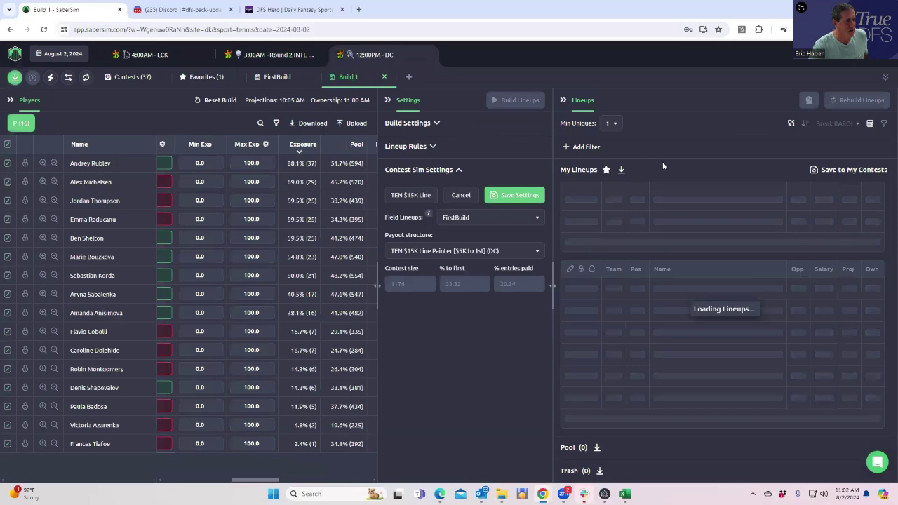
pyautogui.click(848, 125)
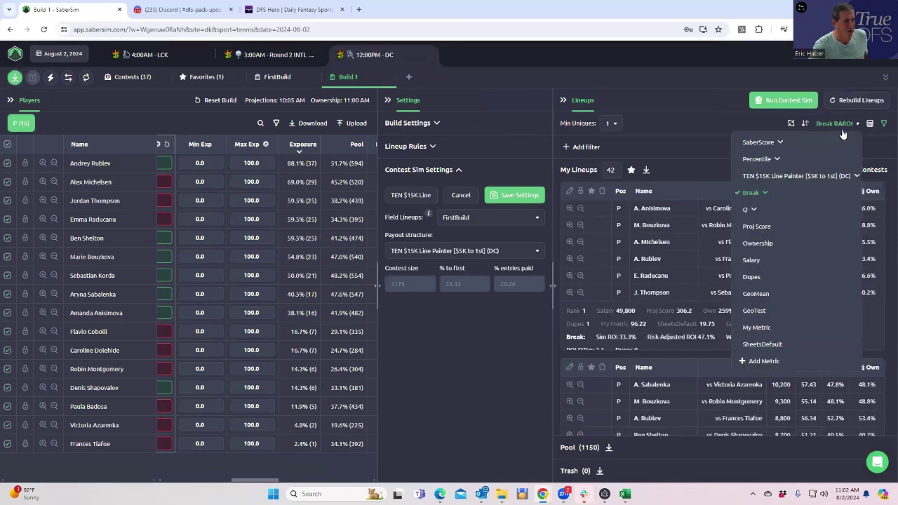
pyautogui.click(754, 210)
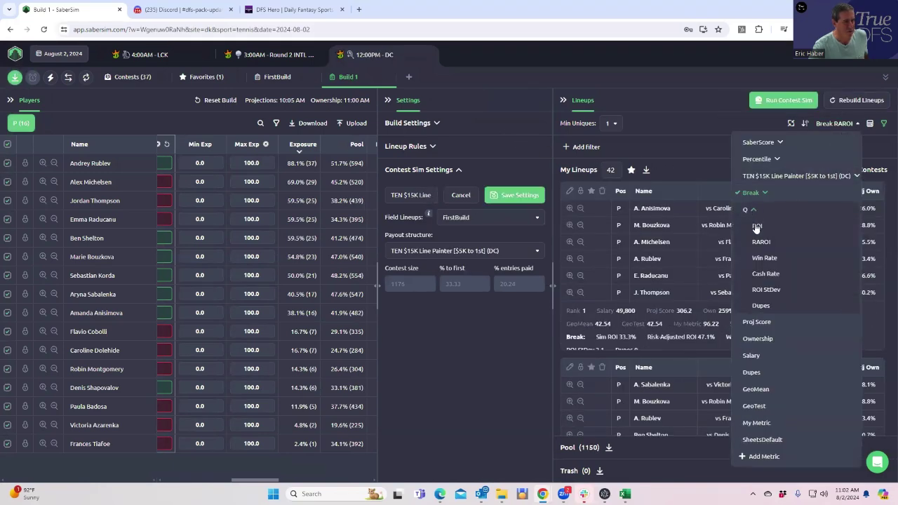
pyautogui.click(763, 242)
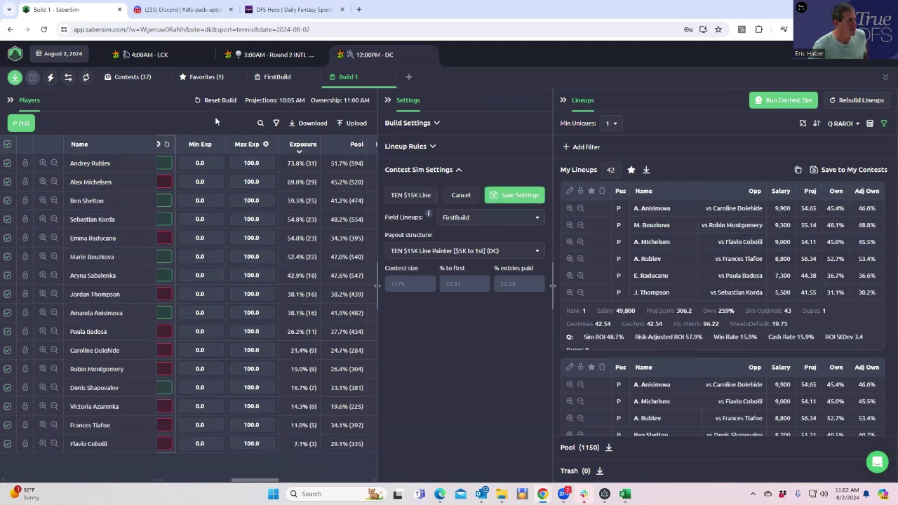
# Step: Clear all lineups from Favorites for this slate and return to Build 1
pyautogui.click(205, 79)
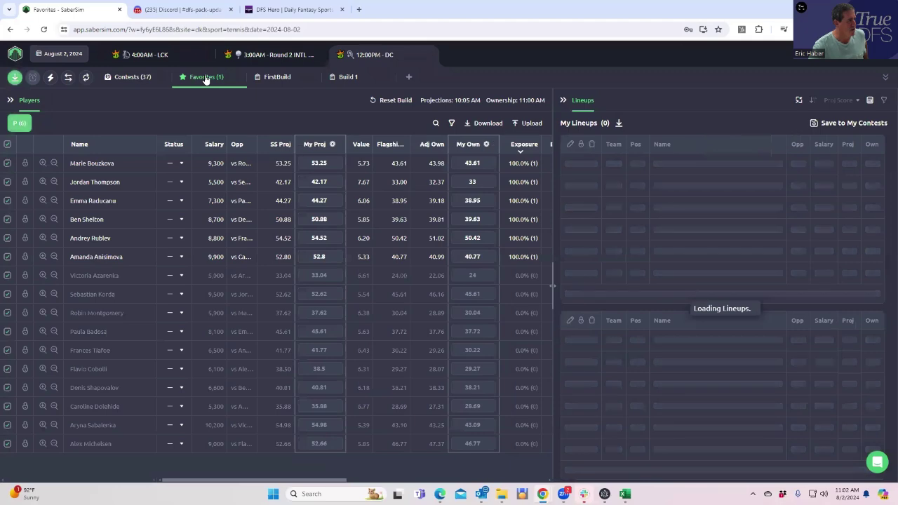
pyautogui.click(206, 79)
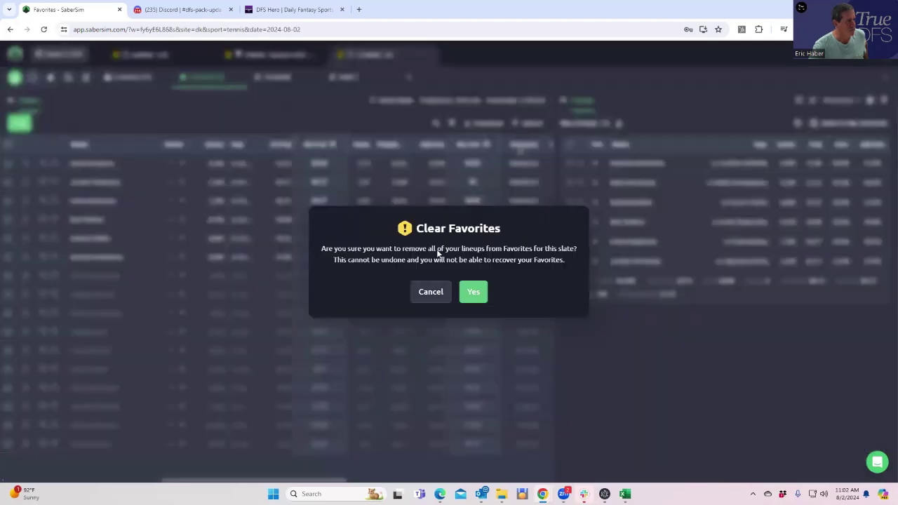
pyautogui.click(474, 291)
pyautogui.click(354, 78)
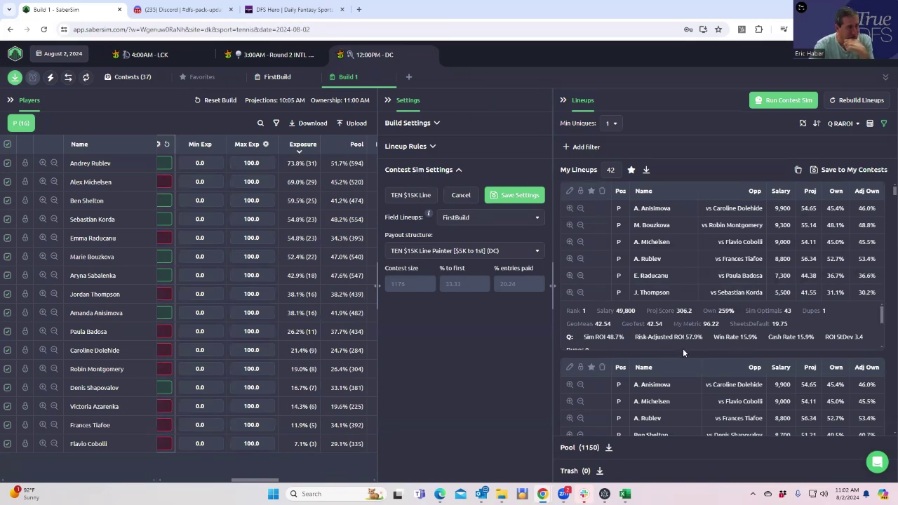
# Step: Compare the players, GeoMean and Q sim results of the top seven Q-ranked lineups
pyautogui.scroll(-2, 703, 353)
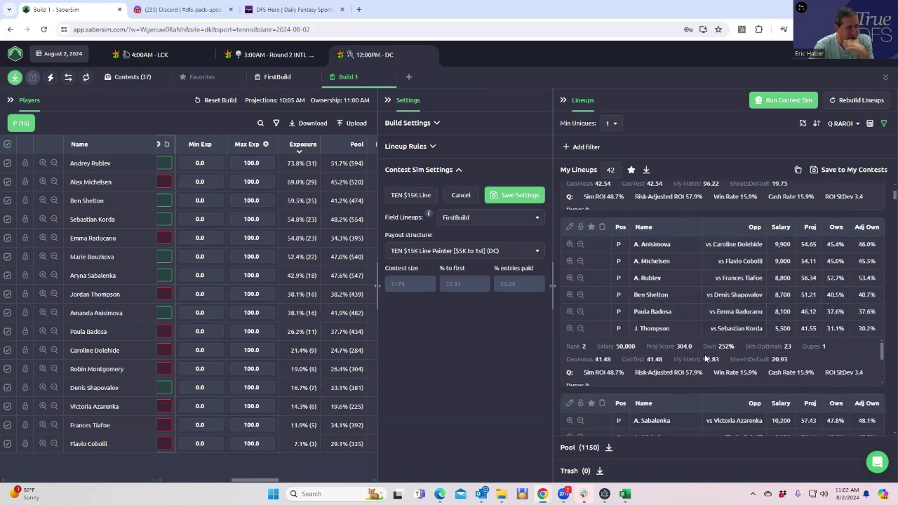
pyautogui.scroll(-3, 765, 310)
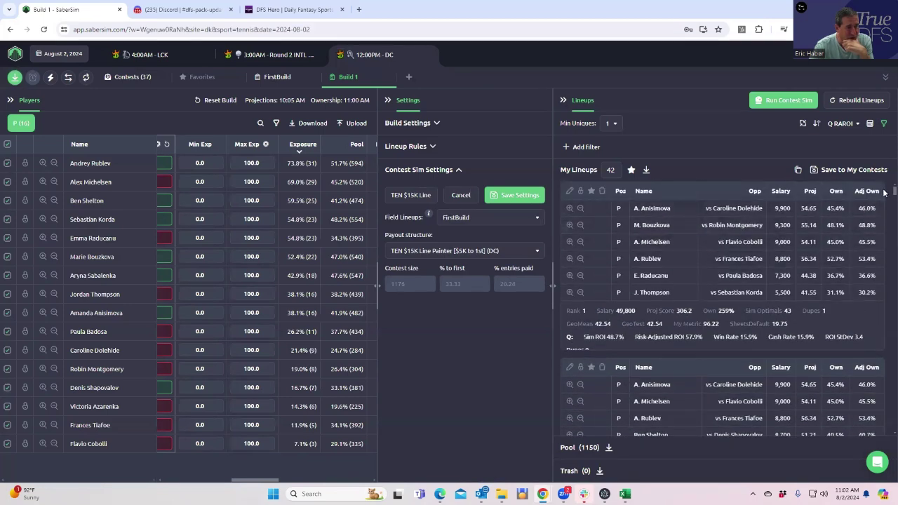
pyautogui.scroll(3, 883, 197)
pyautogui.scroll(-2, 884, 198)
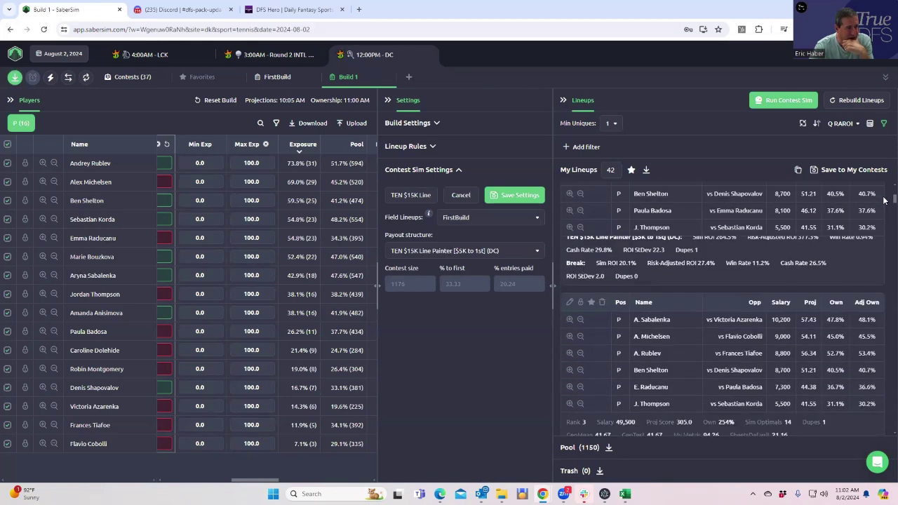
pyautogui.scroll(2, 884, 200)
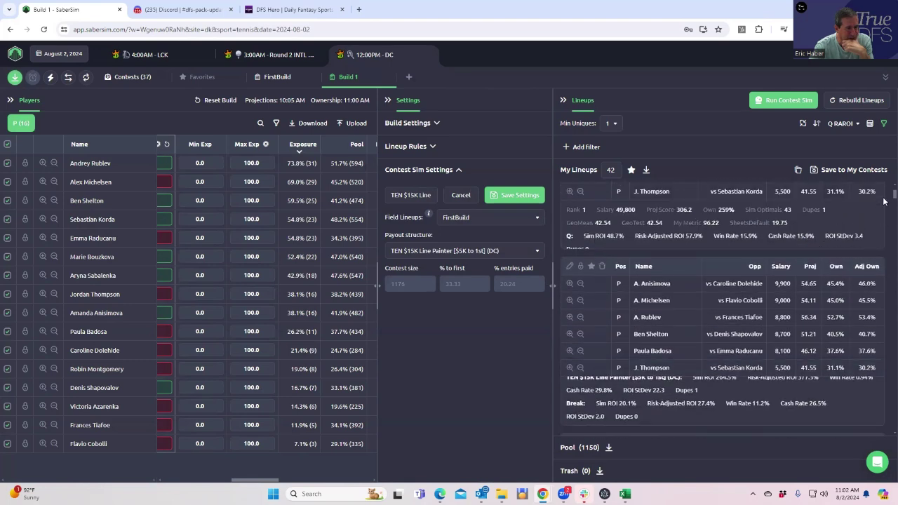
pyautogui.scroll(-3, 884, 201)
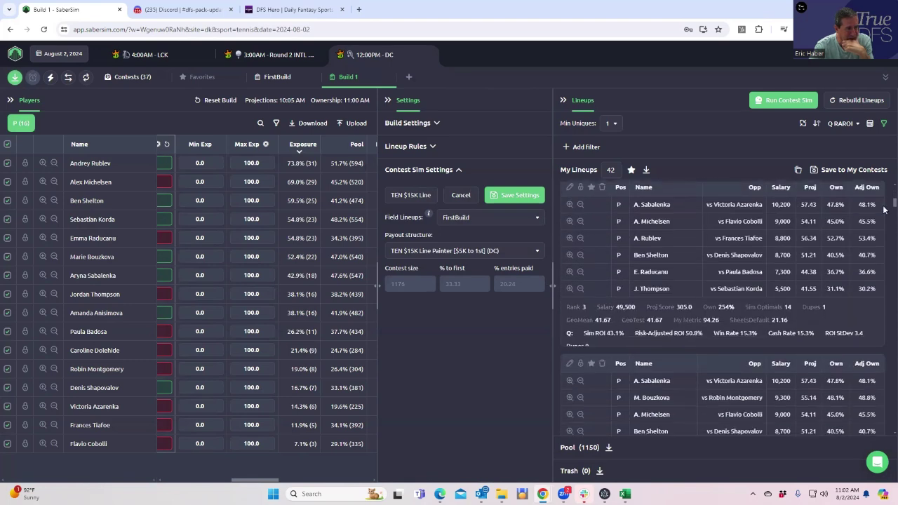
pyautogui.scroll(-6, 884, 209)
pyautogui.scroll(-5, 884, 223)
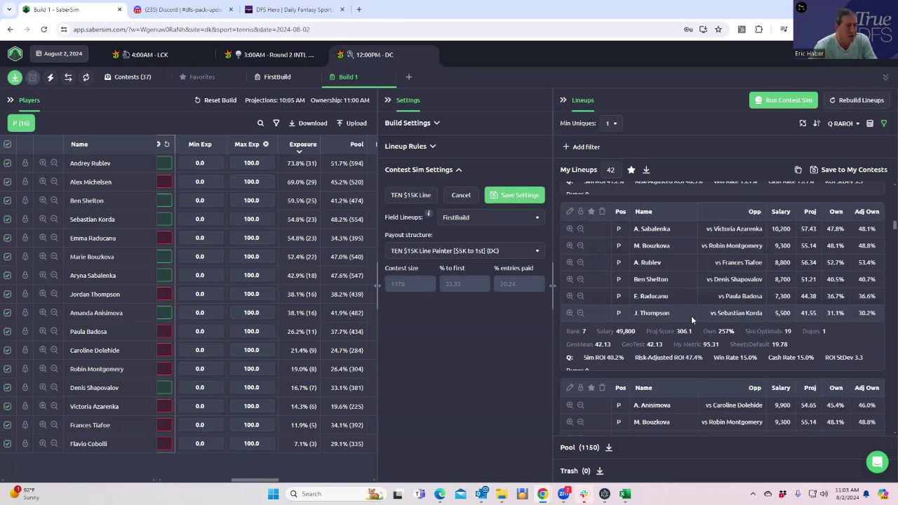
pyautogui.scroll(1, 693, 296)
pyautogui.scroll(3, 693, 296)
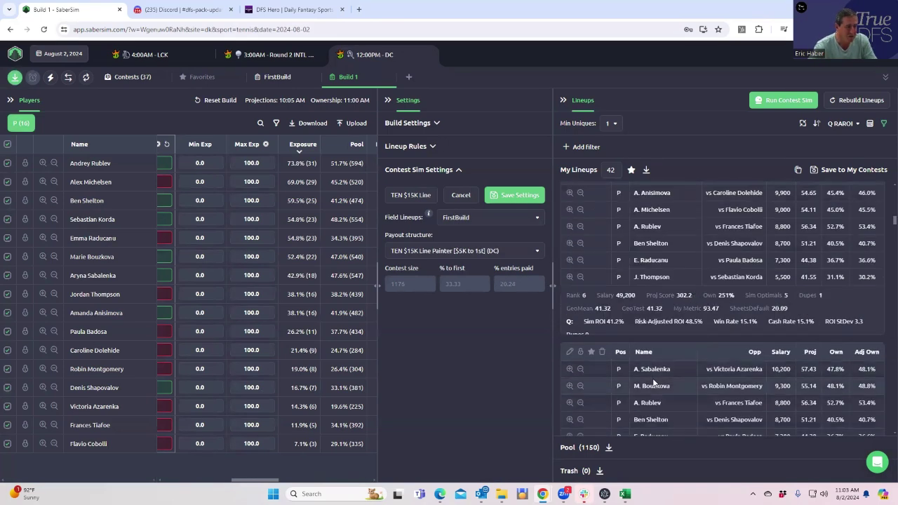
pyautogui.scroll(-3, 652, 380)
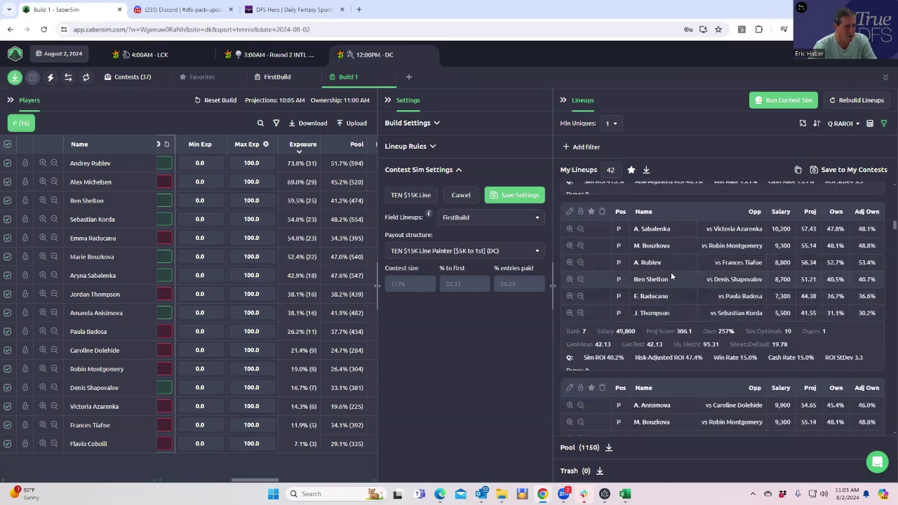
# Step: Compare players, salary, ownership, GeoMean and Q sim results across the six highest Q-ranked lineups
pyautogui.scroll(2, 671, 271)
pyautogui.scroll(2, 672, 275)
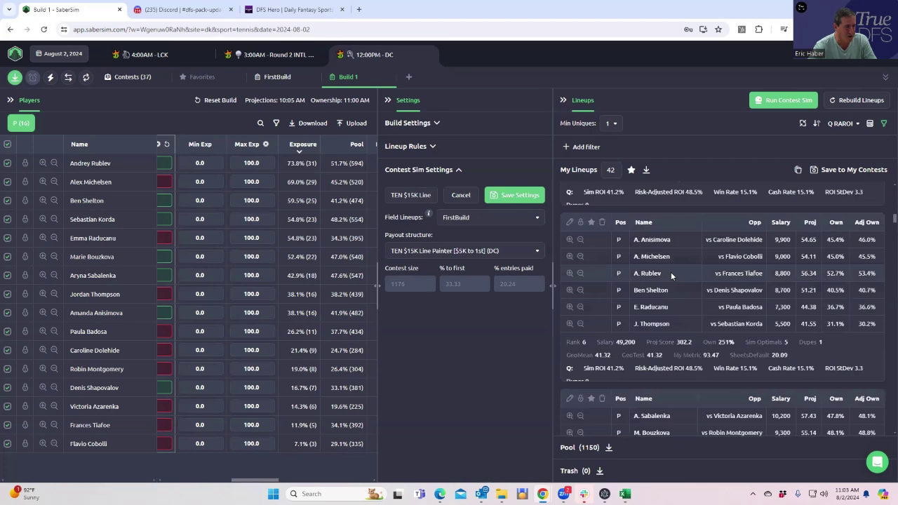
pyautogui.scroll(10, 671, 271)
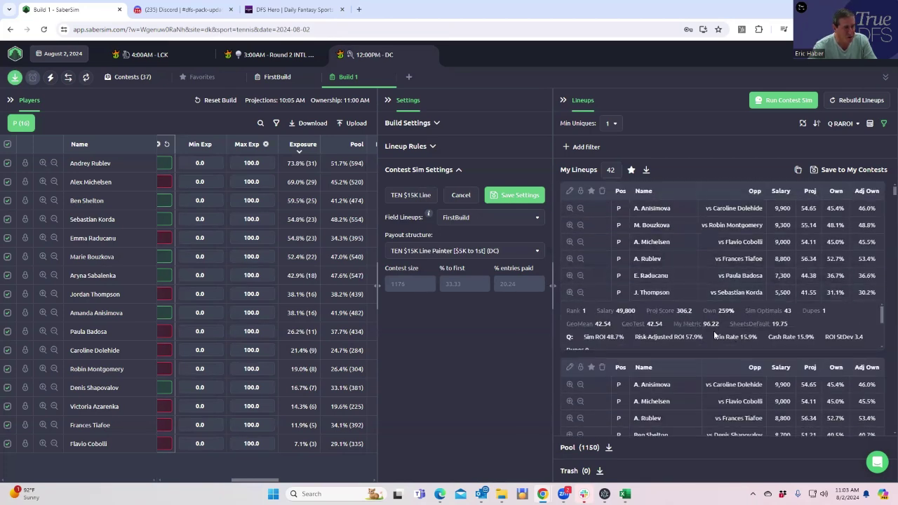
pyautogui.scroll(-3, 705, 345)
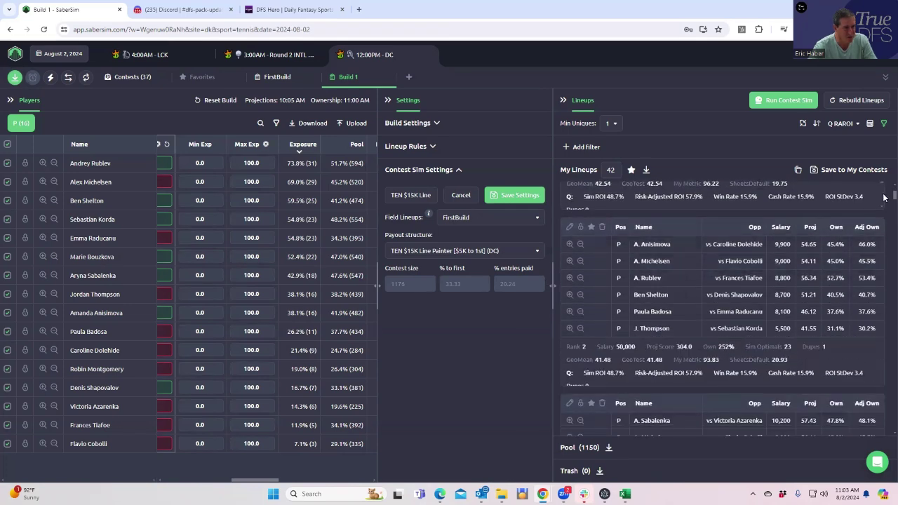
pyautogui.scroll(3, 884, 196)
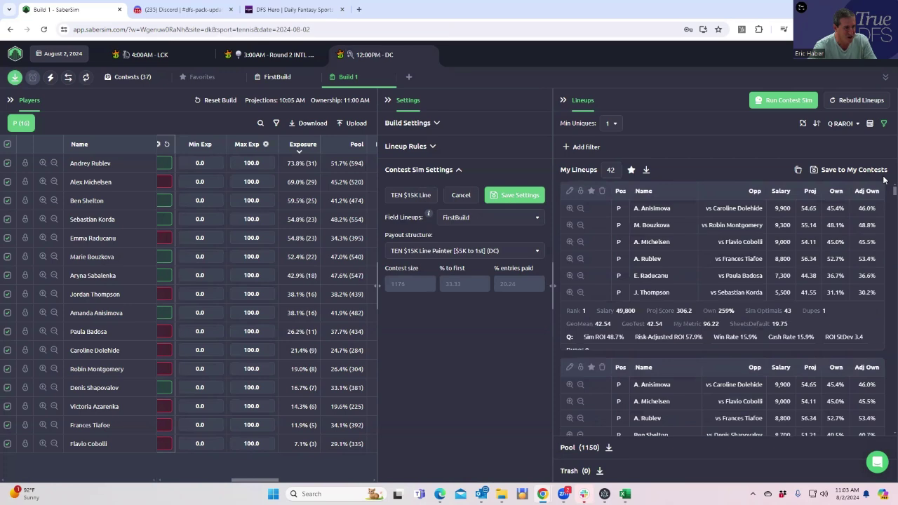
pyautogui.scroll(-3, 884, 196)
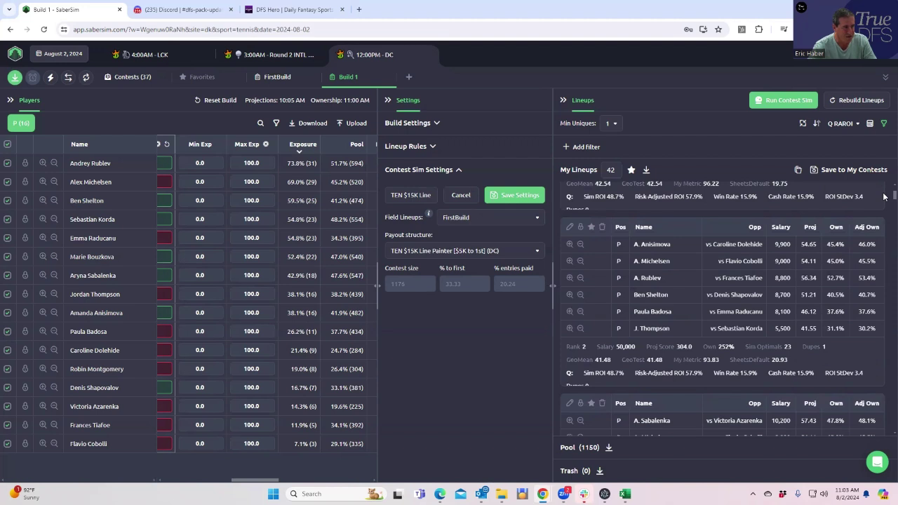
pyautogui.scroll(-1, 883, 196)
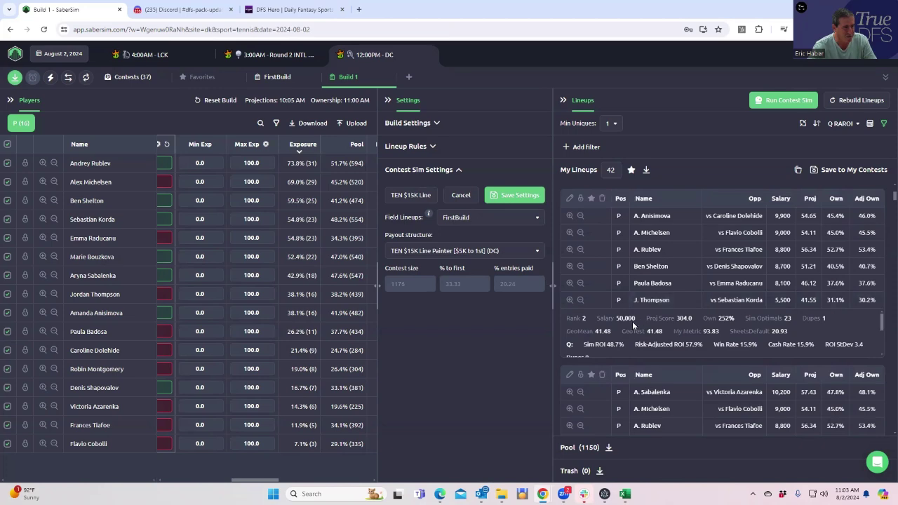
pyautogui.scroll(-2, 884, 201)
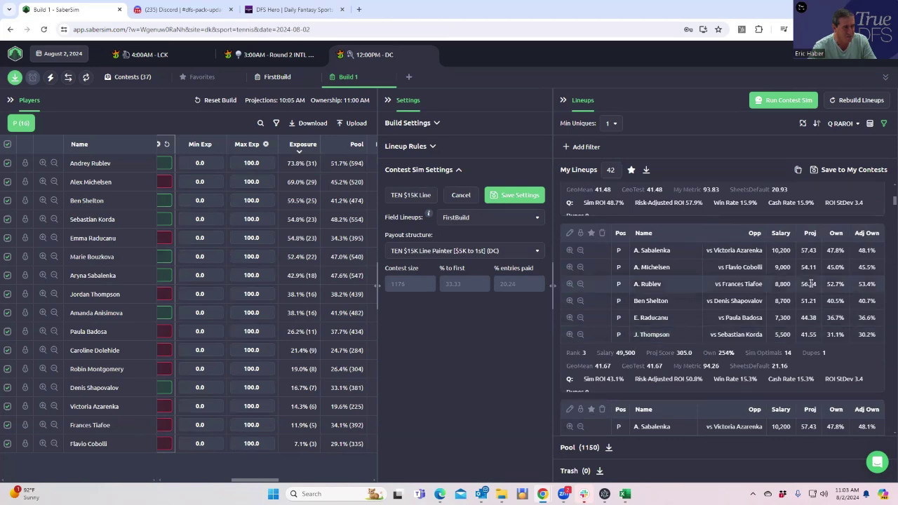
pyautogui.scroll(-3, 883, 202)
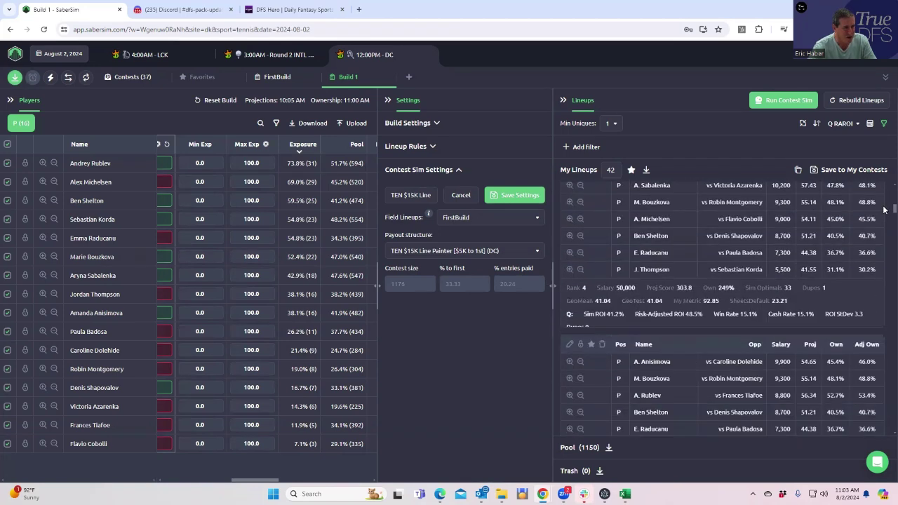
pyautogui.scroll(-3, 883, 210)
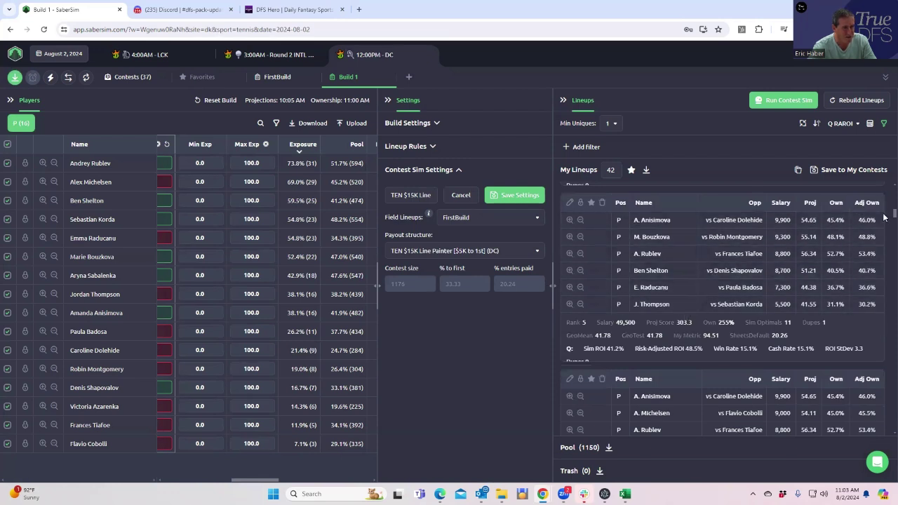
pyautogui.scroll(-3, 883, 218)
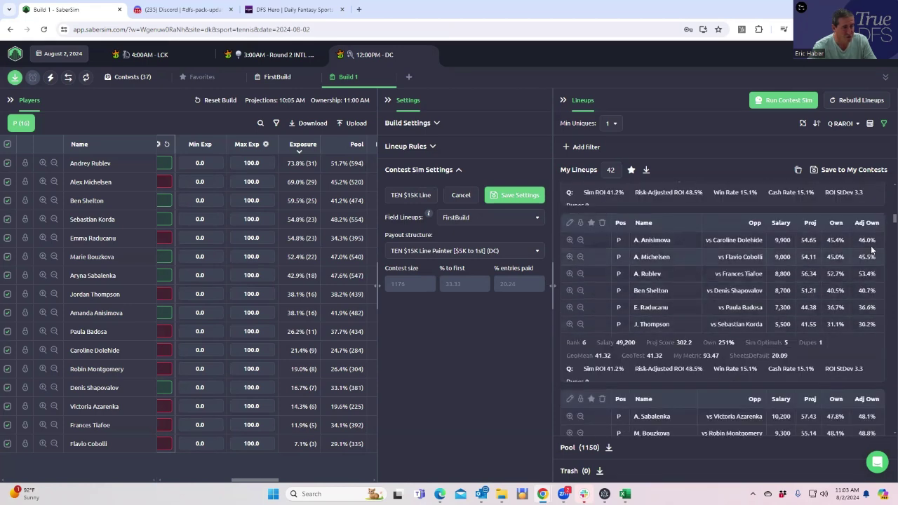
pyautogui.scroll(-3, 883, 219)
pyautogui.scroll(-3, 883, 218)
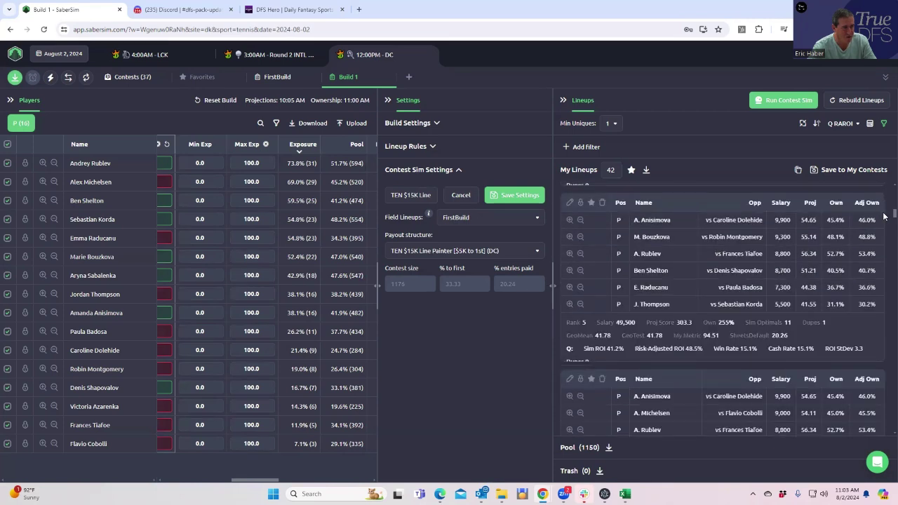
# Step: Examine the Q-ranked lineups down to rank nine and compare them with the top-ranked lineup
pyautogui.scroll(1, 883, 221)
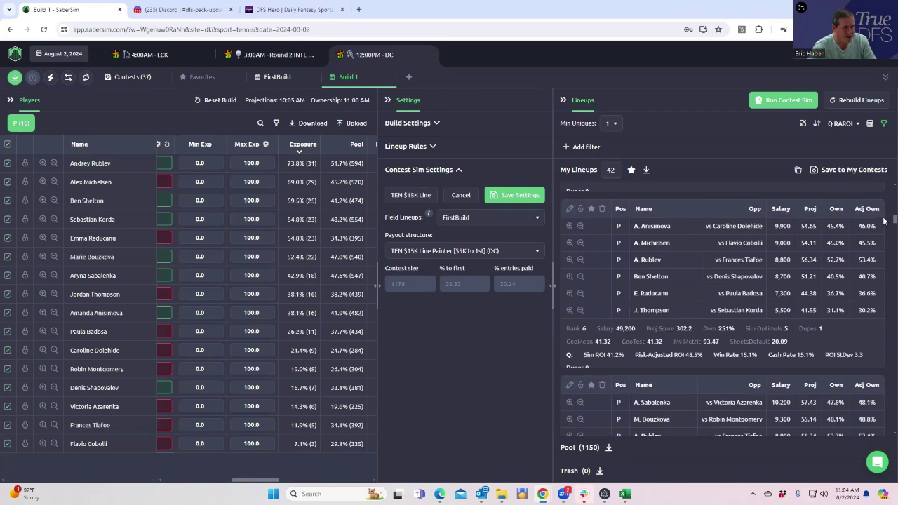
pyautogui.scroll(-2, 883, 221)
pyautogui.scroll(2, 883, 222)
pyautogui.scroll(5, 884, 221)
pyautogui.scroll(12, 883, 216)
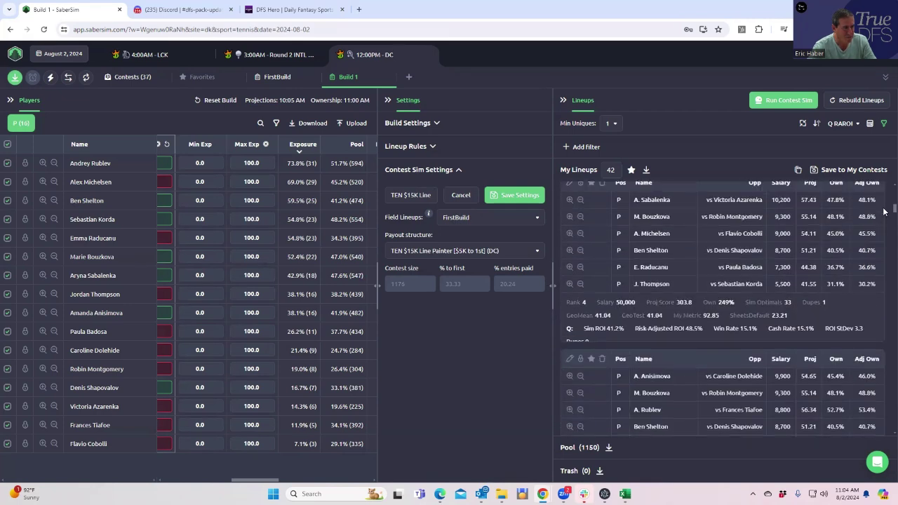
pyautogui.scroll(9, 883, 202)
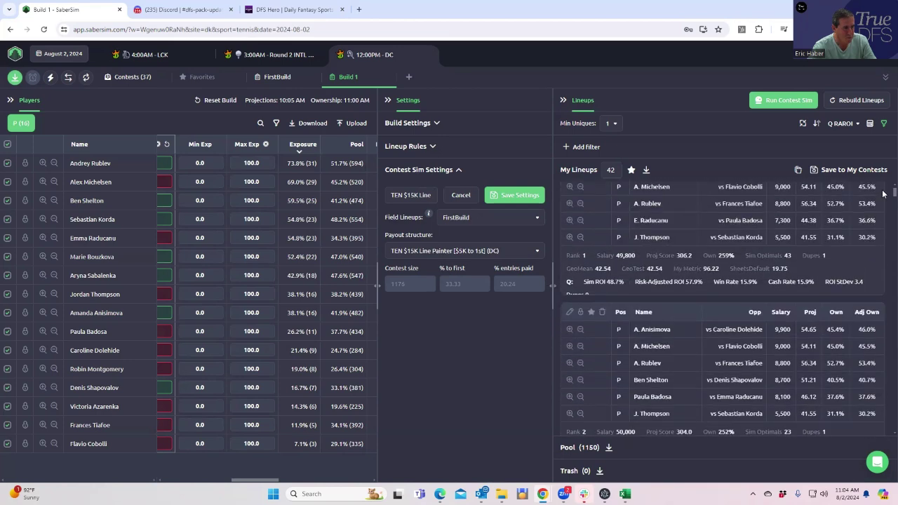
pyautogui.scroll(-20, 882, 186)
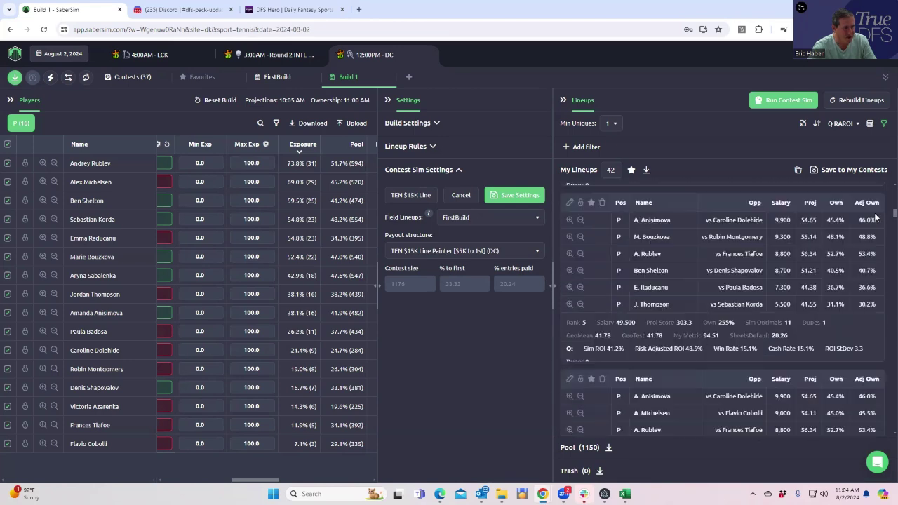
pyautogui.scroll(-4, 874, 228)
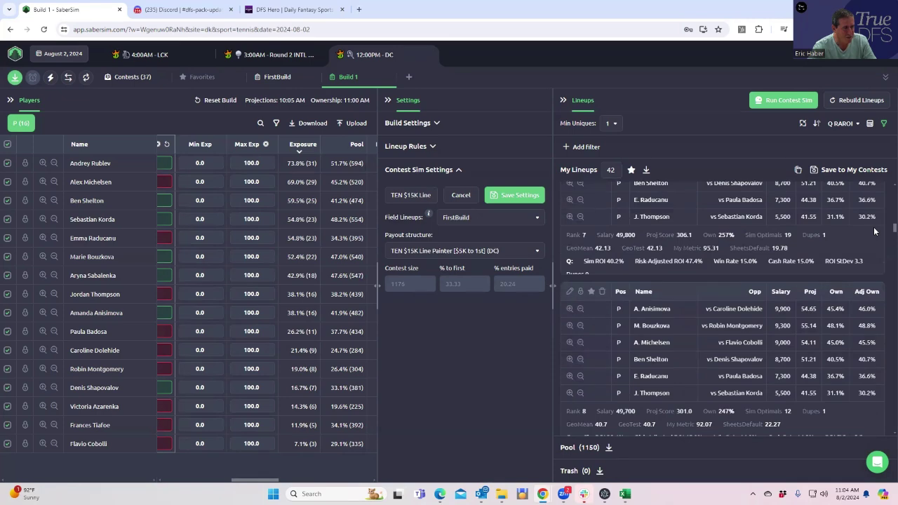
pyautogui.scroll(-4, 873, 234)
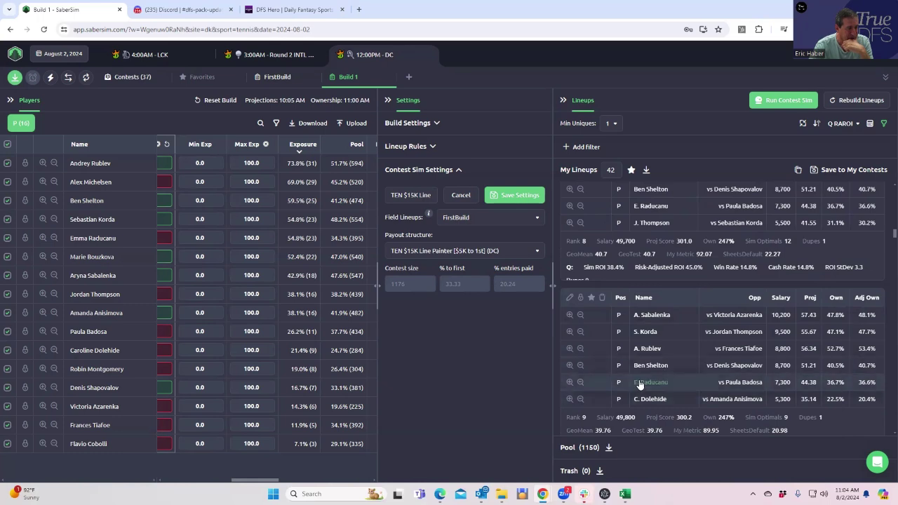
pyautogui.scroll(1, 723, 298)
pyautogui.scroll(3, 722, 296)
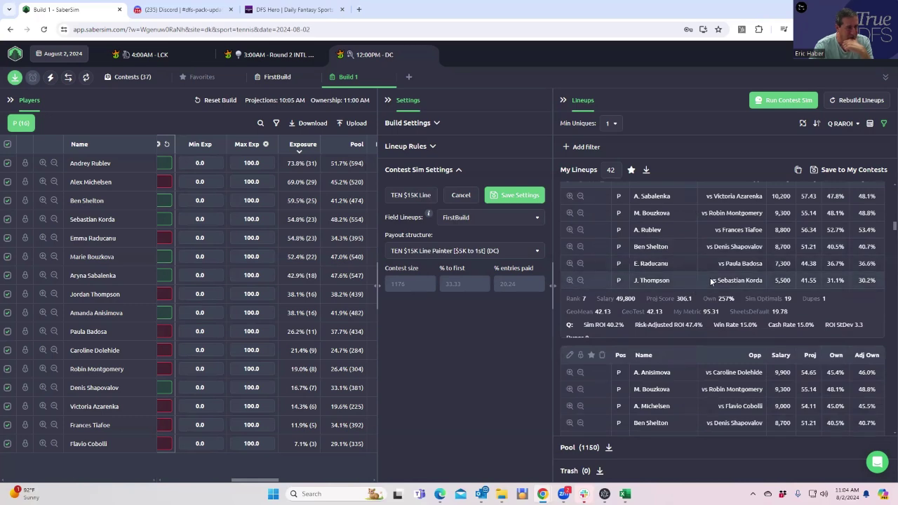
pyautogui.scroll(1, 711, 277)
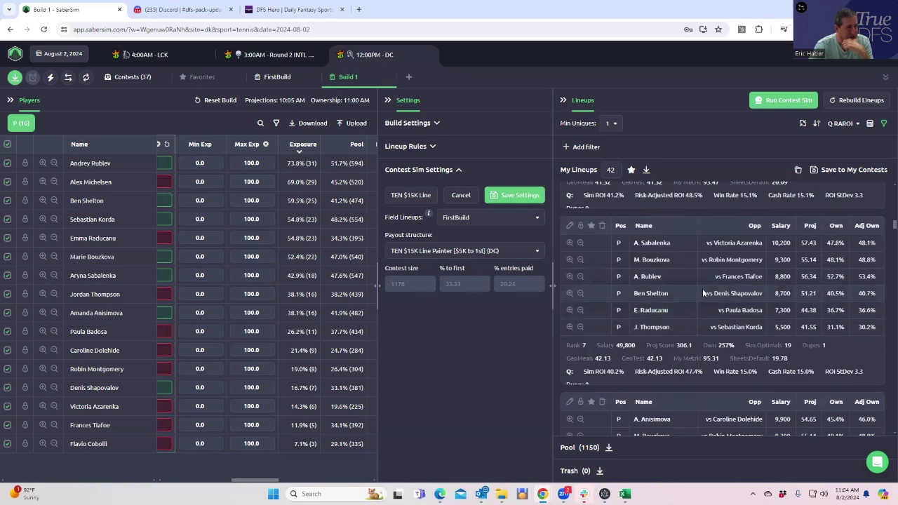
pyautogui.scroll(3, 703, 288)
pyautogui.scroll(15, 705, 285)
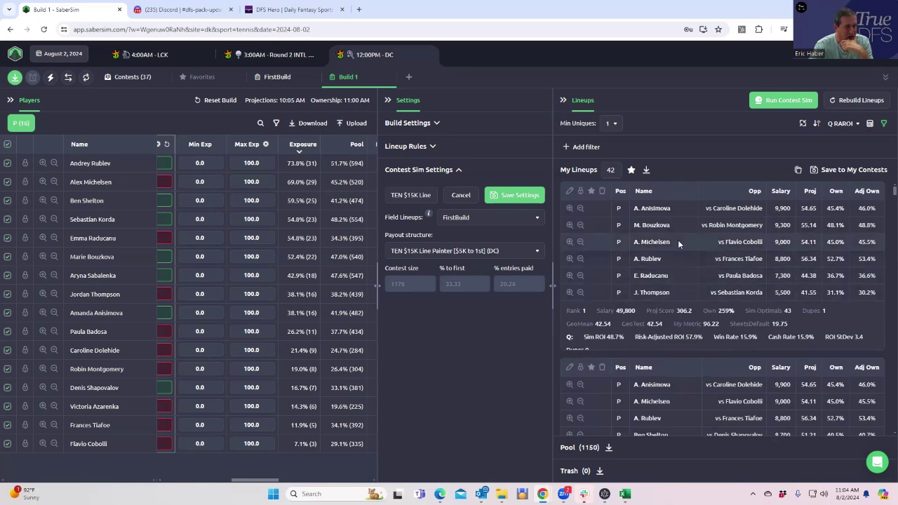
# Step: Check the third Q-ranked lineup's Line Painter and Break sim results, and compare it with the fourth and fifth lineups
pyautogui.scroll(-1, 683, 377)
pyautogui.scroll(-2, 726, 372)
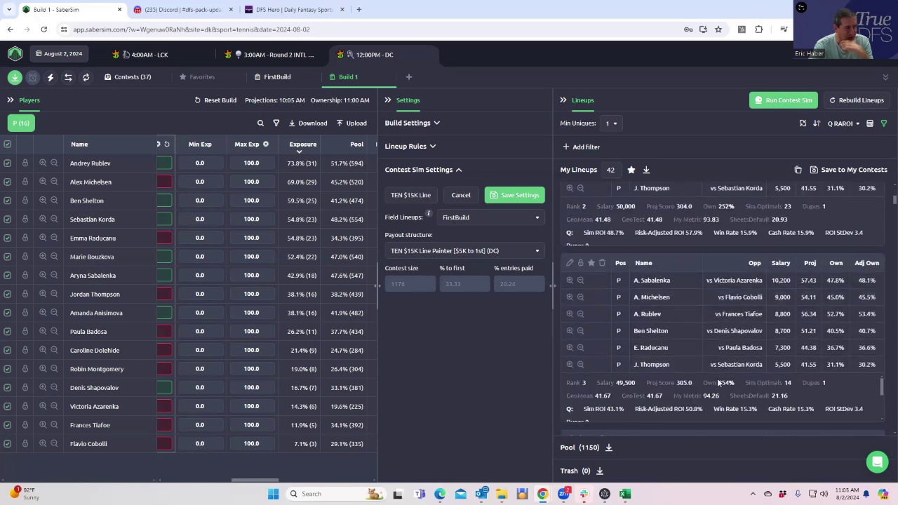
pyautogui.scroll(-1, 717, 381)
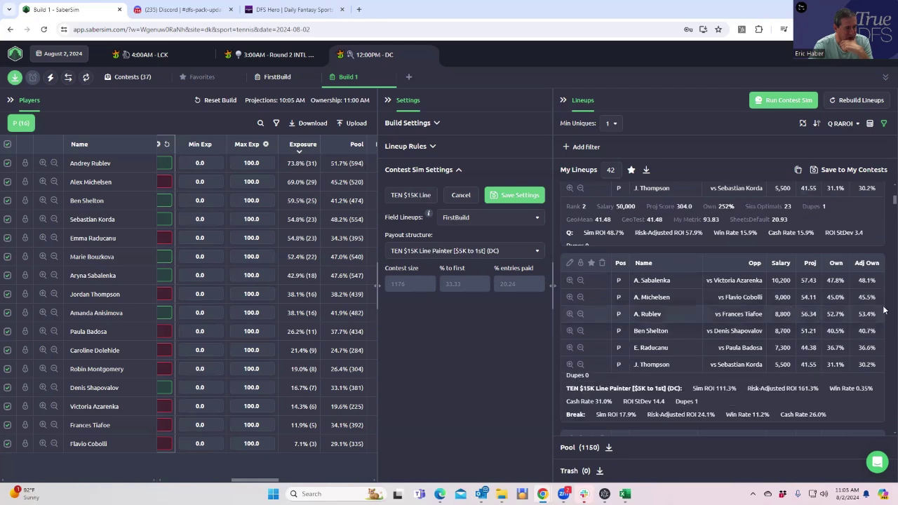
pyautogui.scroll(-2, 884, 202)
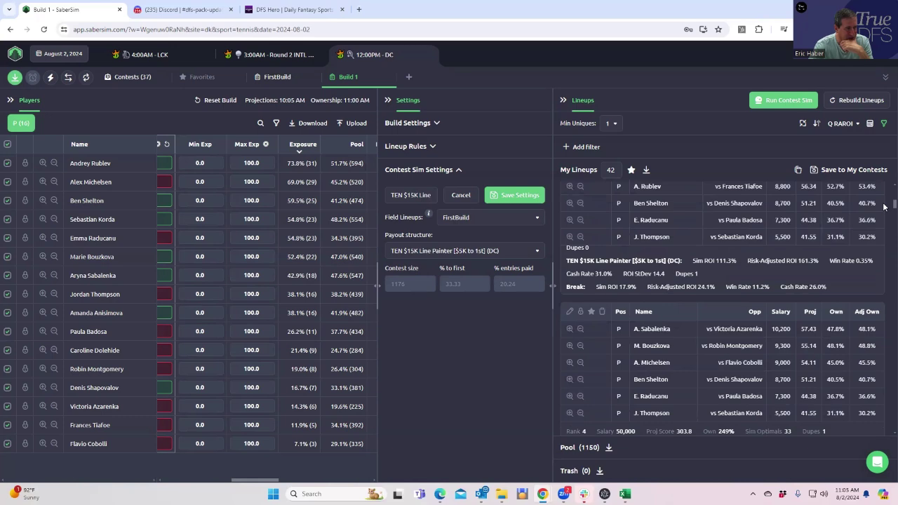
pyautogui.scroll(1, 884, 204)
pyautogui.scroll(-3, 885, 207)
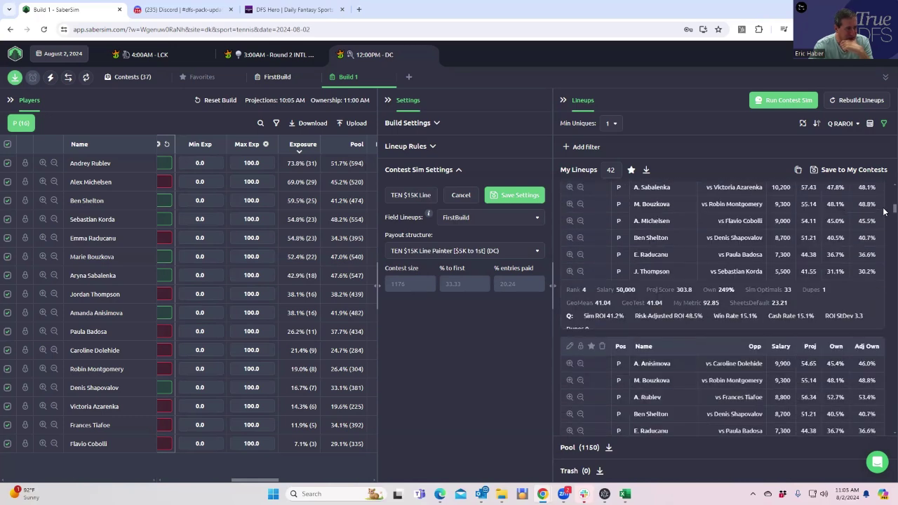
pyautogui.scroll(-1, 883, 212)
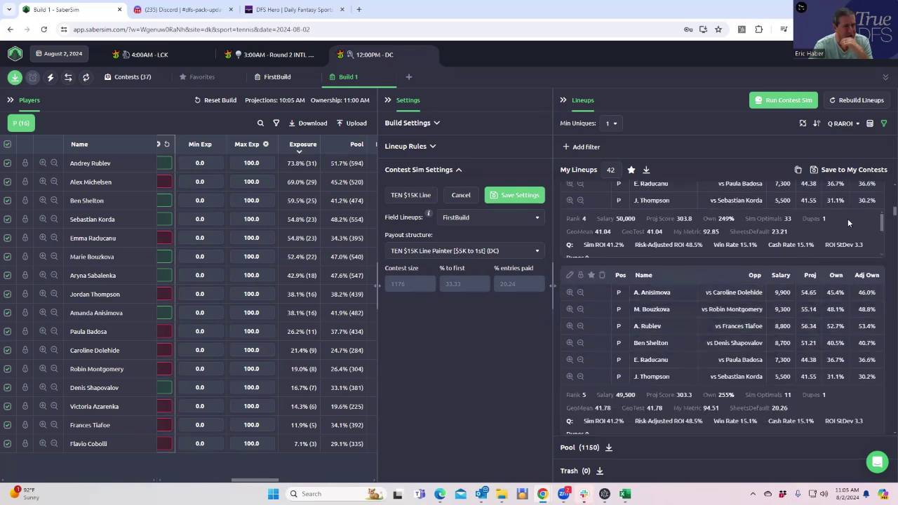
pyautogui.scroll(3, 884, 207)
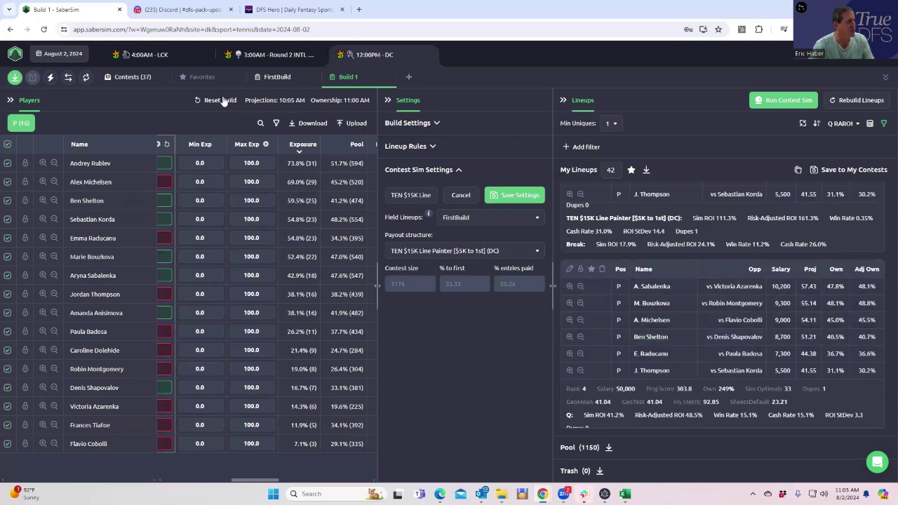
# Step: Select only the TEN $2.6K Break Point contest, inspect the player exposures of its saved lineup, and deselect it
pyautogui.click(130, 85)
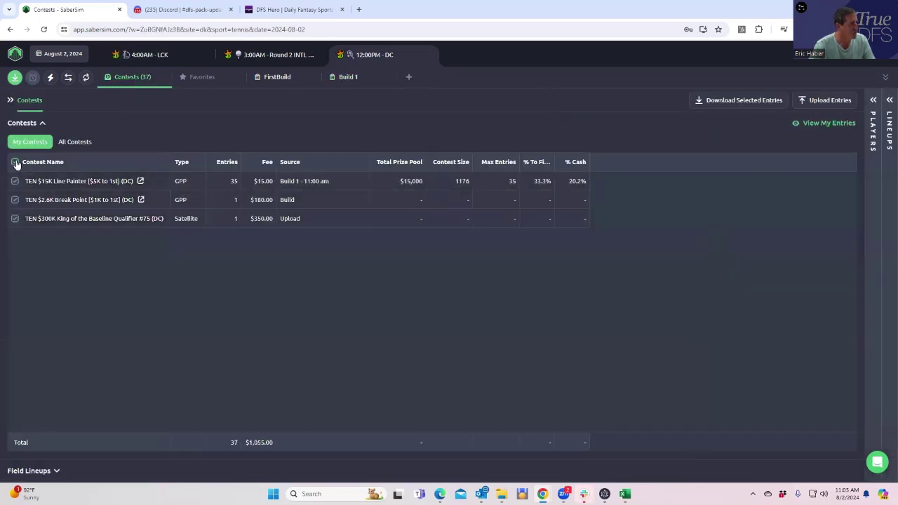
pyautogui.click(16, 162)
pyautogui.click(15, 201)
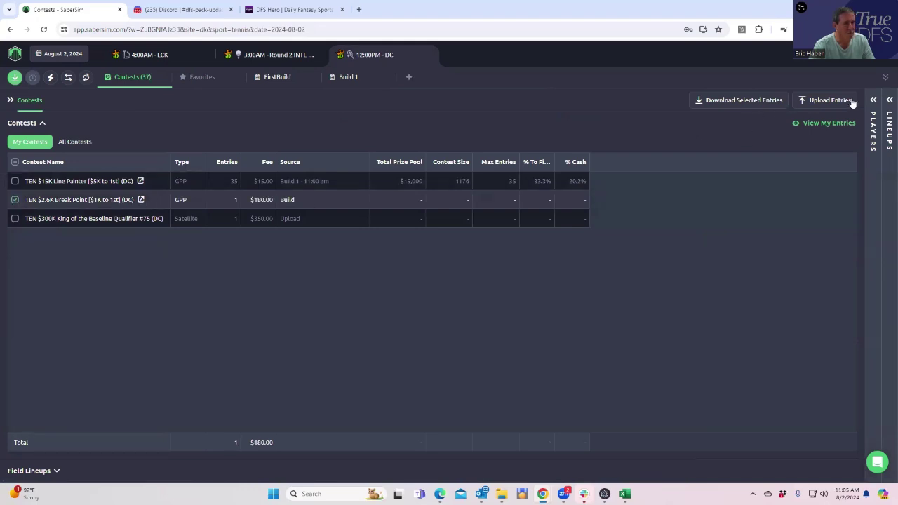
pyautogui.click(873, 99)
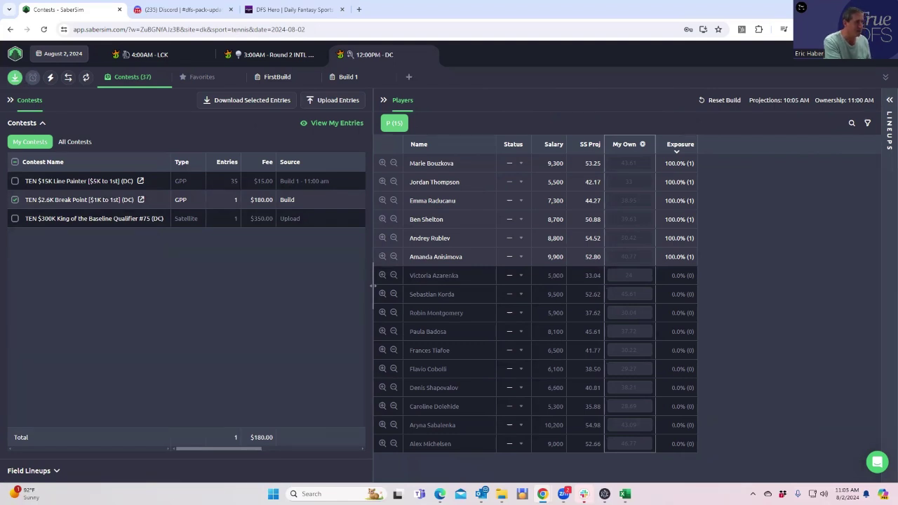
pyautogui.click(15, 200)
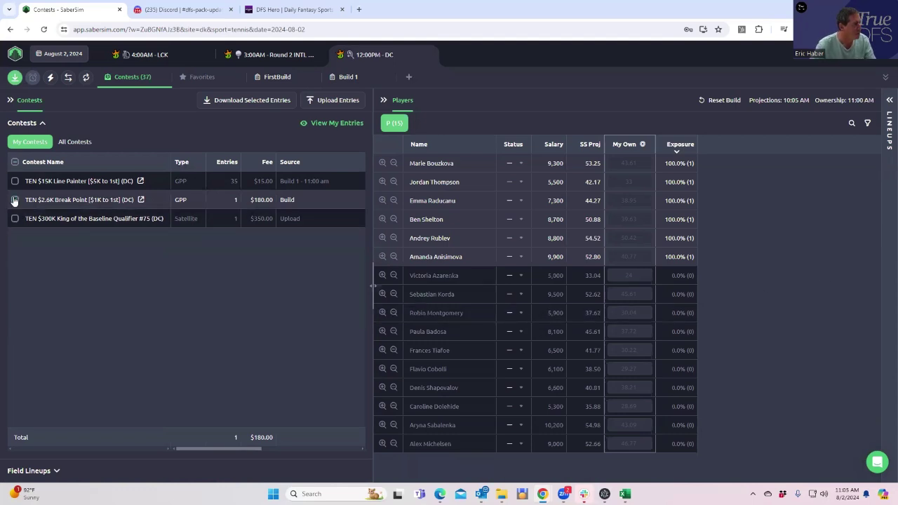
# Step: Return to Build 1 and review the top three Q-ranked lineups, including the second lineup's Line Painter and Break sim results
pyautogui.click(350, 78)
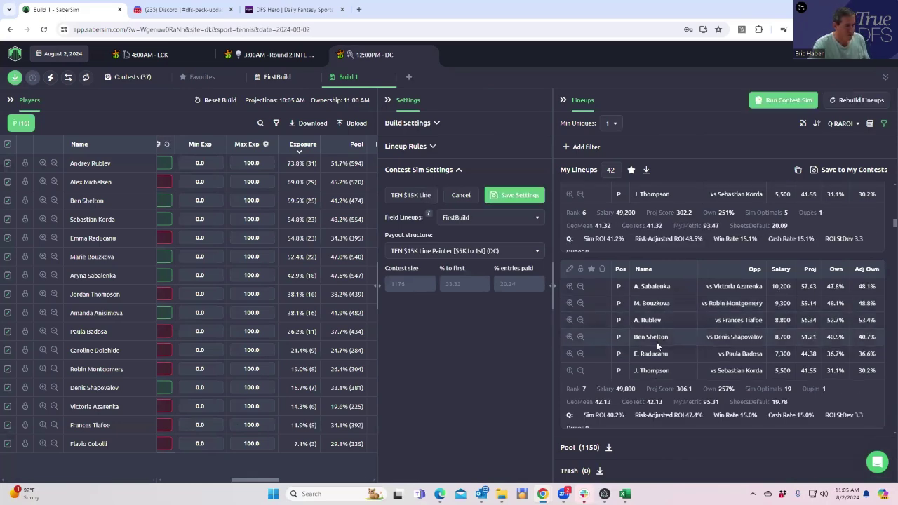
pyautogui.scroll(10, 656, 342)
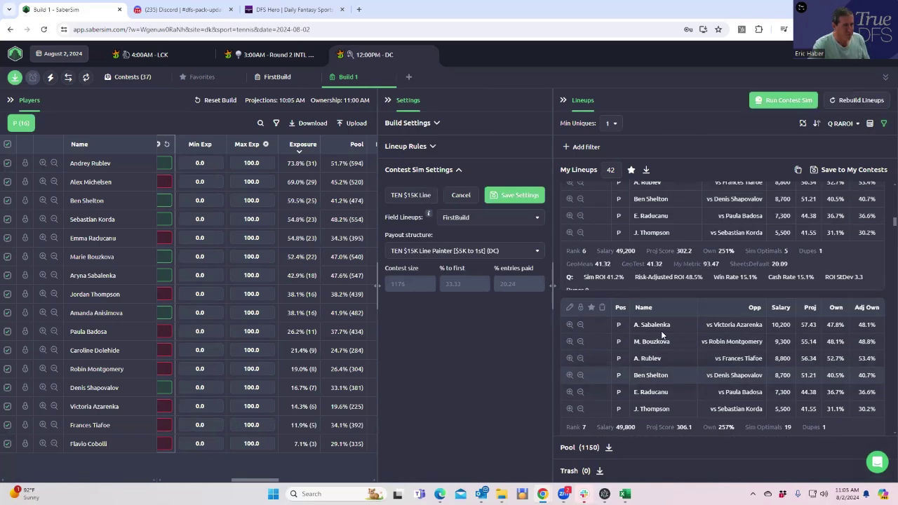
pyautogui.moveTo(660, 308)
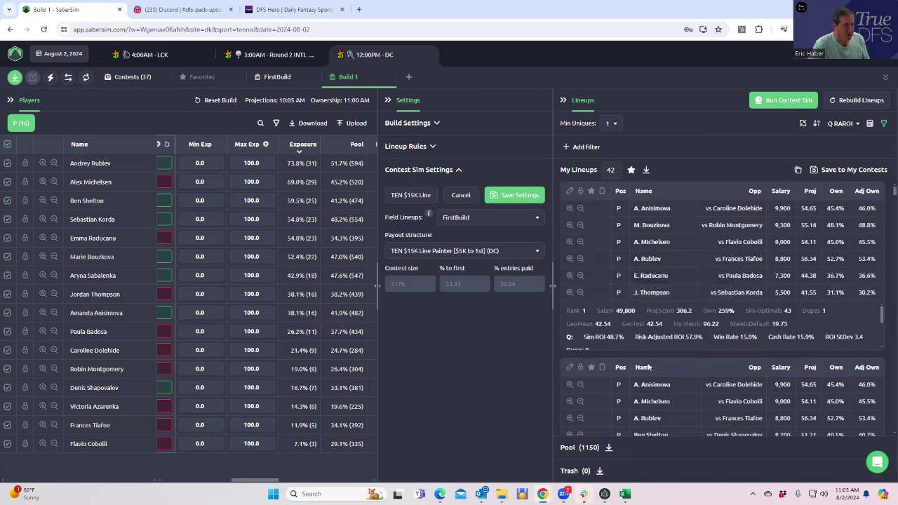
pyautogui.scroll(-3, 645, 354)
pyautogui.scroll(-1, 682, 339)
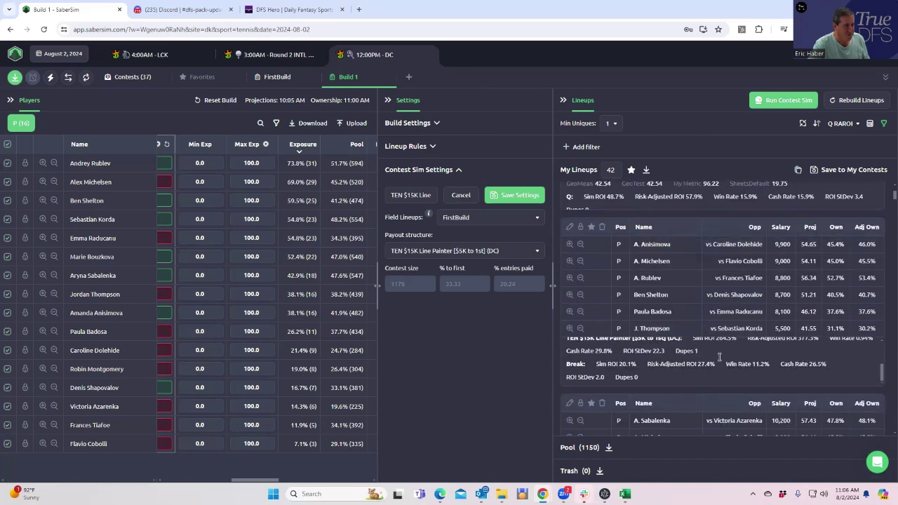
pyautogui.scroll(-2, 884, 200)
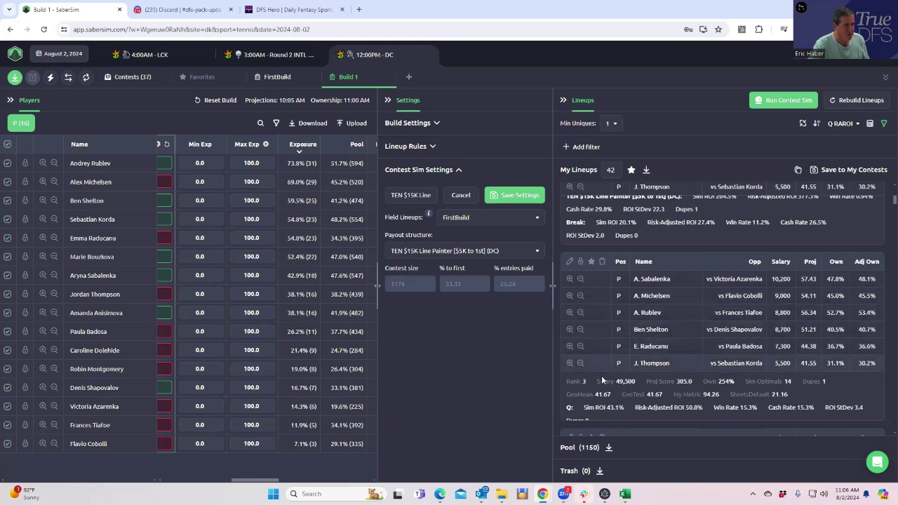
# Step: Add the third Q-ranked lineup to Favorites and save it only to the TEN $300K King of the Baseline Qualifier contest
pyautogui.click(590, 263)
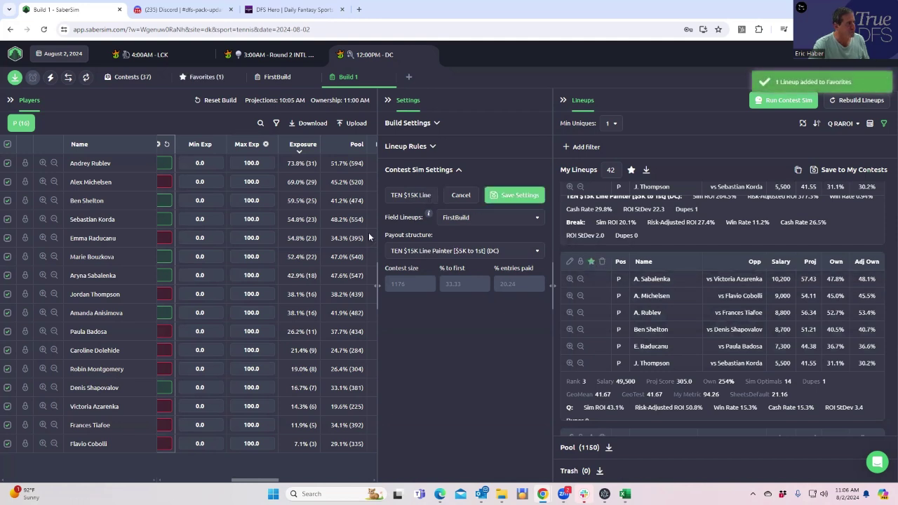
pyautogui.click(201, 77)
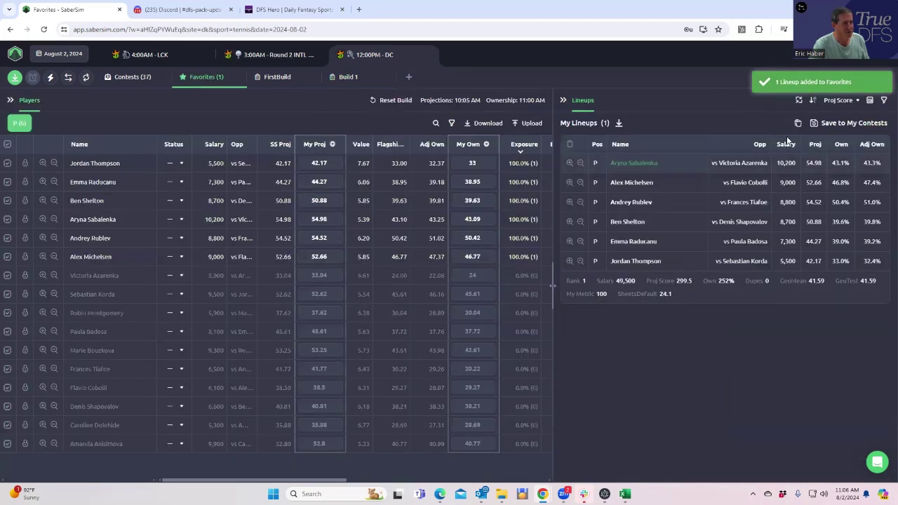
pyautogui.click(814, 122)
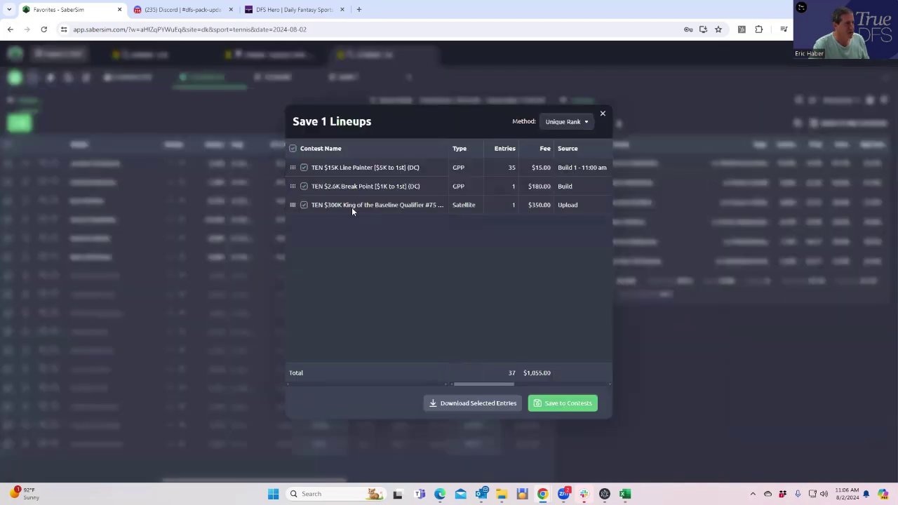
pyautogui.click(292, 150)
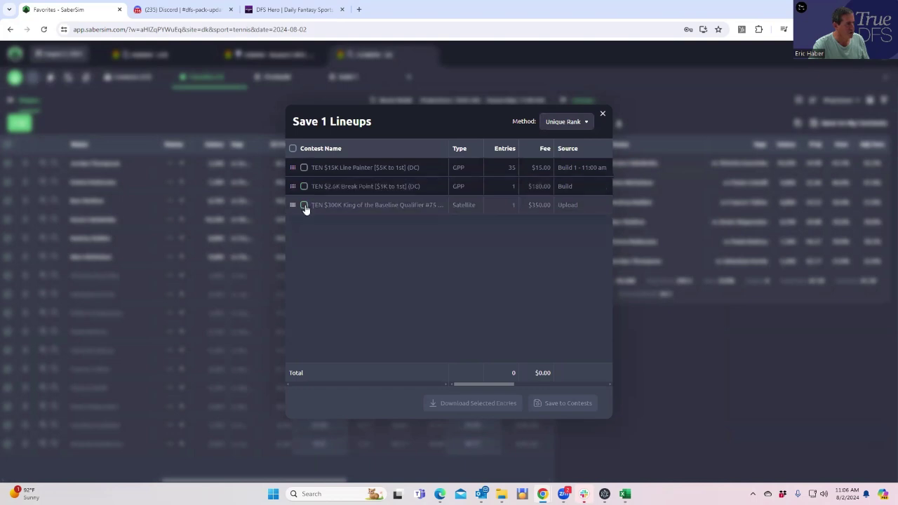
pyautogui.click(305, 206)
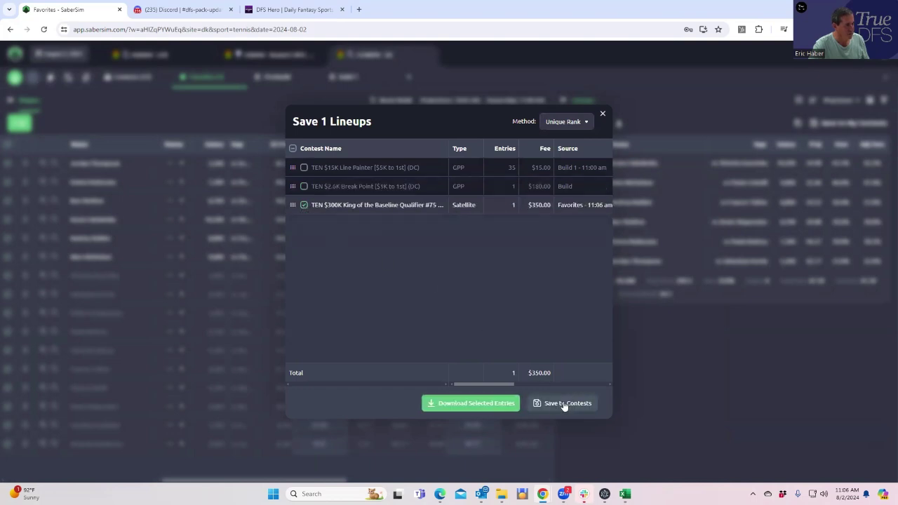
pyautogui.click(603, 114)
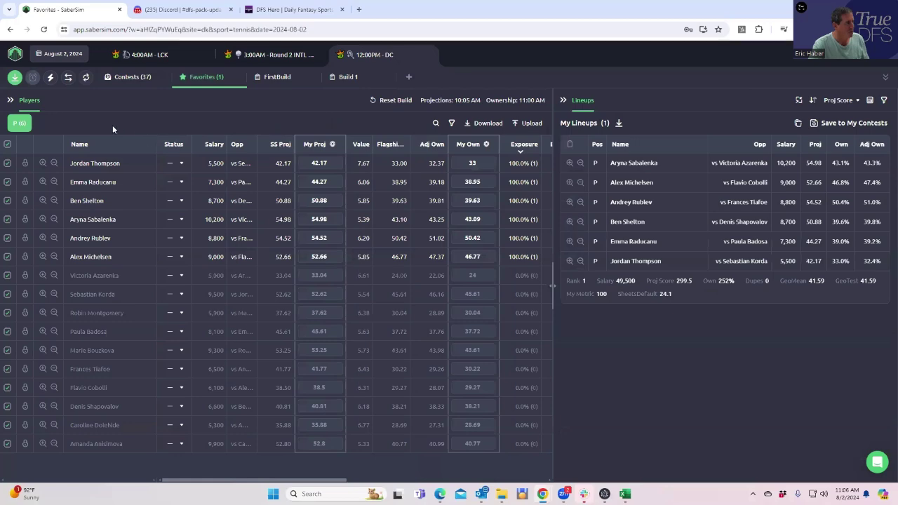
# Step: Export the contest entries and upload the entries_dk_tennis_2024-08-02_1200pm_dc file to DraftKings
pyautogui.click(14, 77)
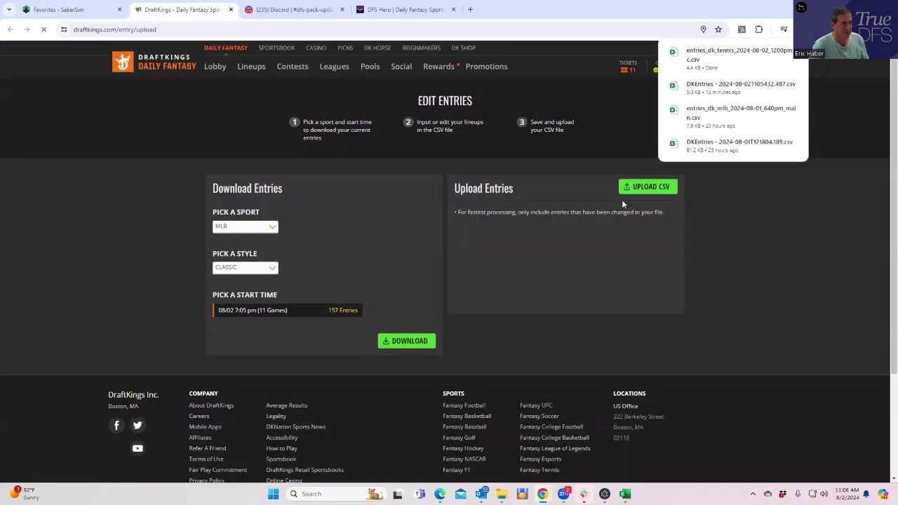
pyautogui.click(635, 187)
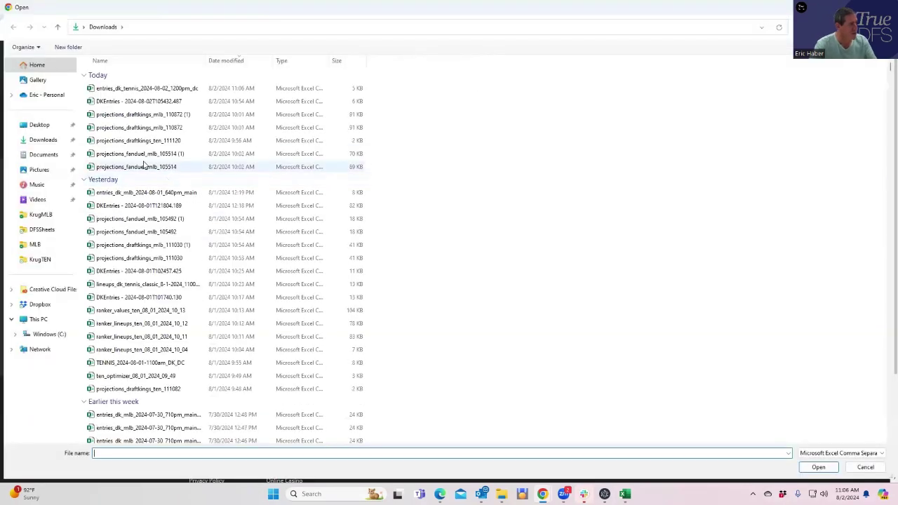
pyautogui.click(163, 88)
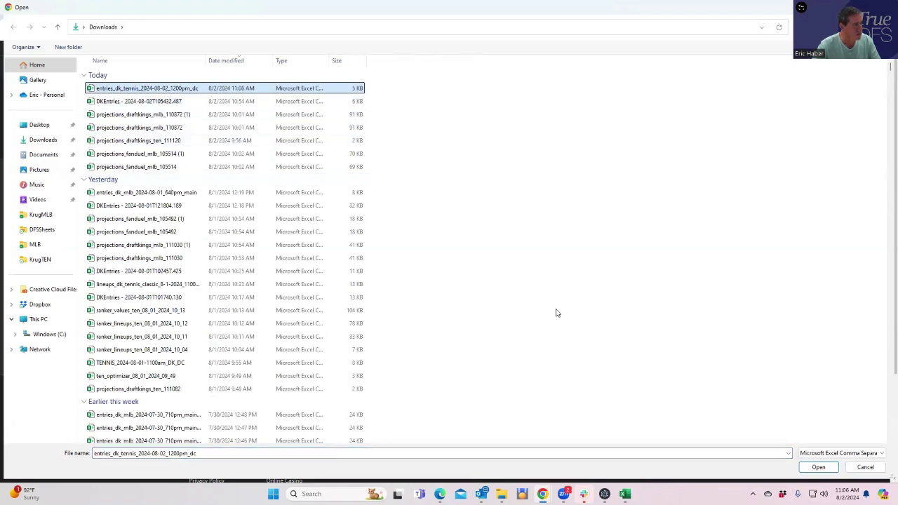
pyautogui.click(808, 468)
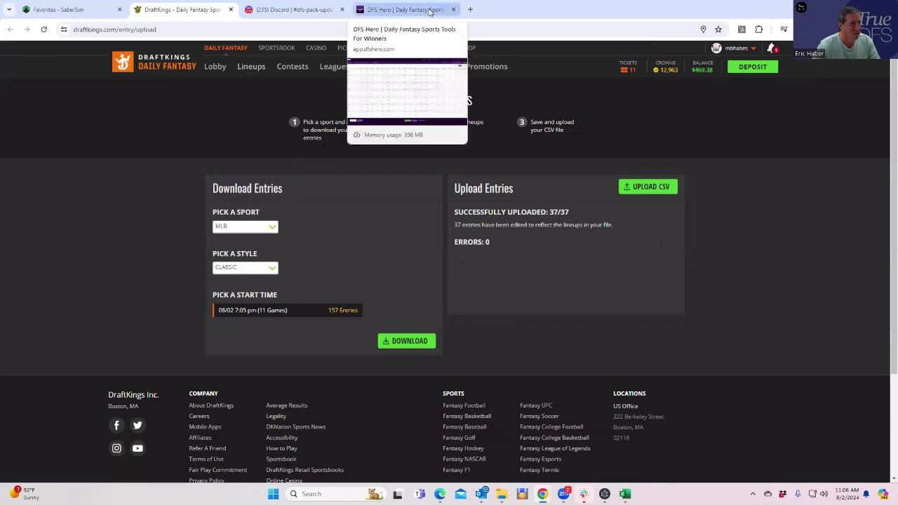
# Step: Switch to DFS Hero and reload the 12:00PM DC tennis lineup optimizer to refresh its data
pyautogui.click(429, 10)
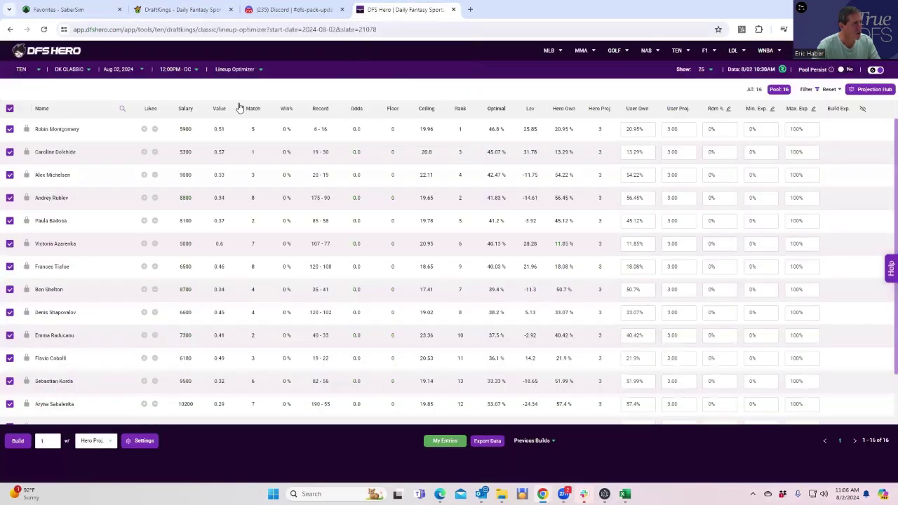
pyautogui.click(380, 36)
pyautogui.press('Return')
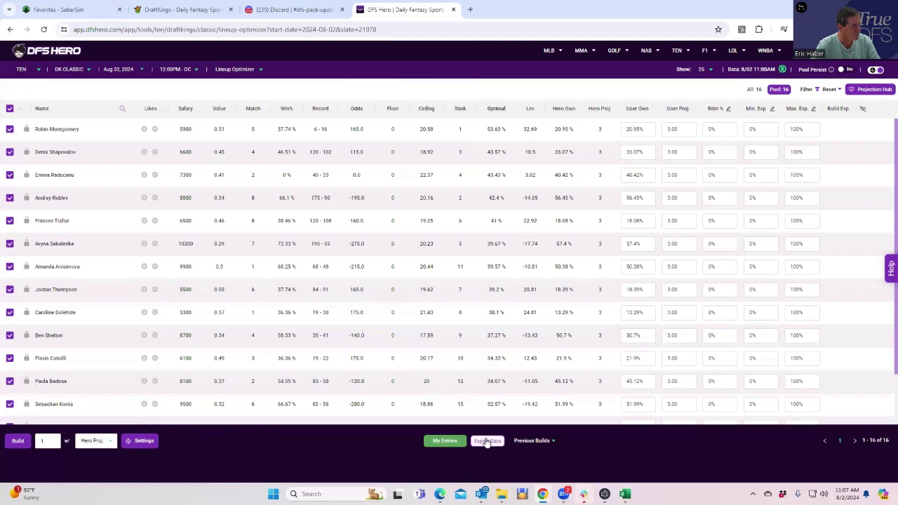
pyautogui.click(235, 72)
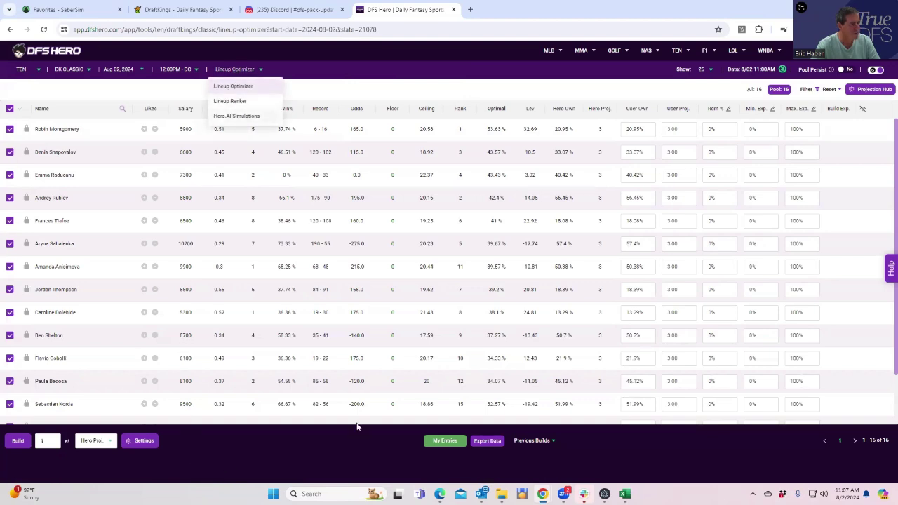
# Step: Upload the TENDK_Sim file from the KrugTEN folder to the Projection Hub
pyautogui.click(860, 91)
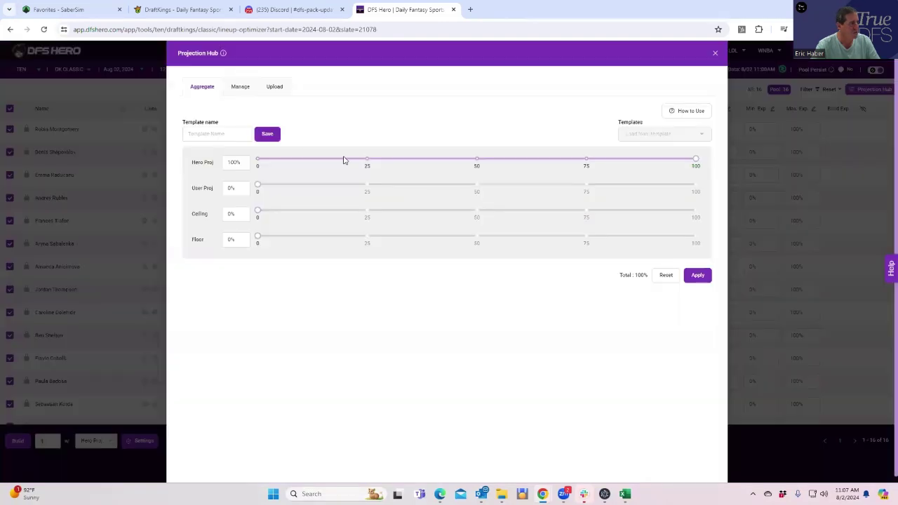
pyautogui.click(273, 89)
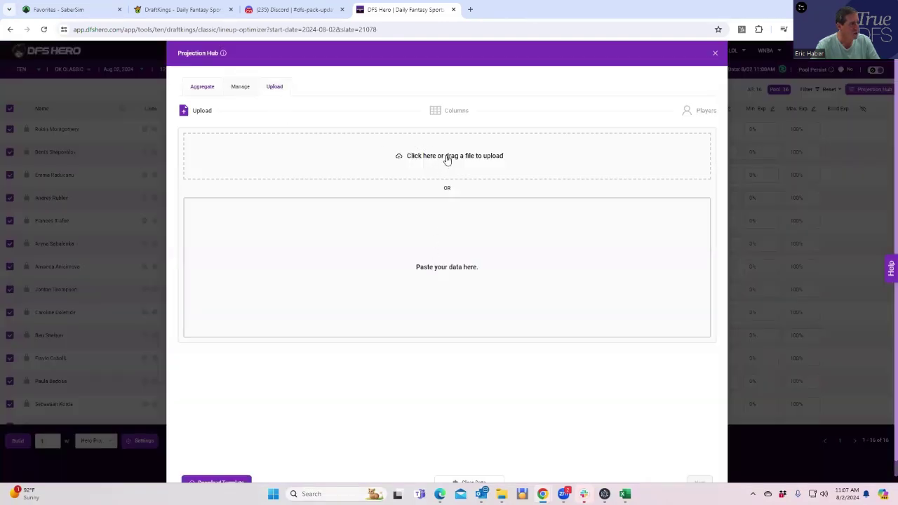
pyautogui.click(395, 164)
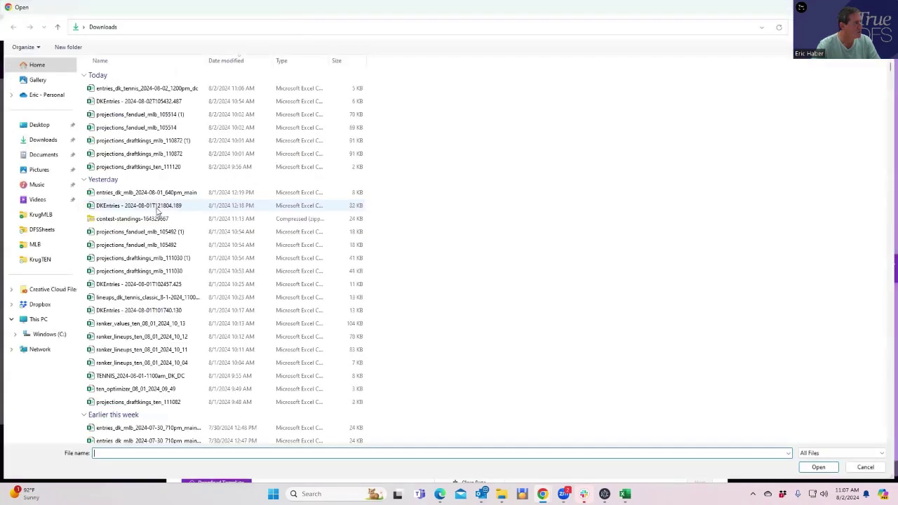
pyautogui.click(50, 260)
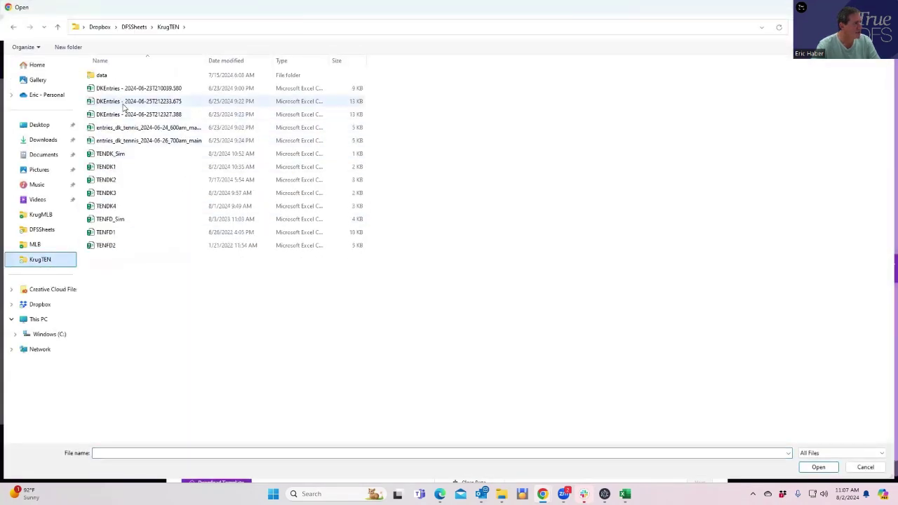
pyautogui.click(124, 154)
pyautogui.click(822, 473)
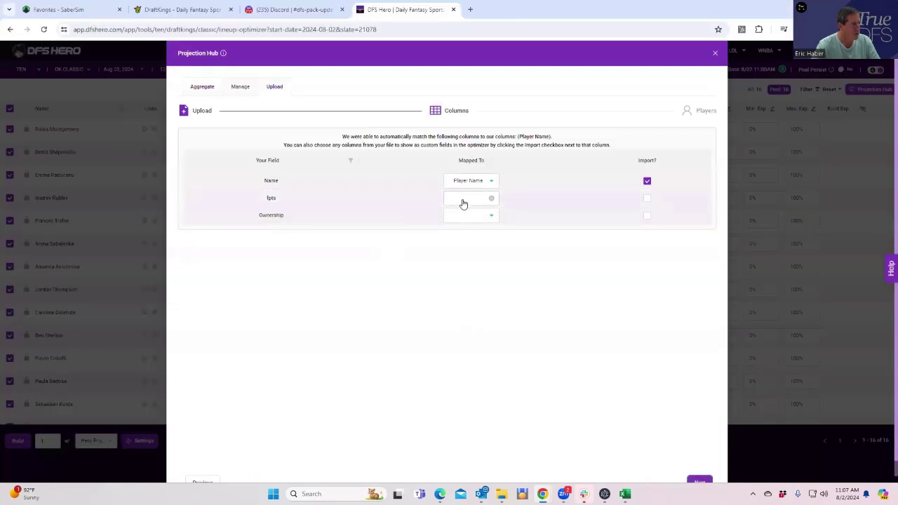
pyautogui.click(458, 200)
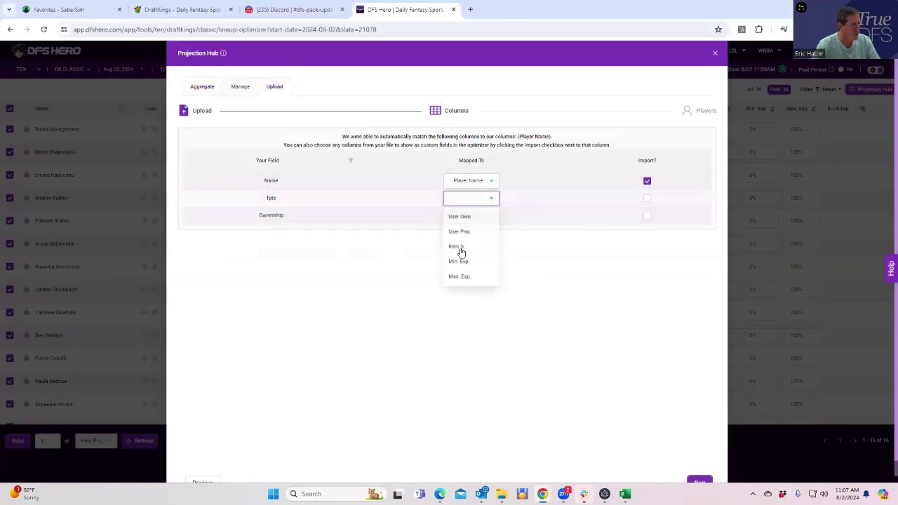
pyautogui.click(460, 218)
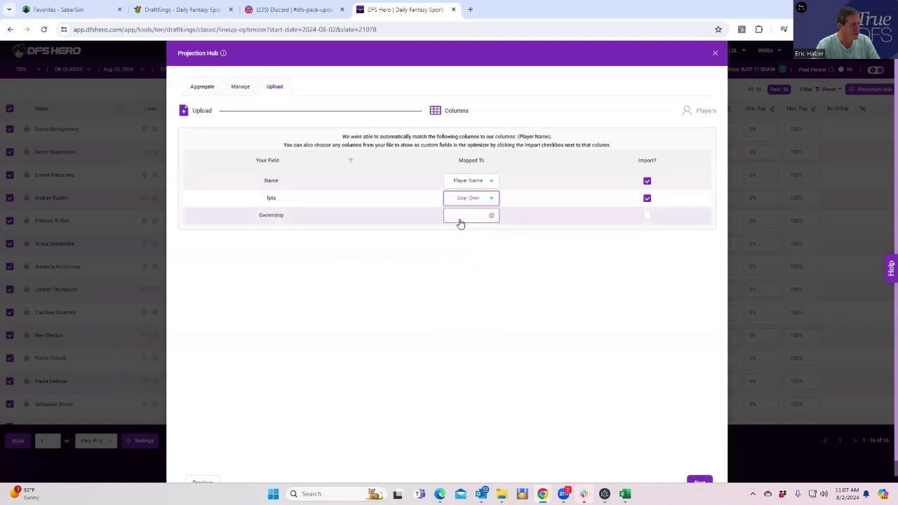
pyautogui.click(452, 219)
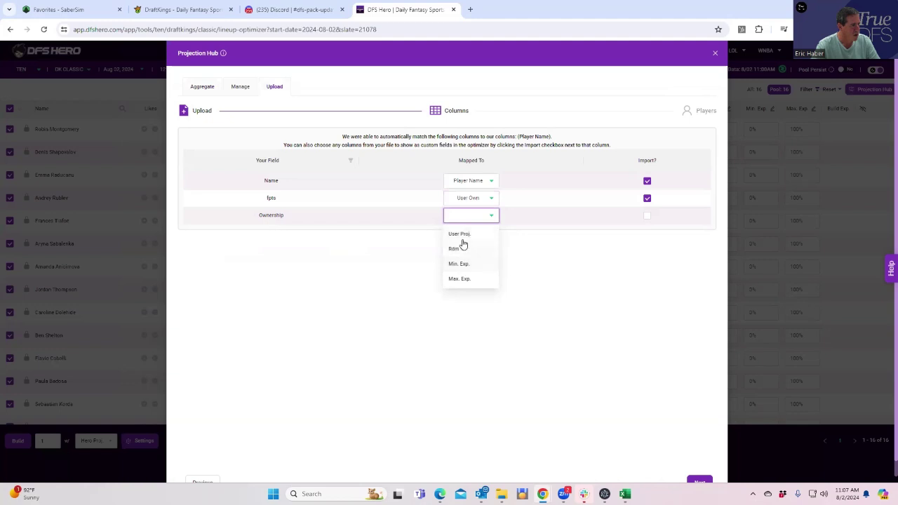
pyautogui.click(461, 235)
# Step: Map the fpts field to User Proj. and the Ownership field to User Own, and continue to player matching
pyautogui.click(473, 198)
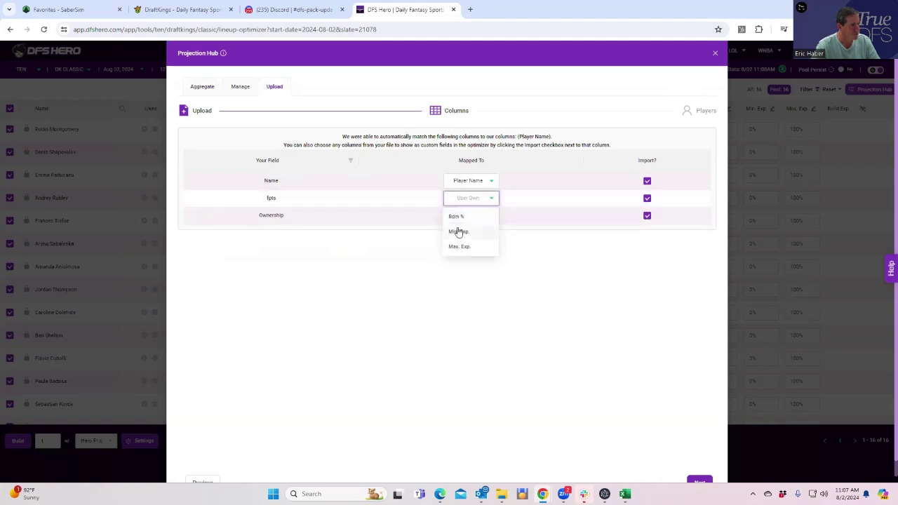
pyautogui.click(453, 199)
pyautogui.click(456, 200)
pyautogui.click(490, 200)
pyautogui.click(492, 202)
pyautogui.click(472, 199)
pyautogui.click(477, 209)
pyautogui.click(491, 216)
pyautogui.click(480, 202)
pyautogui.click(461, 231)
pyautogui.click(470, 218)
pyautogui.click(463, 238)
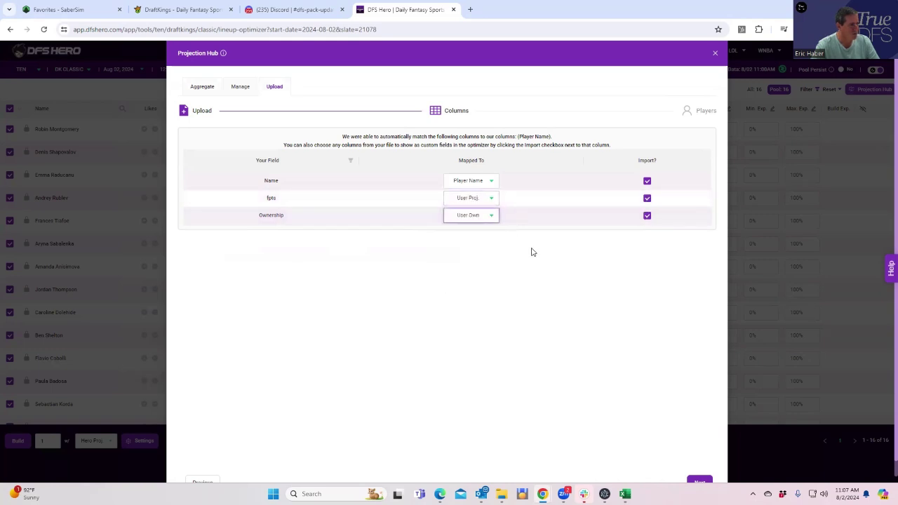
pyautogui.scroll(-1, 561, 330)
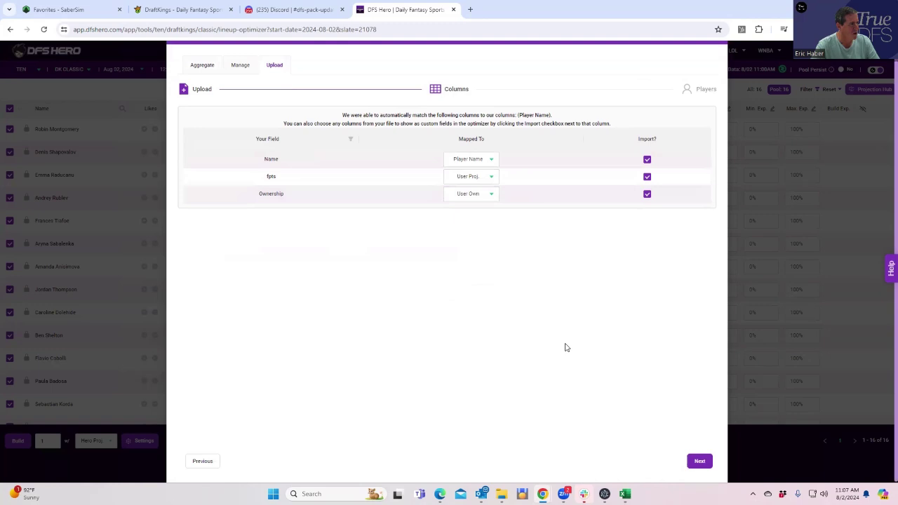
pyautogui.click(700, 460)
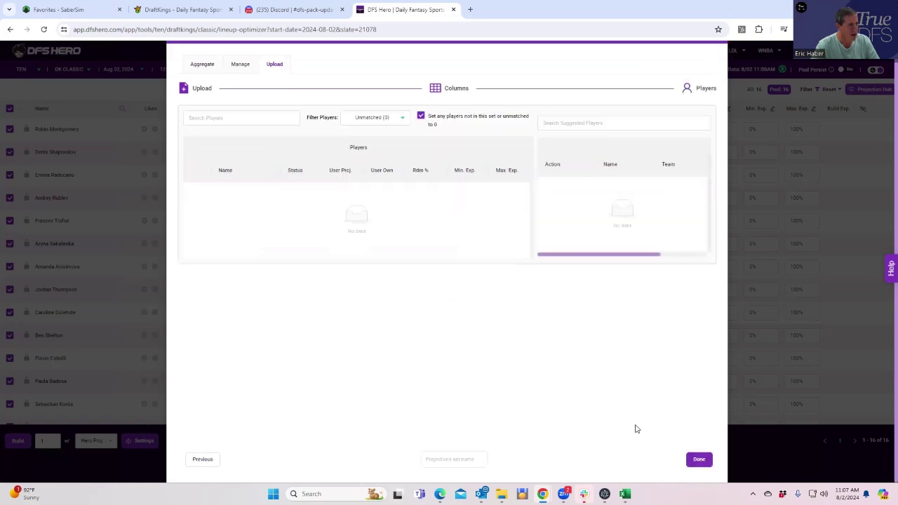
# Step: Set the projection aggregate to 100% User Proj and 0% Hero Proj, and apply it
pyautogui.click(241, 68)
pyautogui.click(203, 81)
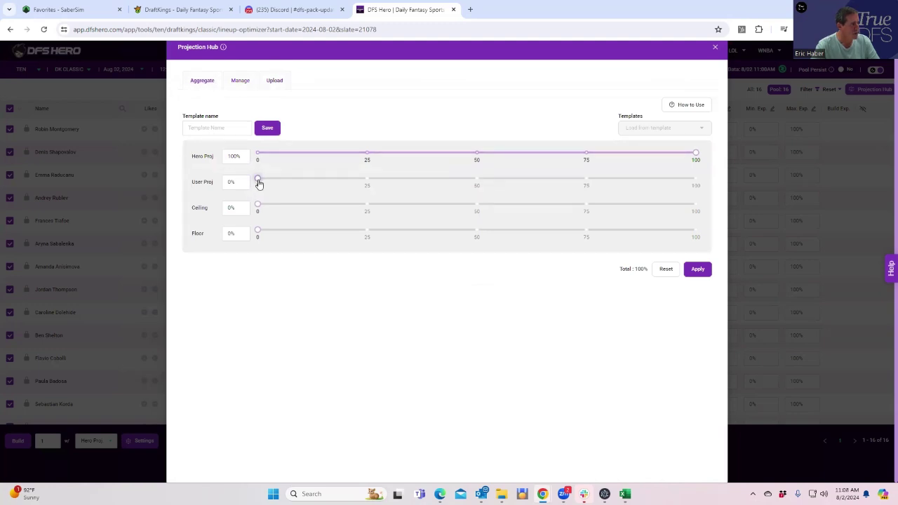
pyautogui.click(695, 184)
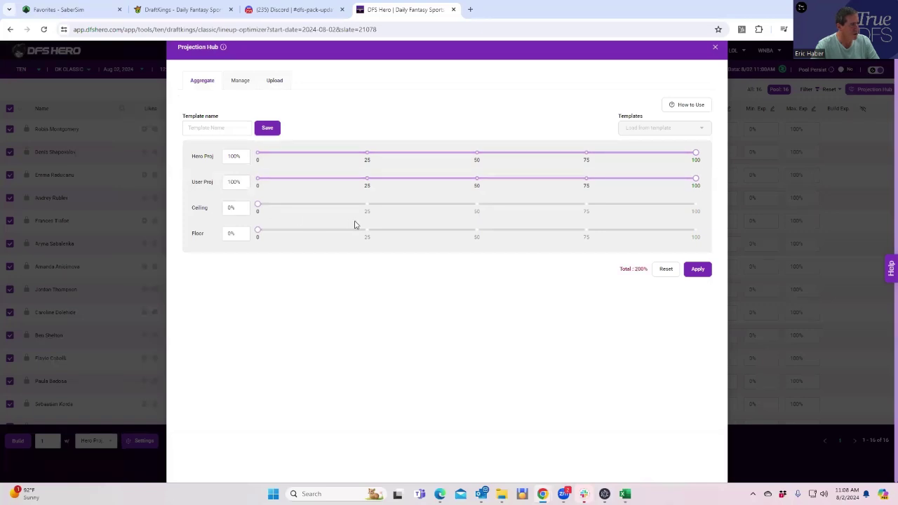
pyautogui.click(259, 155)
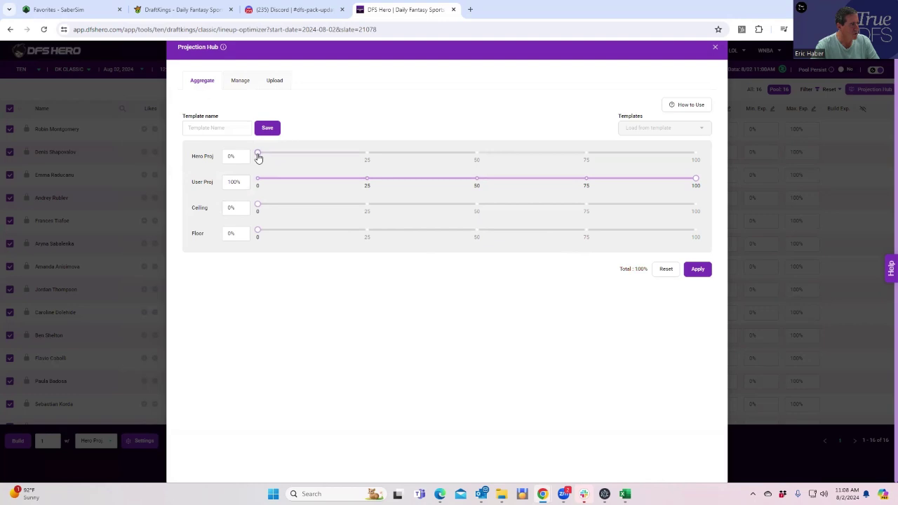
pyautogui.click(241, 81)
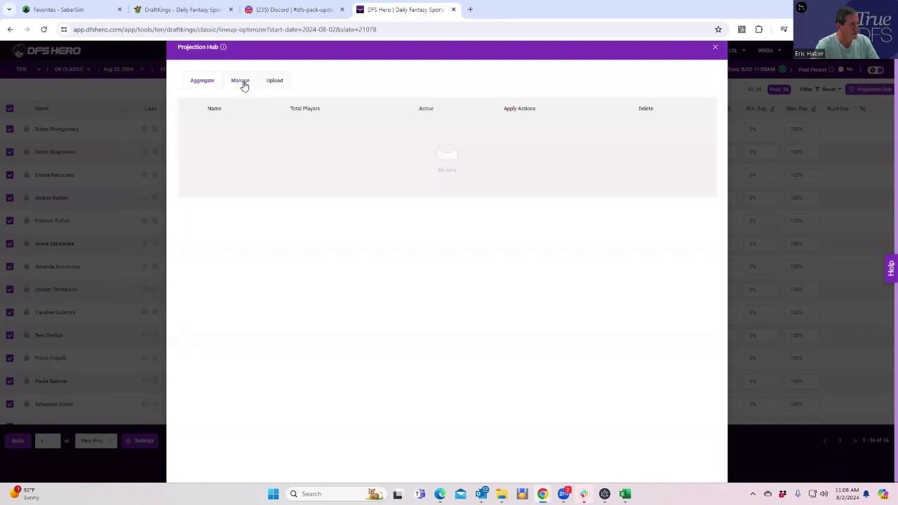
pyautogui.click(280, 83)
pyautogui.click(202, 83)
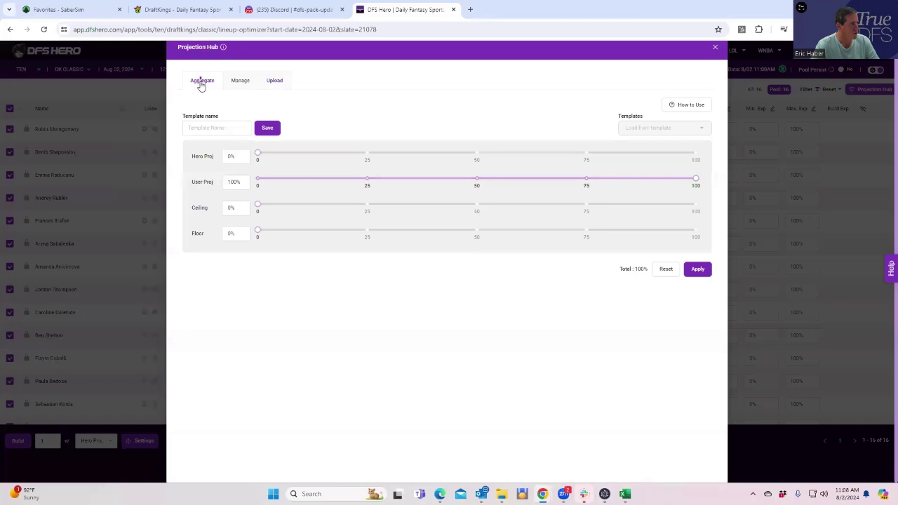
pyautogui.click(698, 270)
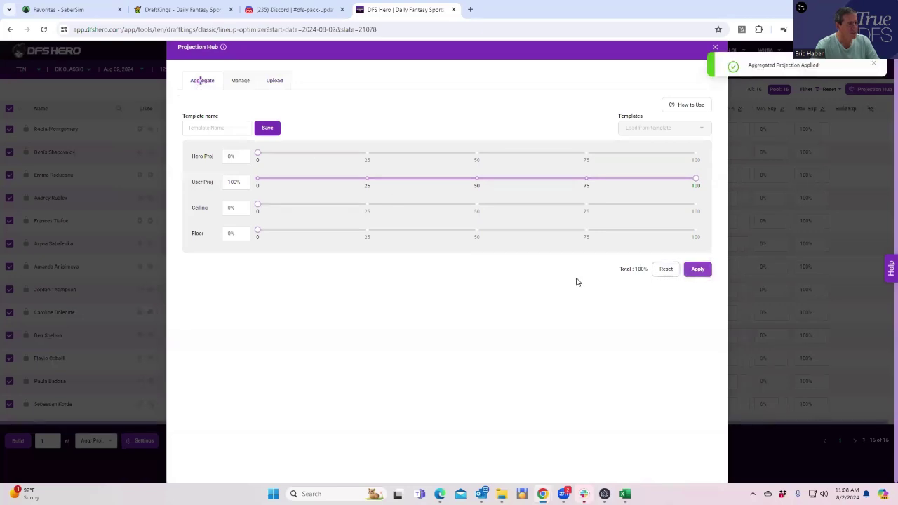
# Step: Return to the pending projection upload, name the set test33737, and complete the import
pyautogui.click(244, 82)
pyautogui.click(274, 83)
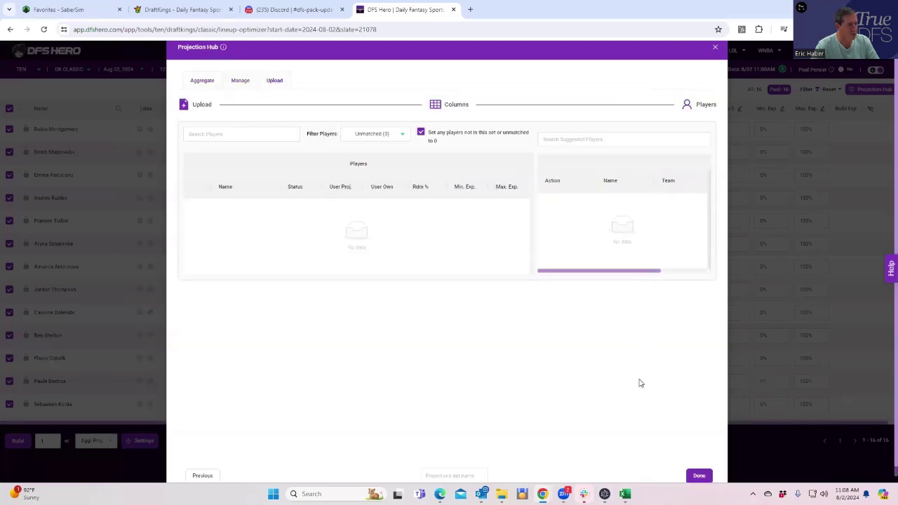
pyautogui.scroll(-1, 638, 380)
pyautogui.click(698, 461)
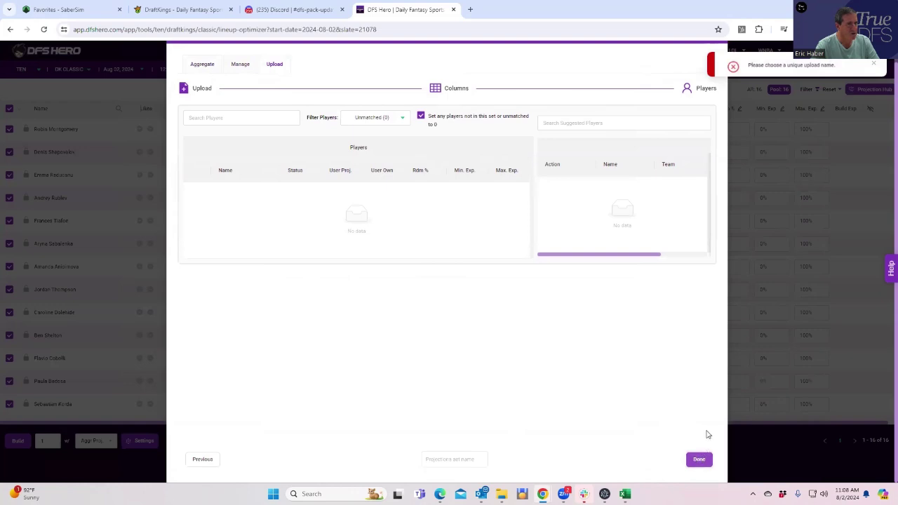
pyautogui.click(449, 459)
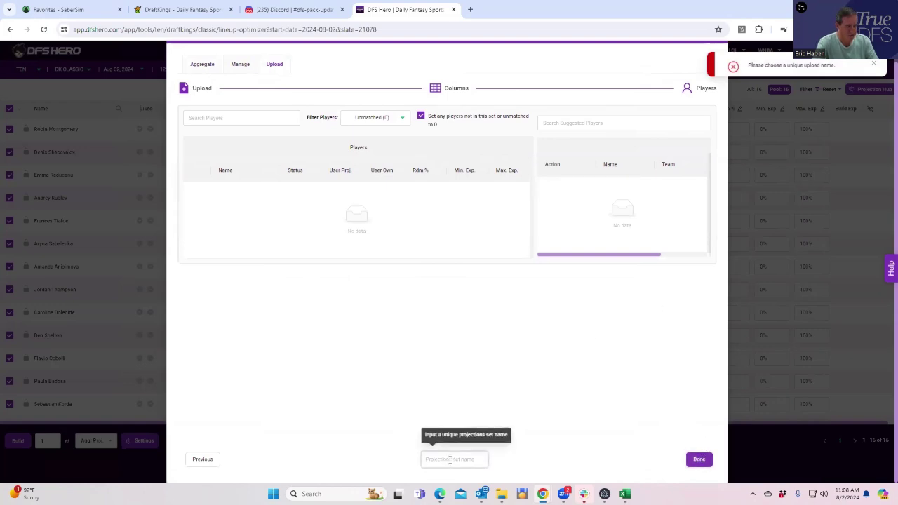
pyautogui.write('test33737')
pyautogui.click(698, 459)
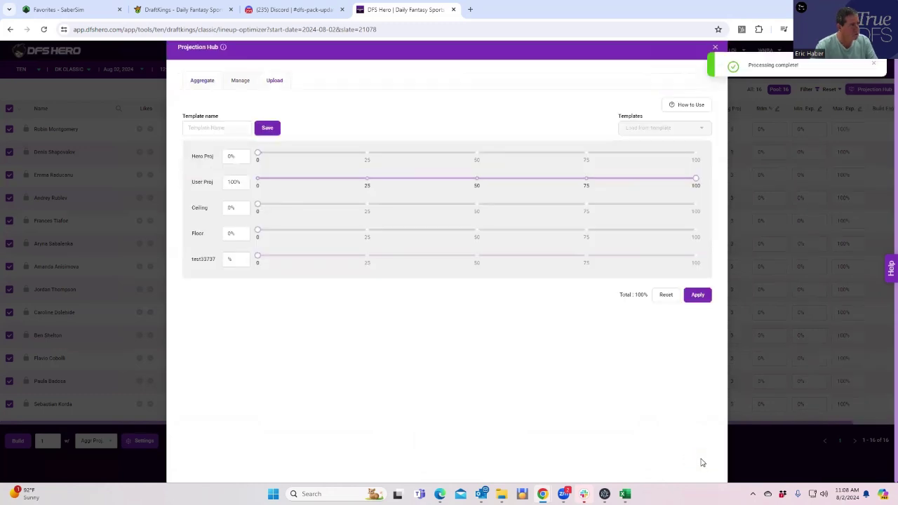
# Step: Apply the test33737 set's ownership to the player pool, close the Projection Hub and check the User Own column
pyautogui.click(240, 82)
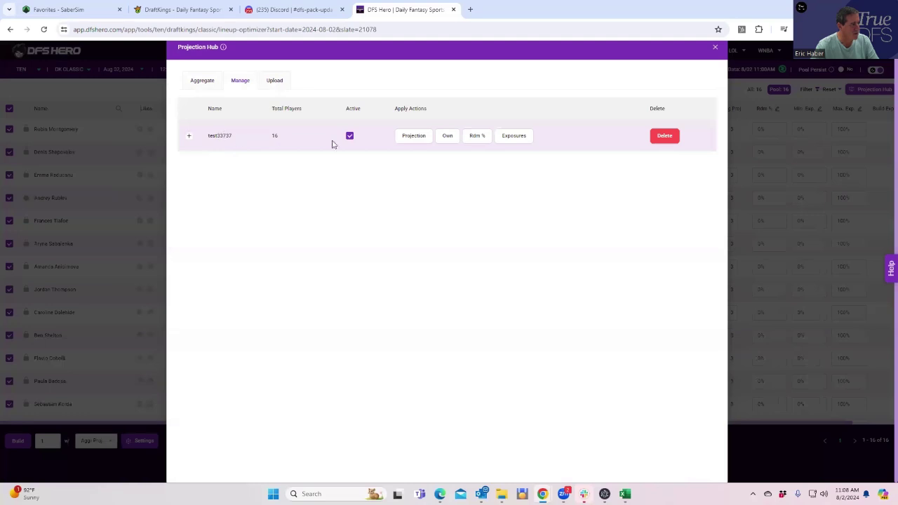
pyautogui.click(450, 136)
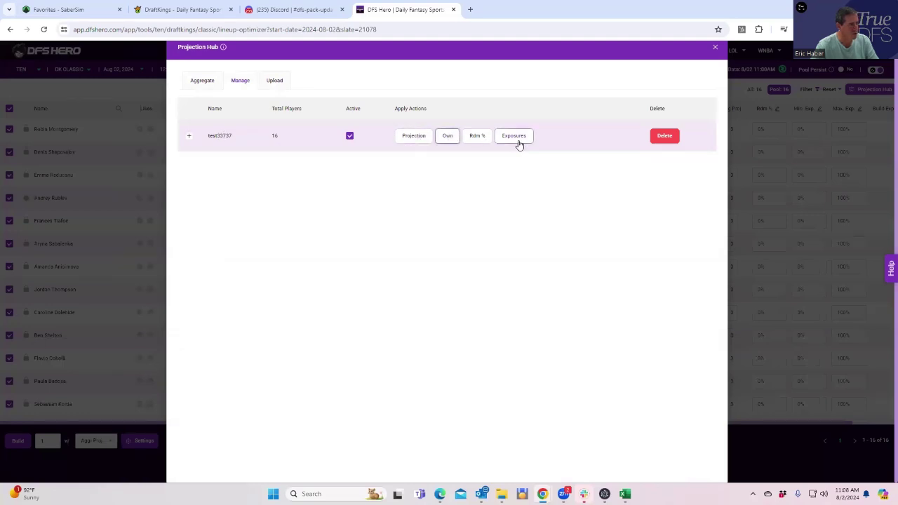
pyautogui.click(485, 138)
pyautogui.click(515, 137)
pyautogui.click(507, 82)
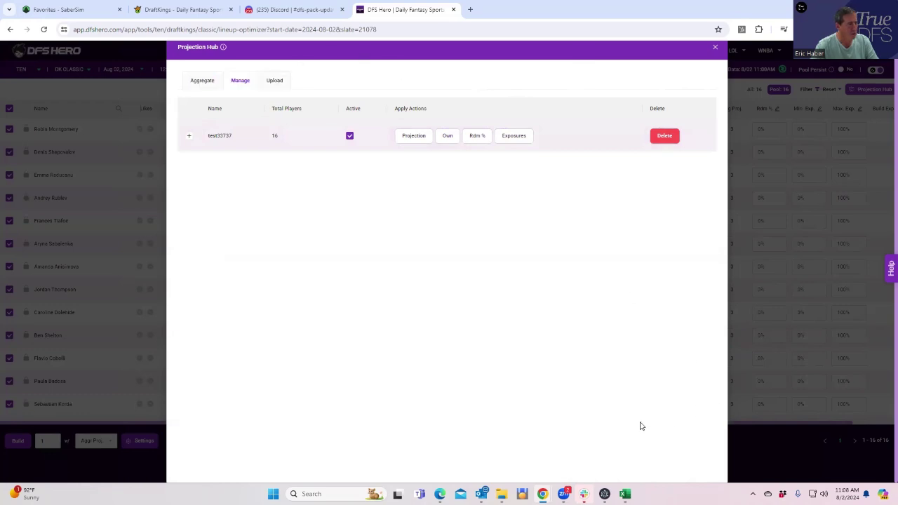
pyautogui.click(716, 55)
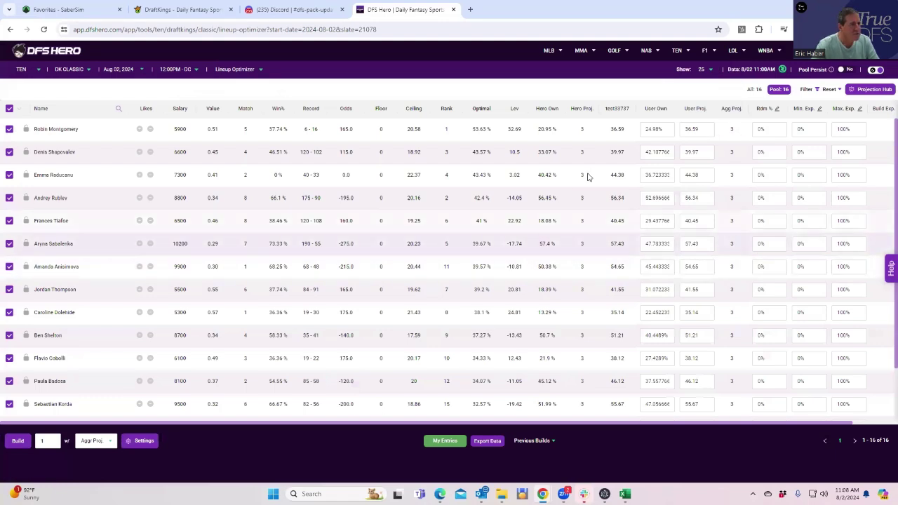
pyautogui.click(655, 129)
pyautogui.scroll(-1, 662, 250)
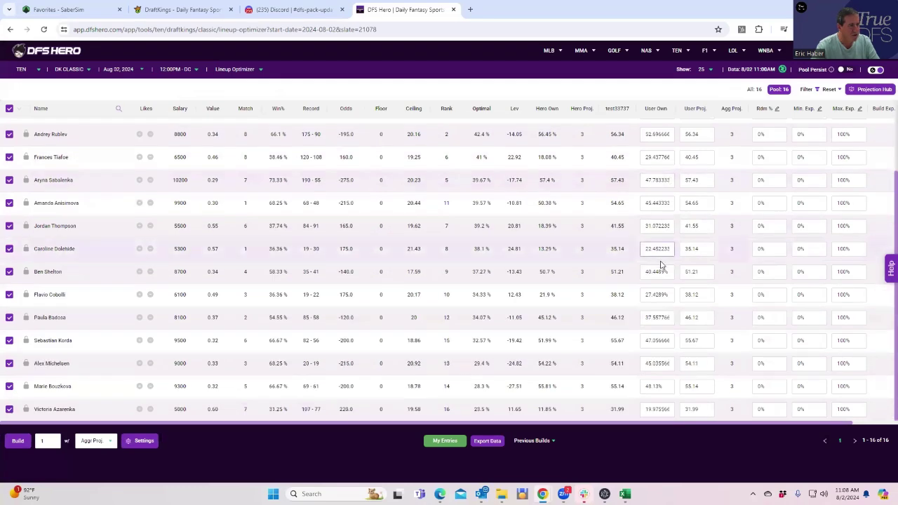
pyautogui.scroll(1, 661, 260)
pyautogui.scroll(-1, 660, 261)
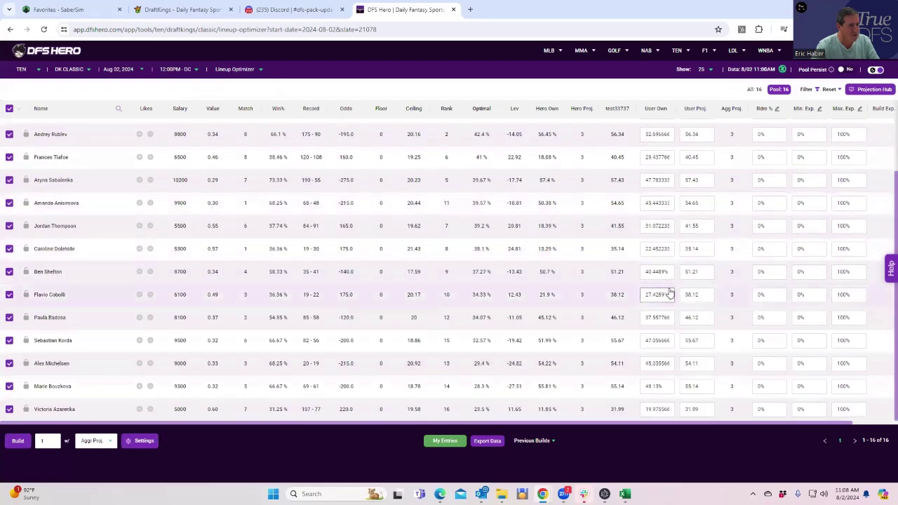
pyautogui.scroll(1, 668, 291)
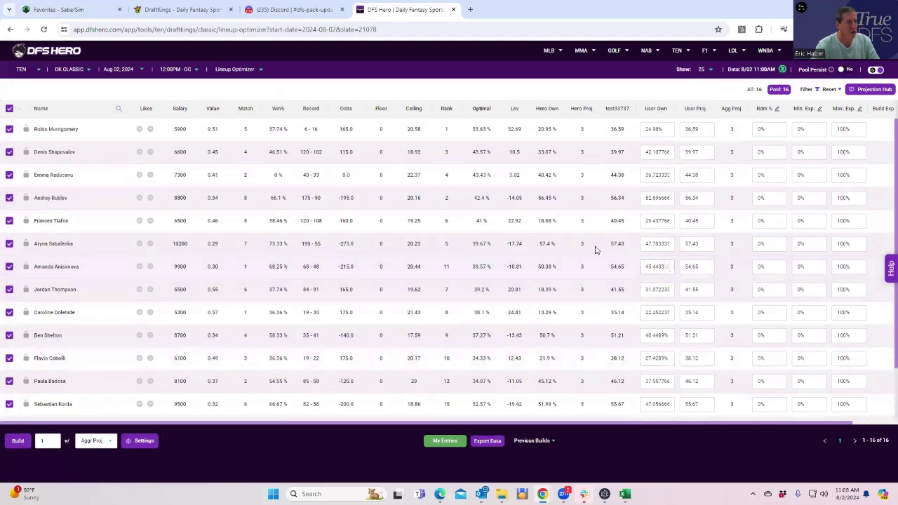
# Step: Build 500 lineups using User Proj. as the projection source
pyautogui.doubleClick(43, 441)
pyautogui.write('5')
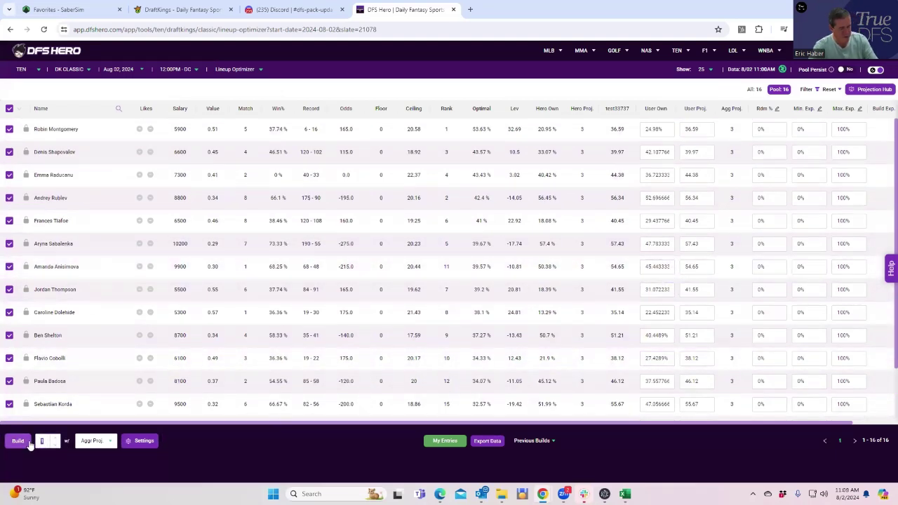
pyautogui.write('00')
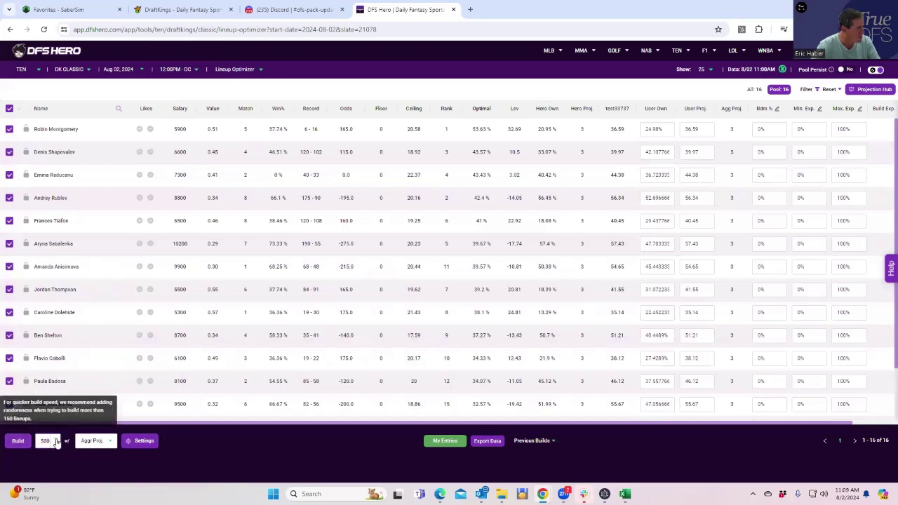
pyautogui.click(96, 443)
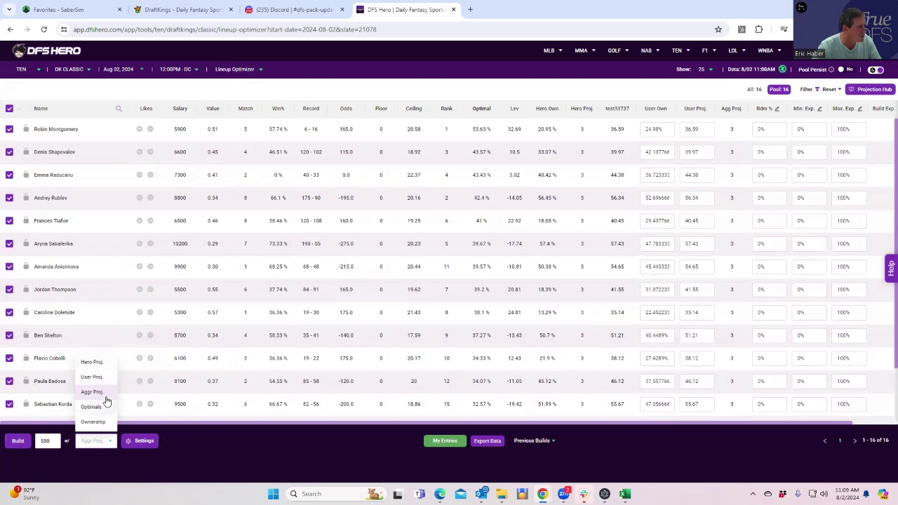
pyautogui.click(91, 377)
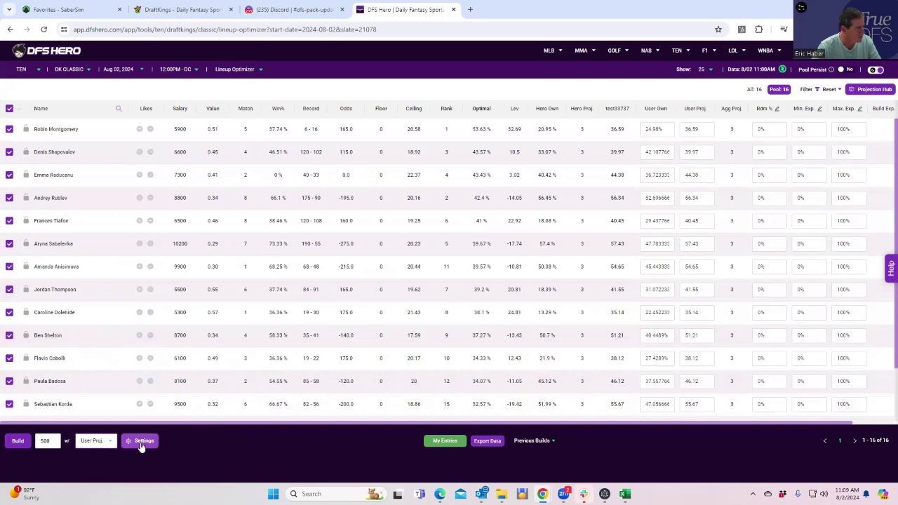
pyautogui.click(16, 442)
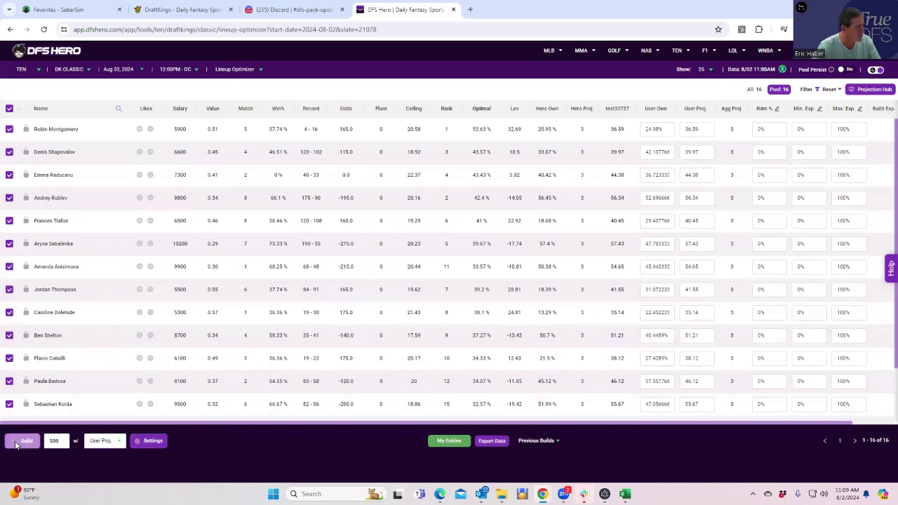
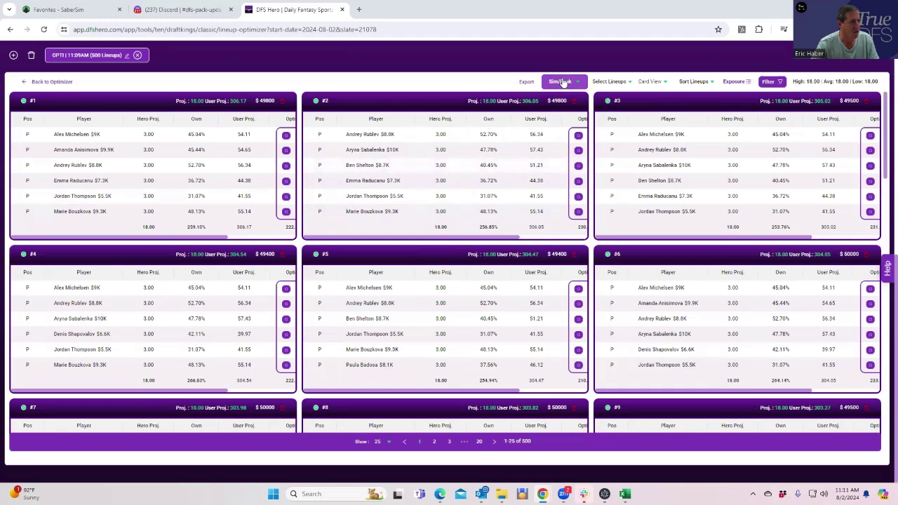
# Step: Rank the 500 built lineups with custom Contest Simulator settings, using an entry limit of 35 and a contest size of 1150
pyautogui.click(561, 82)
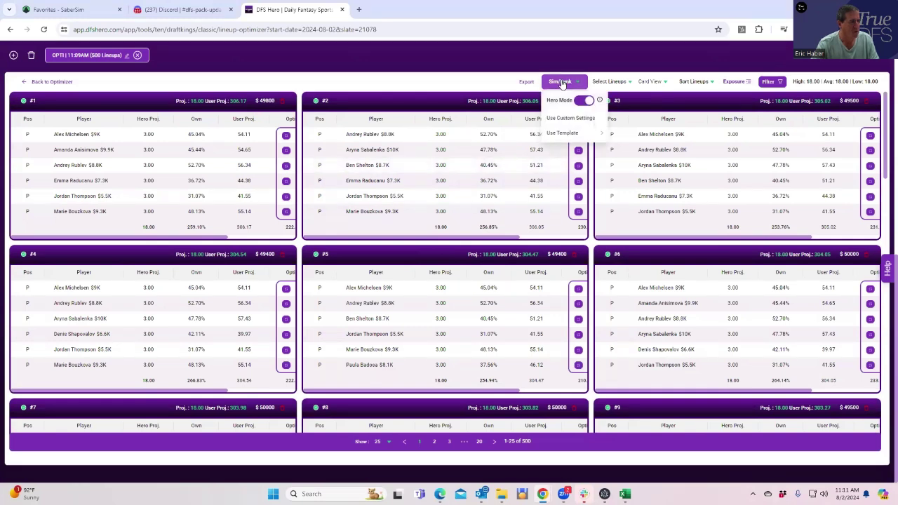
pyautogui.click(579, 101)
pyautogui.click(574, 118)
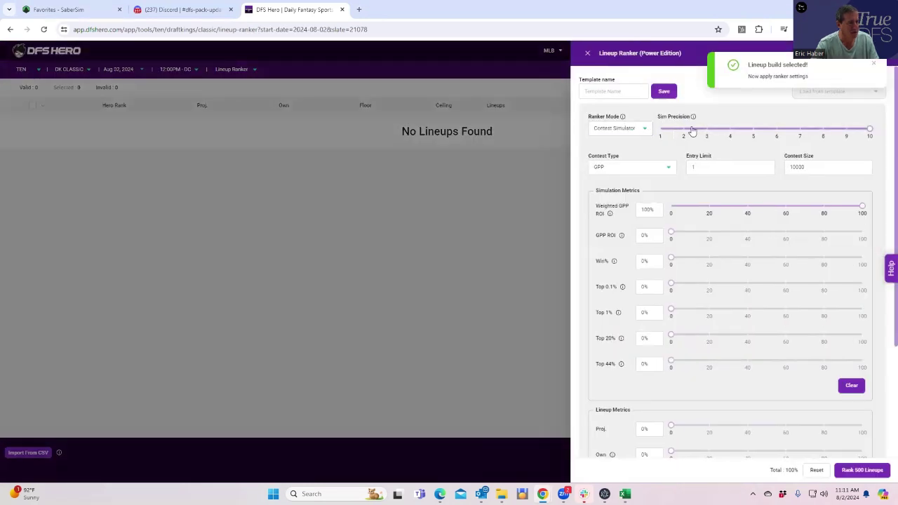
pyautogui.click(705, 168)
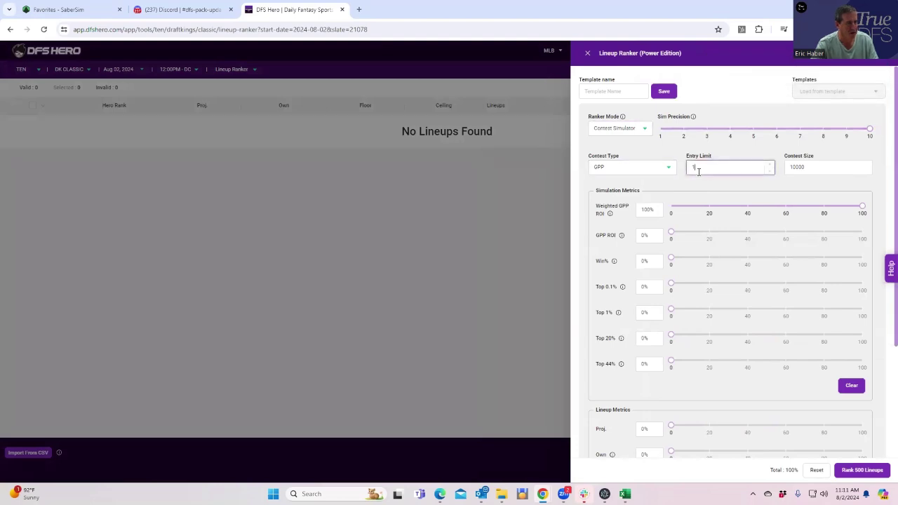
pyautogui.write('55')
pyautogui.click(812, 166)
pyautogui.moveTo(812, 166); pyautogui.dragTo(784, 171)
pyautogui.write('1150')
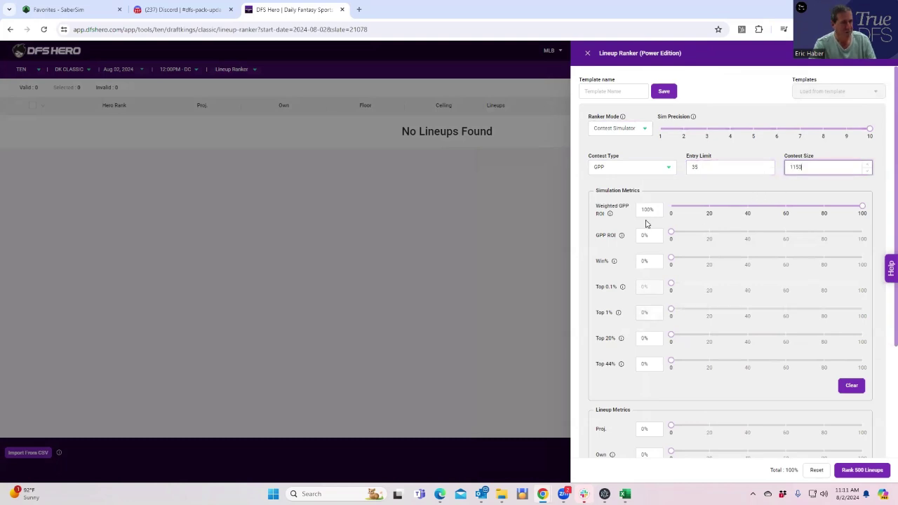
pyautogui.scroll(-2, 715, 256)
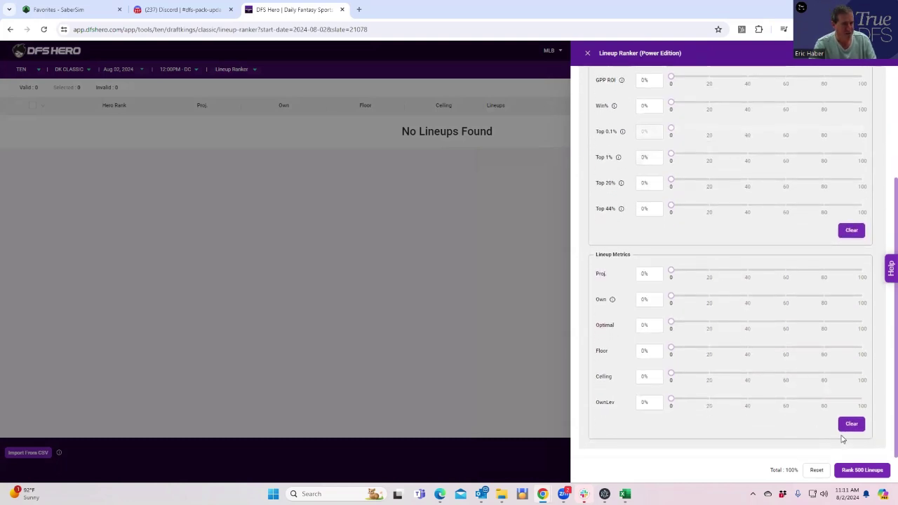
pyautogui.click(858, 475)
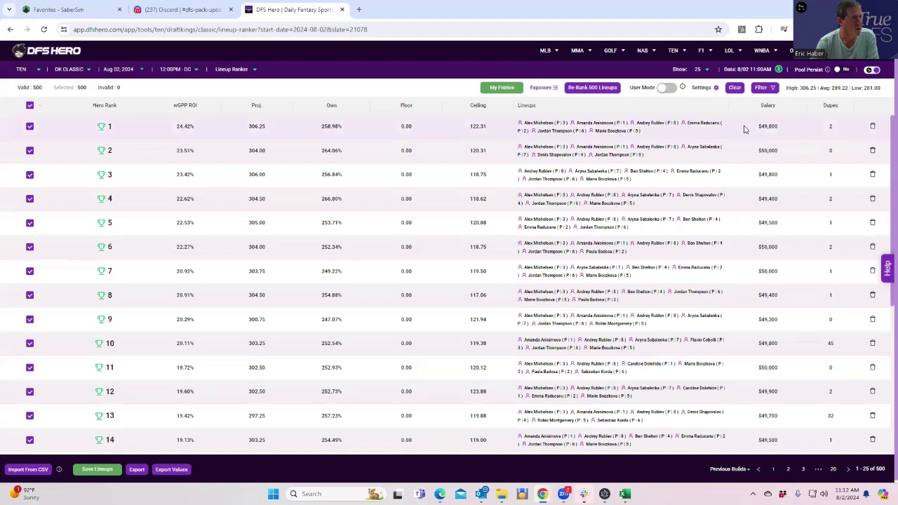
# Step: Sort the ranked lineups by Dupes from highest to lowest and export the ranker values
pyautogui.click(137, 470)
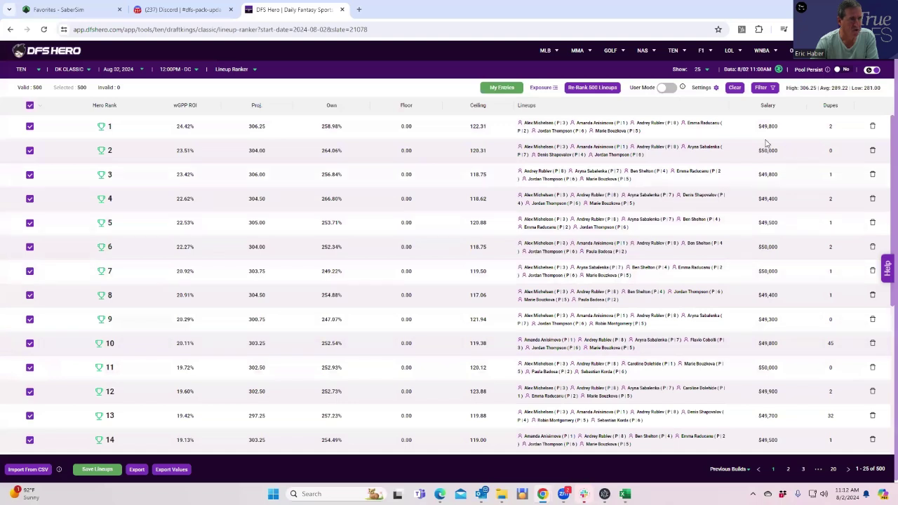
pyautogui.click(136, 470)
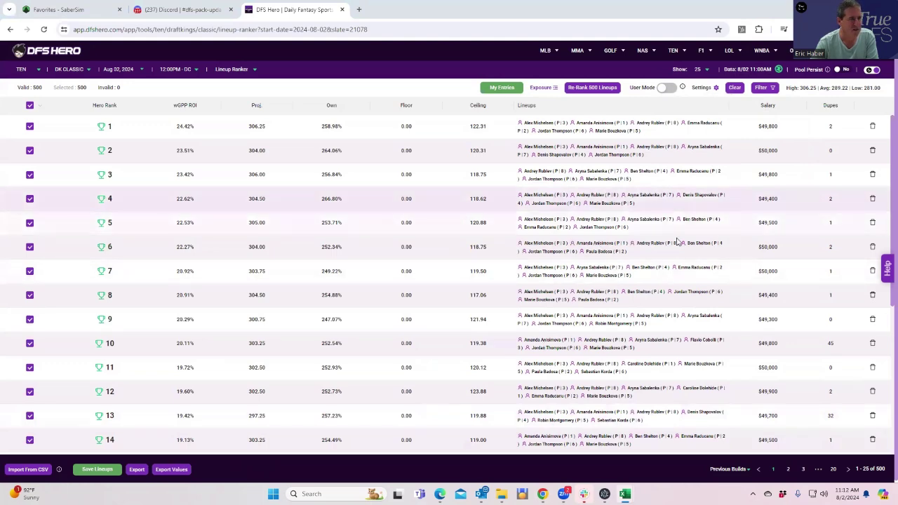
pyautogui.click(830, 106)
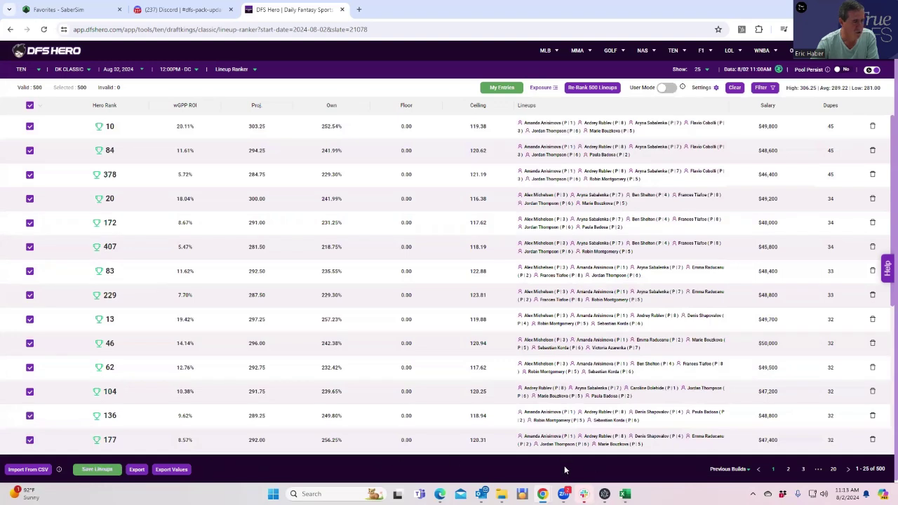
pyautogui.click(165, 472)
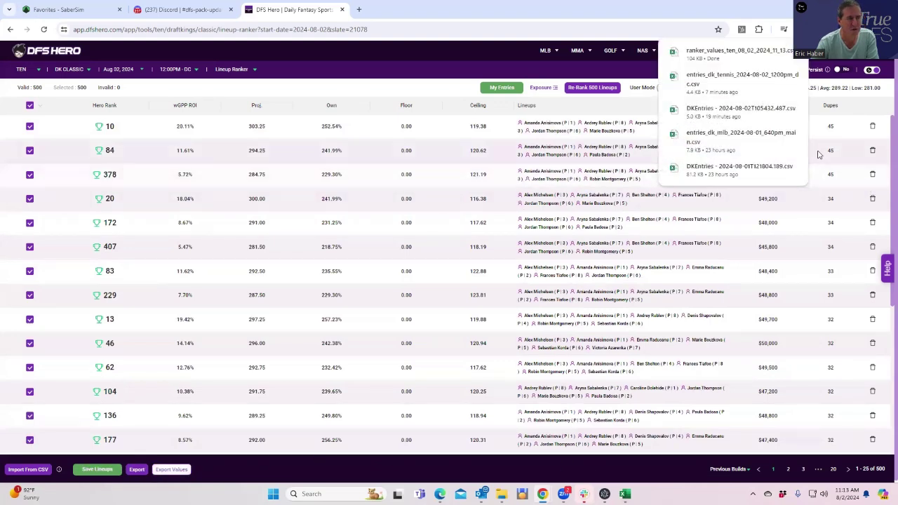
# Step: Open the downloaded ranker_values_ten file in Excel, maximize it and review the Dupe column
pyautogui.click(710, 56)
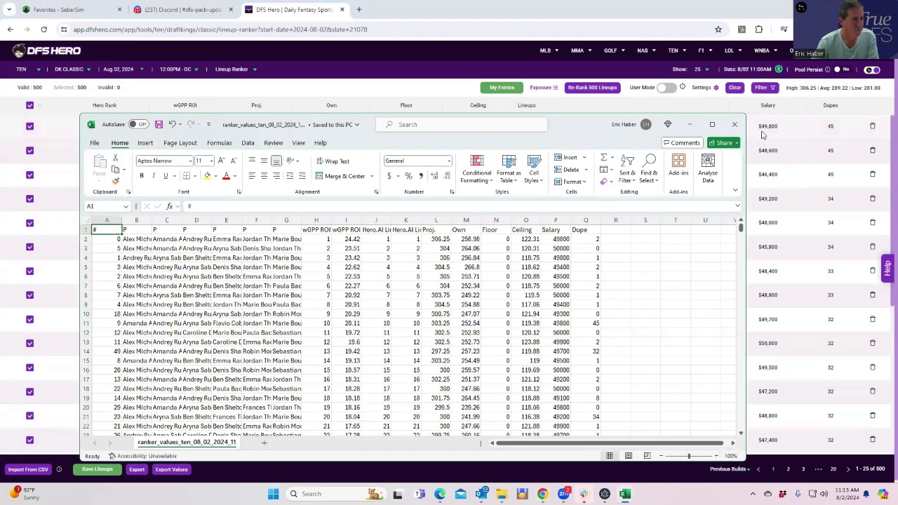
pyautogui.click(709, 124)
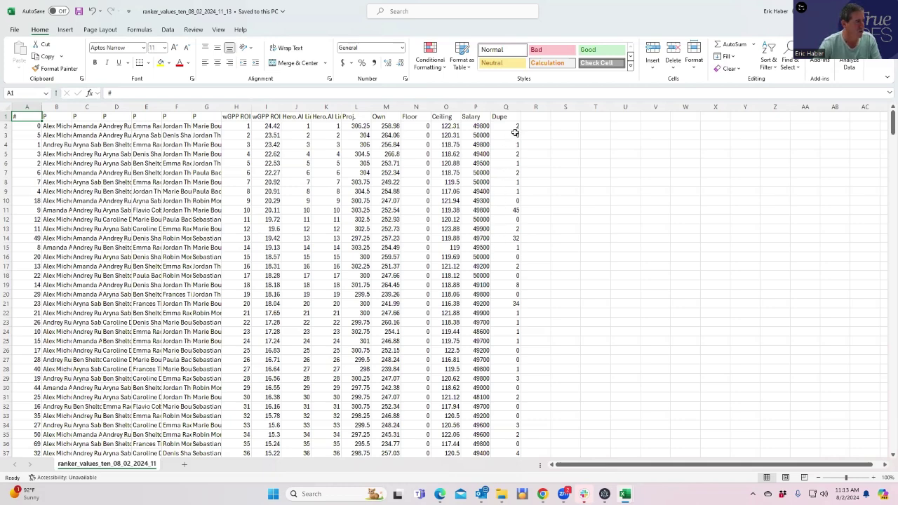
pyautogui.scroll(-10, 590, 287)
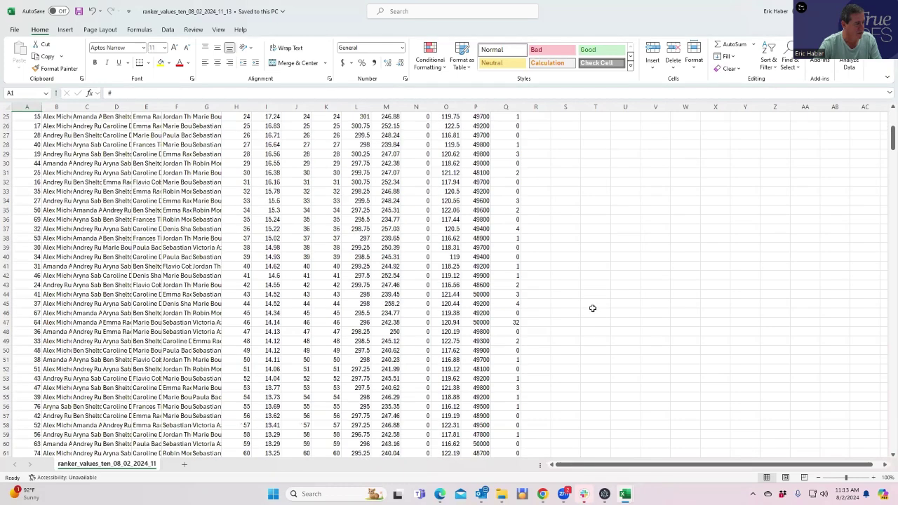
pyautogui.scroll(10, 587, 252)
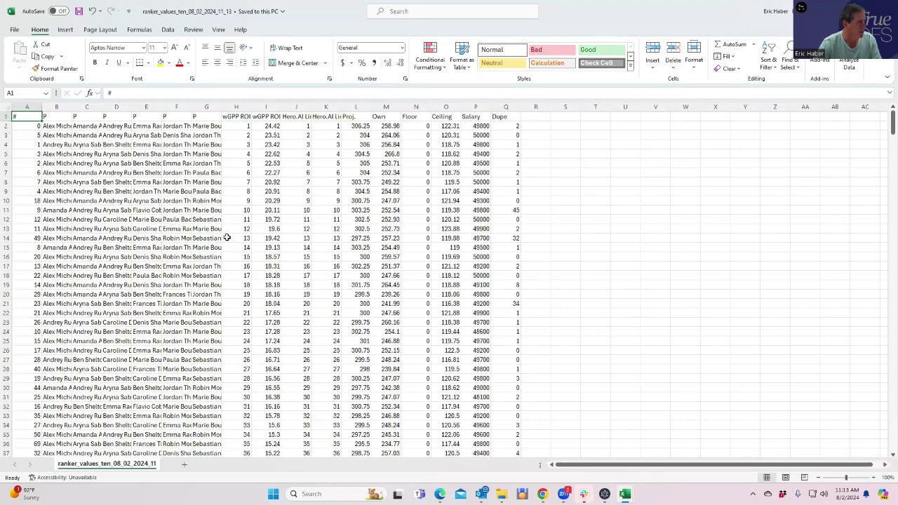
# Step: Delete the rows of the 10th- and 13th-ranked lineups, whose Dupe values are 45 and 32
pyautogui.click(6, 210)
pyautogui.rightClick(5, 210)
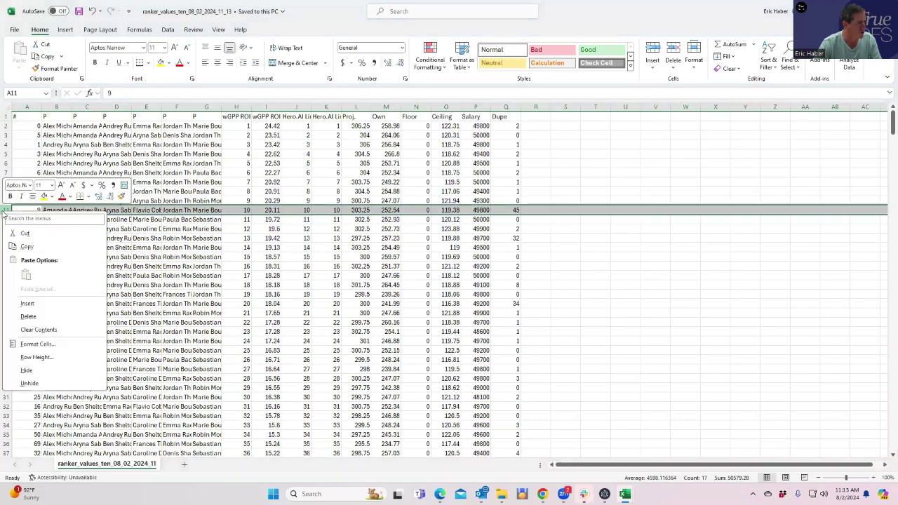
pyautogui.click(29, 316)
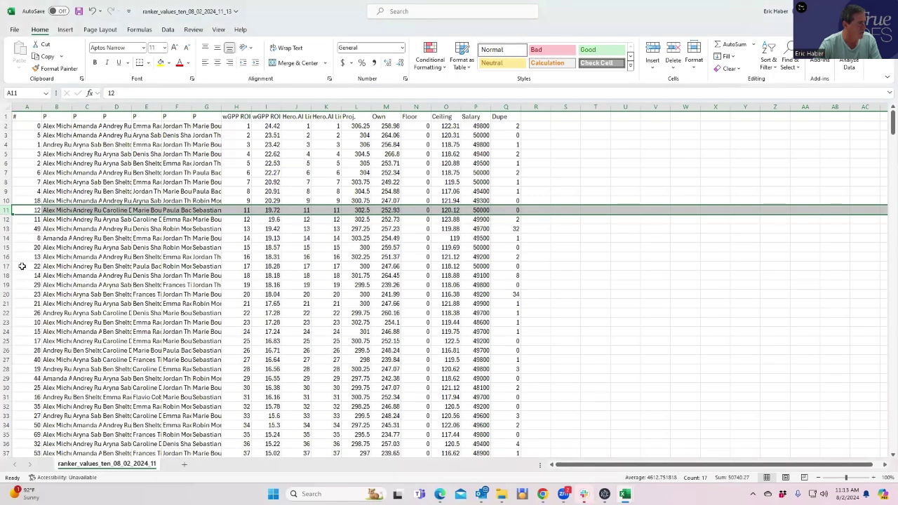
pyautogui.click(5, 228)
pyautogui.rightClick(6, 228)
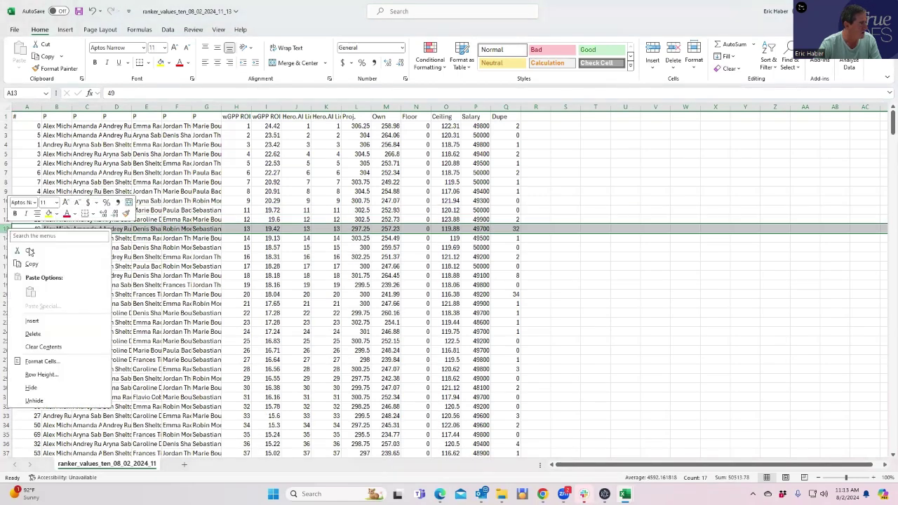
pyautogui.click(35, 330)
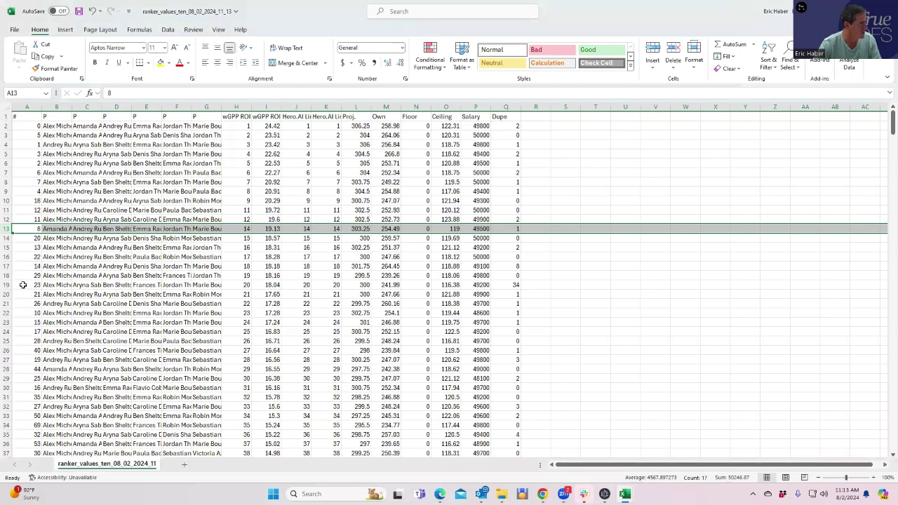
# Step: Delete the rows of the 20th- and 36th-ranked lineups, whose Dupe values are 34 and 4
pyautogui.click(7, 284)
pyautogui.rightClick(7, 284)
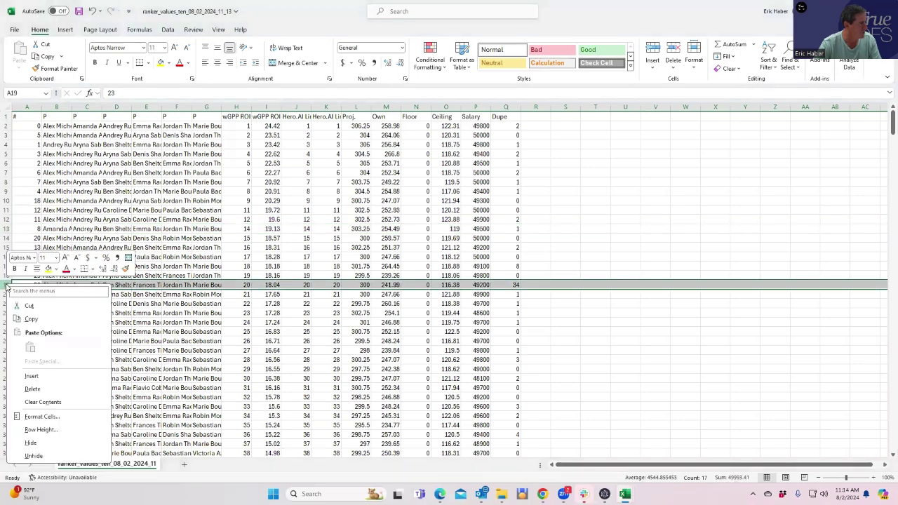
pyautogui.click(33, 389)
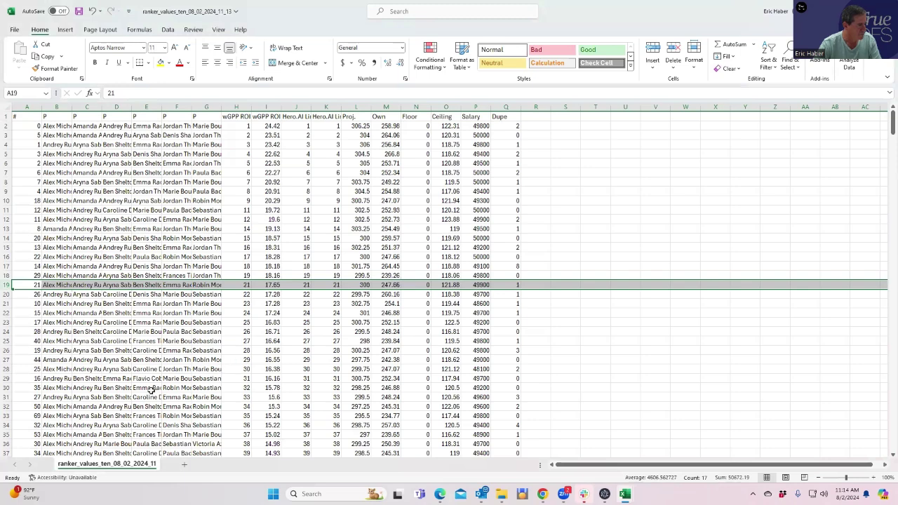
pyautogui.click(6, 425)
pyautogui.rightClick(6, 425)
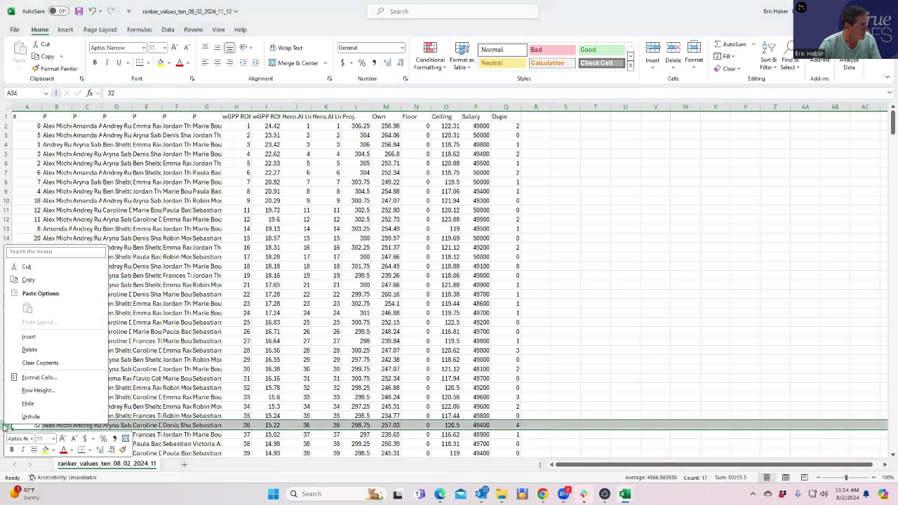
pyautogui.click(51, 352)
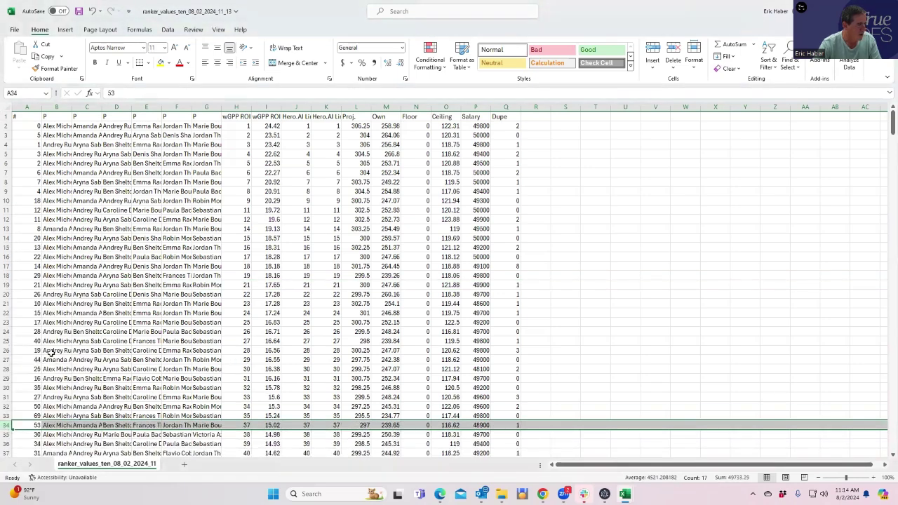
# Step: Delete the rows of the 28th- and 18th-ranked lineups, whose Dupe values are 3 and 8
pyautogui.click(5, 350)
pyautogui.rightClick(5, 350)
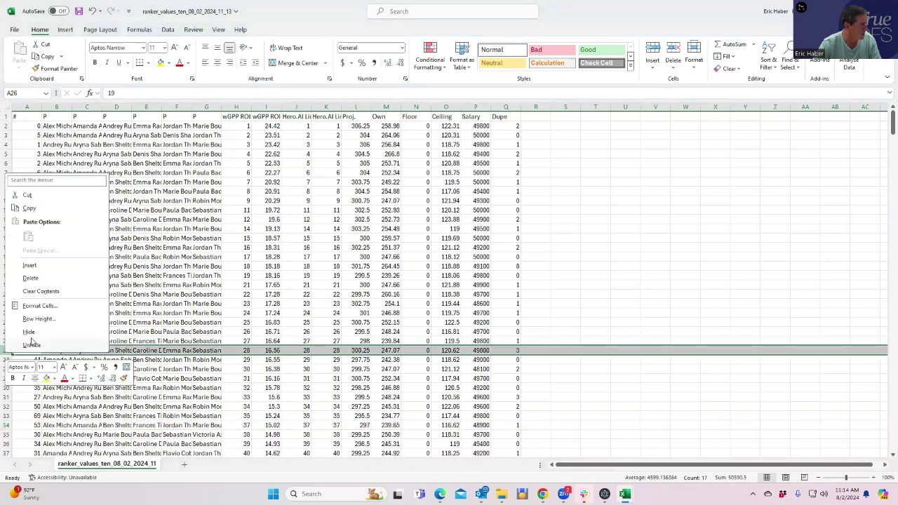
pyautogui.click(35, 277)
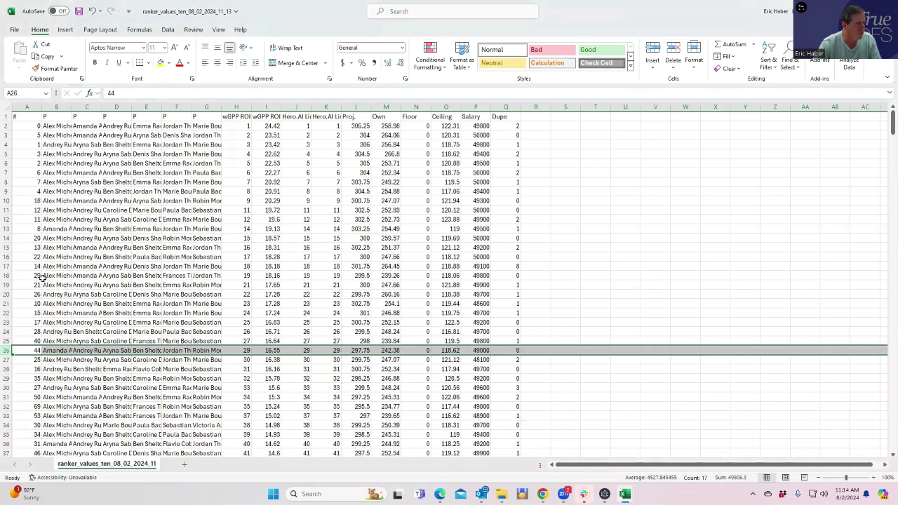
pyautogui.click(5, 267)
pyautogui.rightClick(5, 266)
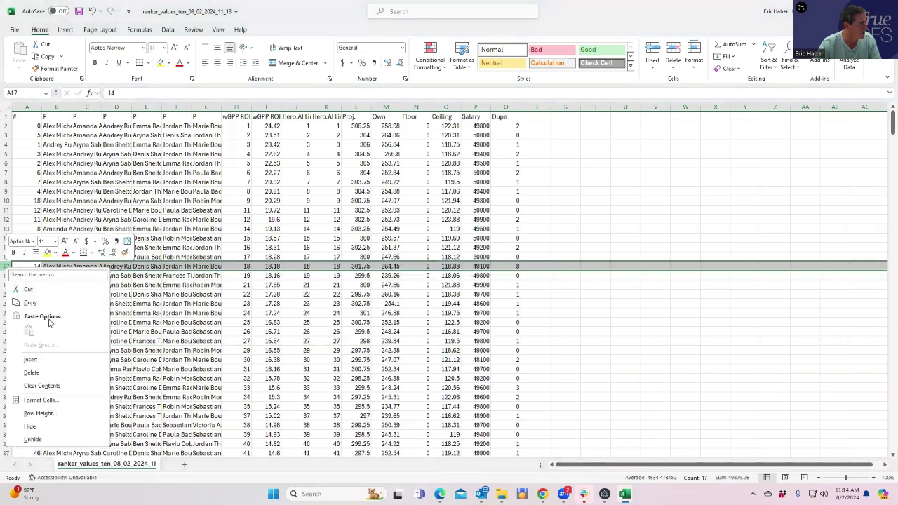
pyautogui.click(32, 372)
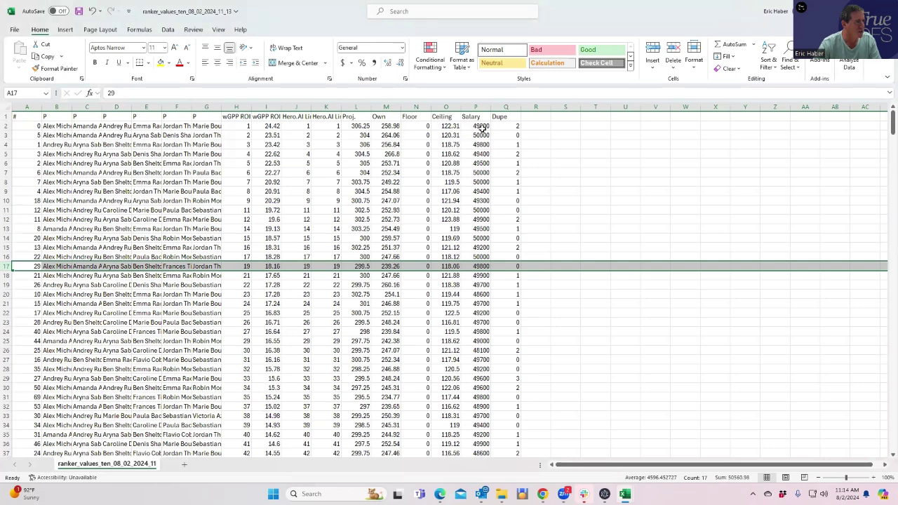
# Step: Delete the rows of the 1st-, 4th- and 6th-ranked lineups, each with a Dupe value of 2
pyautogui.click(7, 126)
pyautogui.rightClick(7, 127)
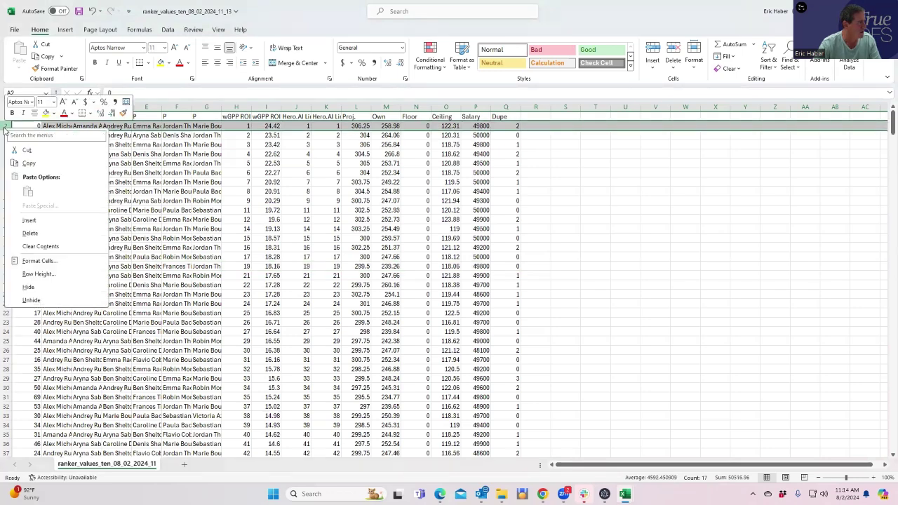
pyautogui.click(31, 233)
pyautogui.click(7, 144)
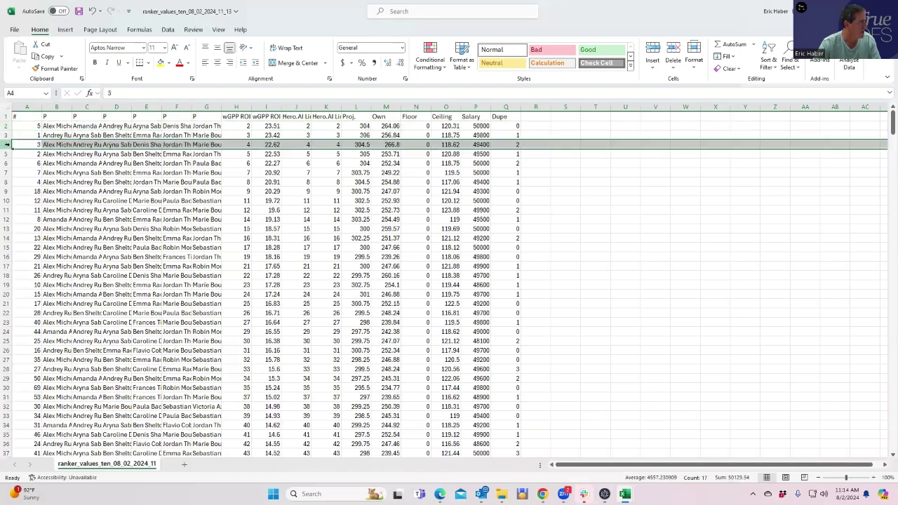
pyautogui.rightClick(7, 145)
pyautogui.click(33, 250)
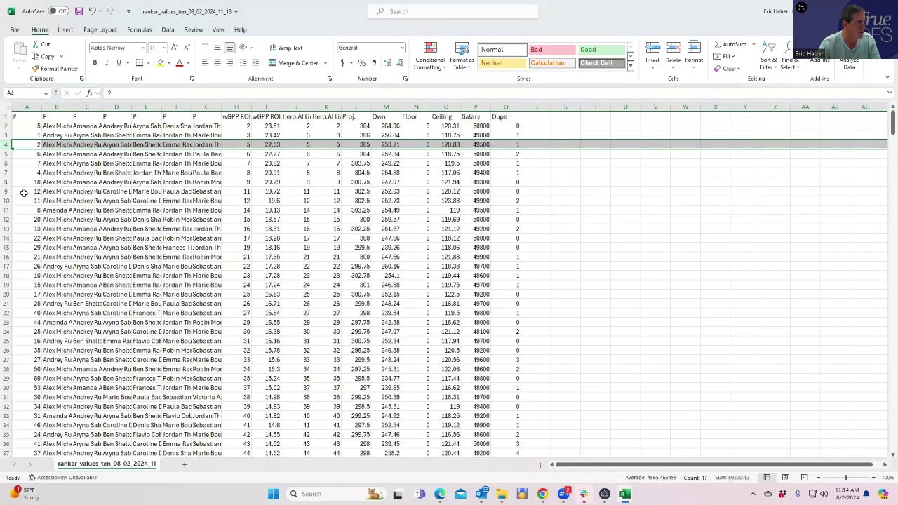
pyautogui.click(5, 154)
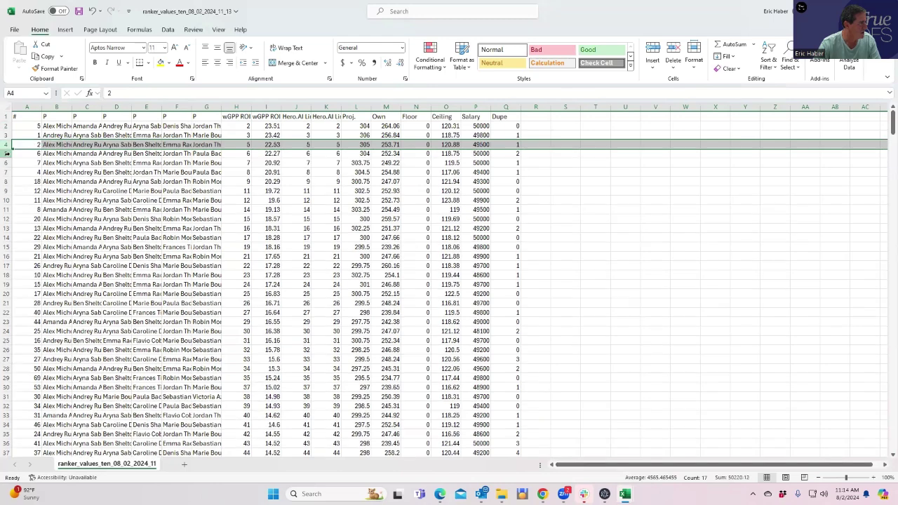
pyautogui.rightClick(5, 155)
pyautogui.click(32, 258)
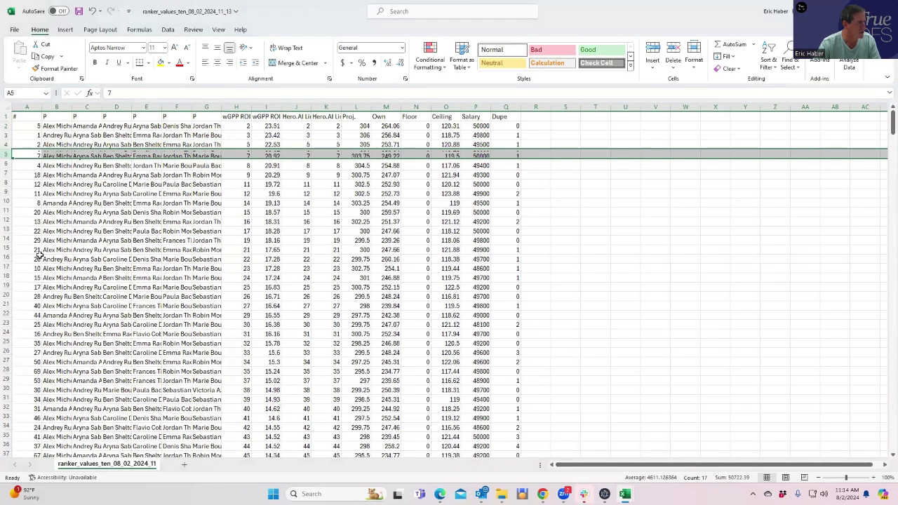
# Step: Delete the rows of the 12th- and 16th-ranked lineups, each with a Dupe value of 2
pyautogui.click(7, 191)
pyautogui.rightClick(9, 193)
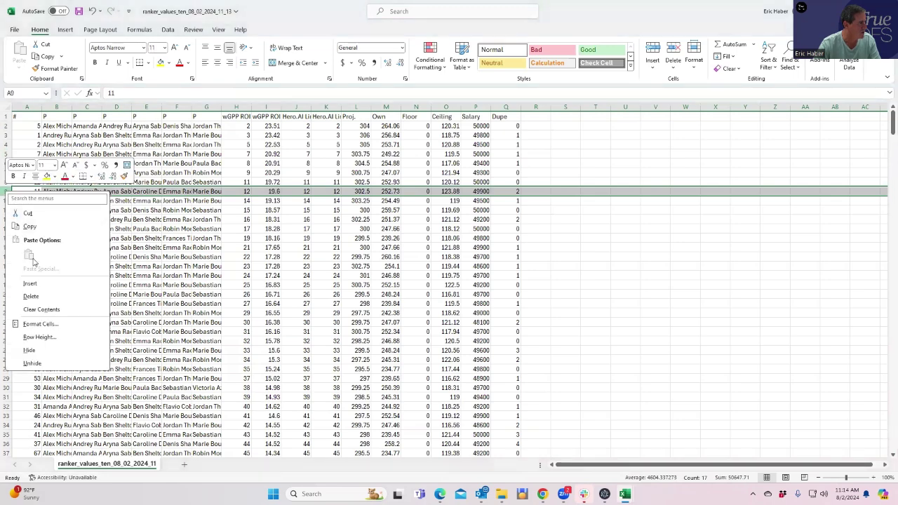
pyautogui.click(32, 296)
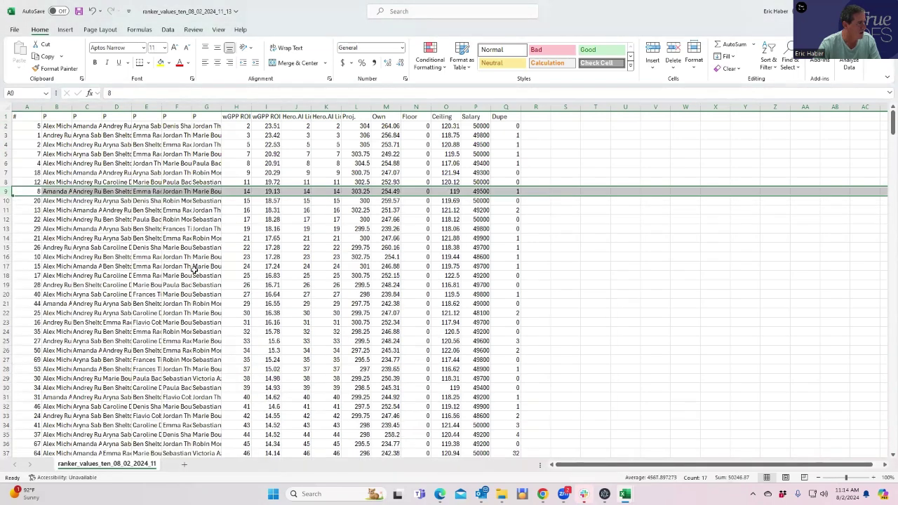
pyautogui.click(7, 210)
pyautogui.rightClick(8, 211)
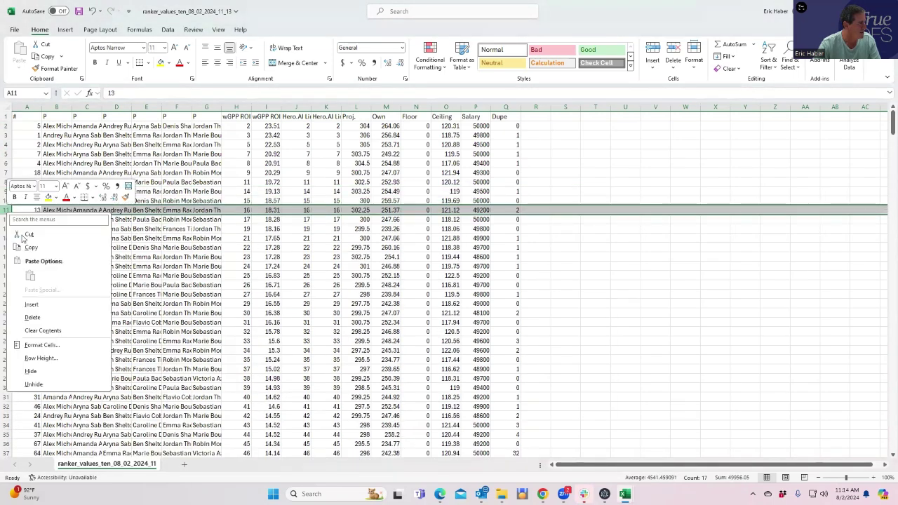
pyautogui.click(35, 317)
pyautogui.click(231, 257)
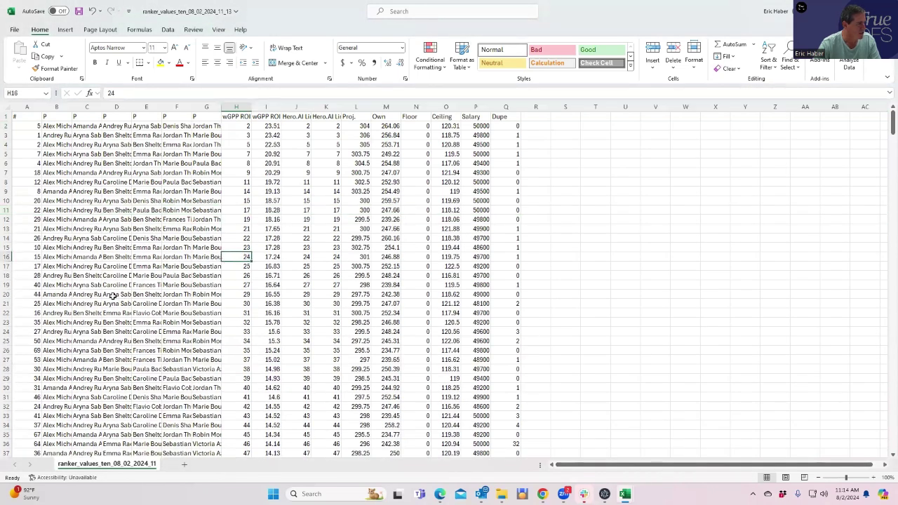
# Step: Delete the rows of the 30th- and 33rd-ranked lineups, whose Dupe values are 2 and 3
pyautogui.click(10, 303)
pyautogui.rightClick(11, 303)
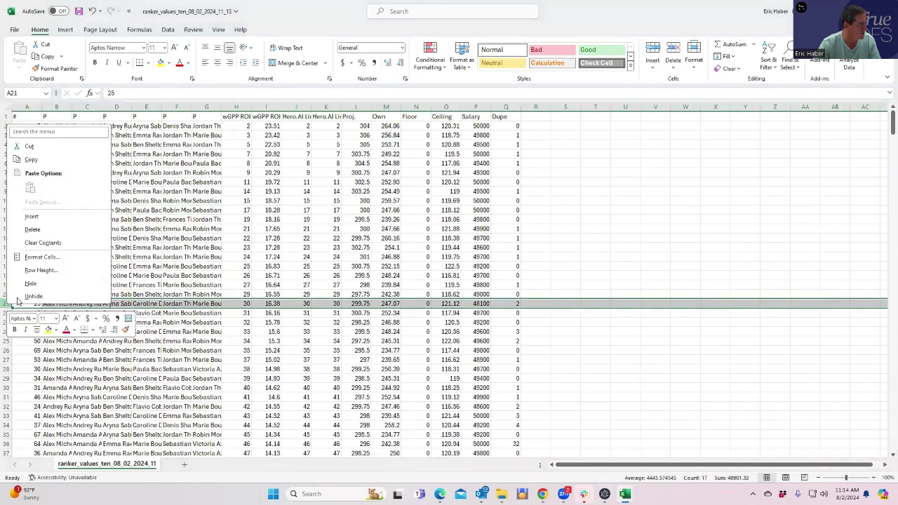
pyautogui.click(35, 229)
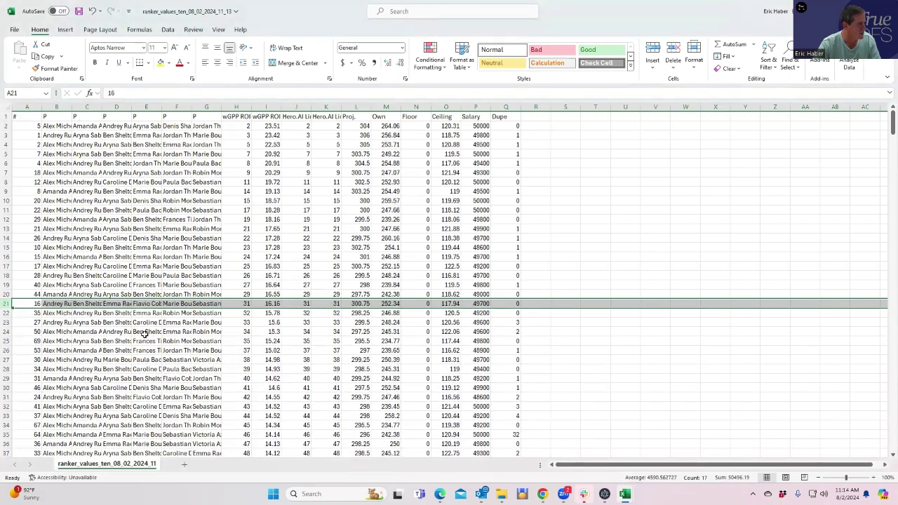
pyautogui.click(9, 321)
pyautogui.rightClick(10, 322)
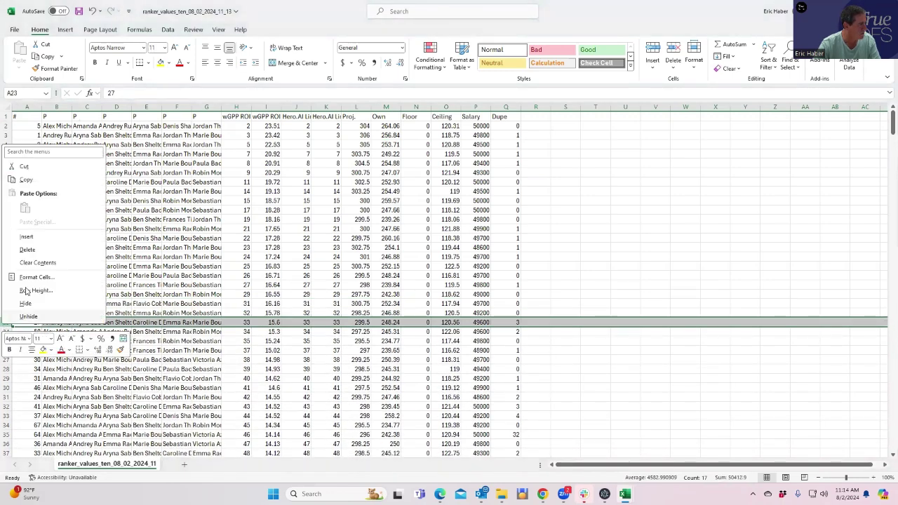
pyautogui.click(32, 250)
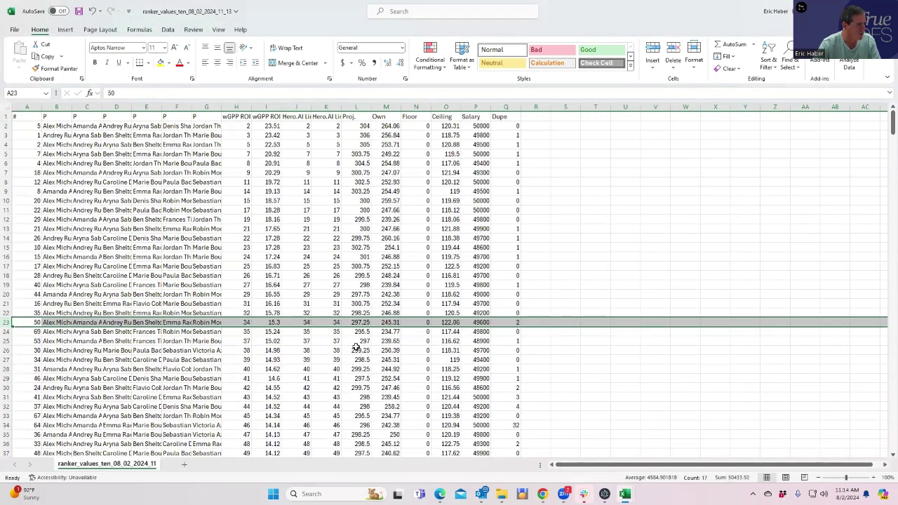
# Step: Delete the row of the 46th-ranked lineup with Dupe 32 and the adjacent 43rd- and 44th-ranked rows with Dupe 3 and 4
pyautogui.click(9, 425)
pyautogui.rightClick(8, 425)
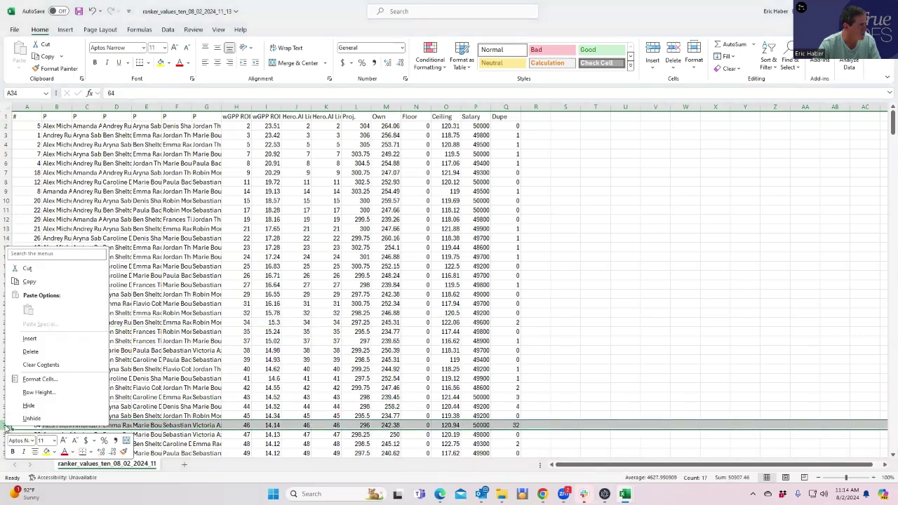
pyautogui.click(30, 351)
pyautogui.moveTo(8, 397); pyautogui.dragTo(9, 407)
pyautogui.rightClick(6, 400)
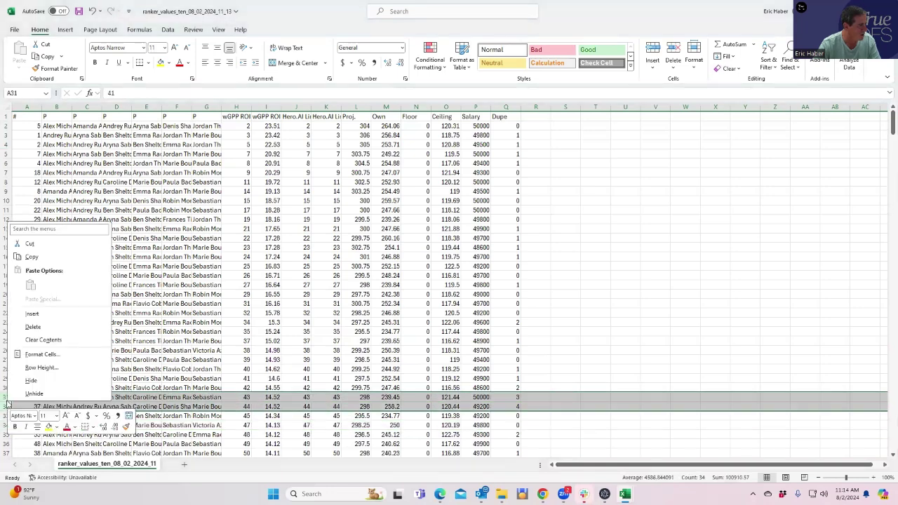
pyautogui.click(43, 330)
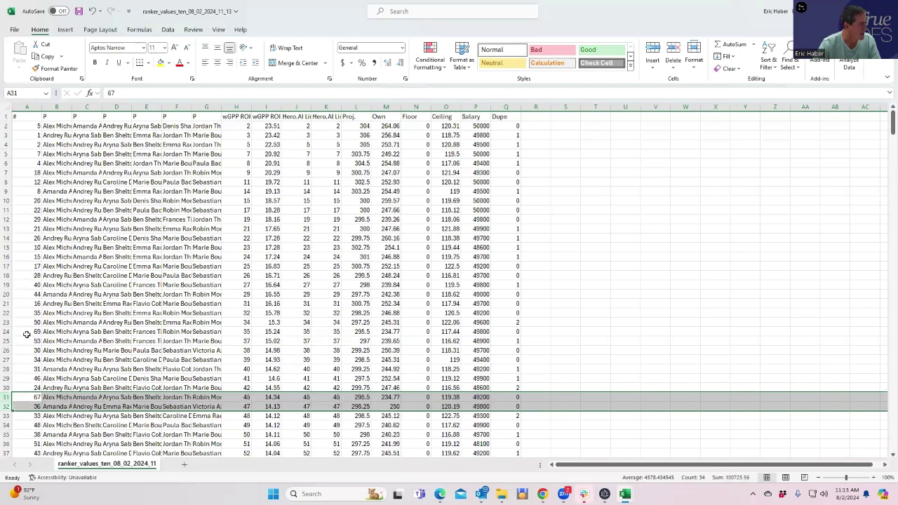
# Step: Delete the rows of the 34th- and 42nd-ranked lineups, each with a Dupe value of 2
pyautogui.click(6, 322)
pyautogui.rightClick(6, 324)
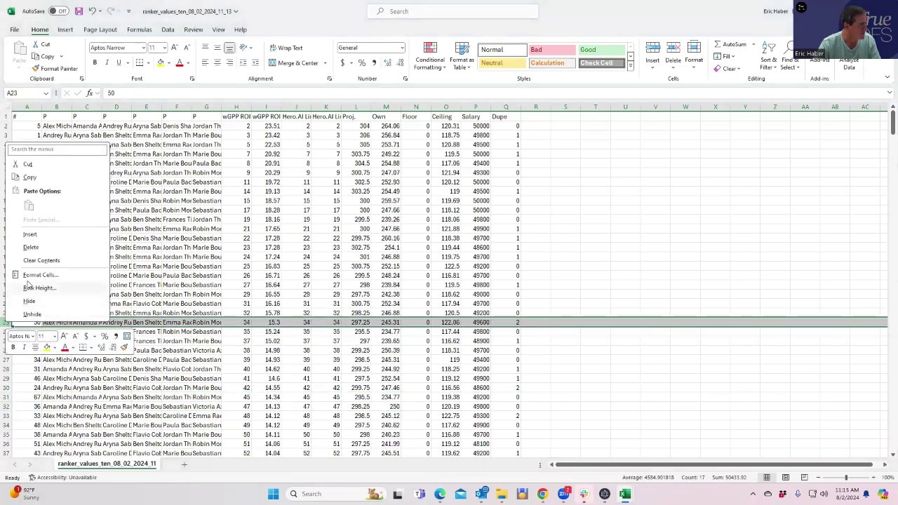
pyautogui.click(52, 246)
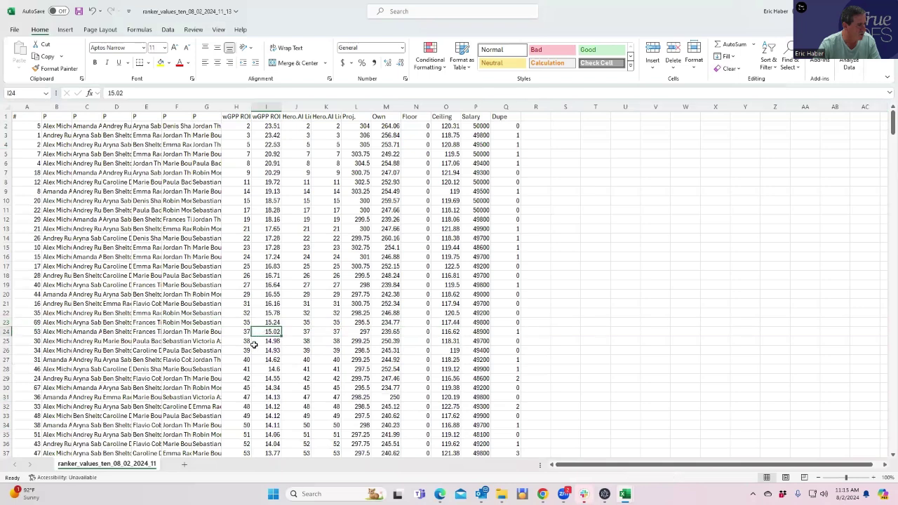
pyautogui.click(5, 378)
pyautogui.rightClick(5, 379)
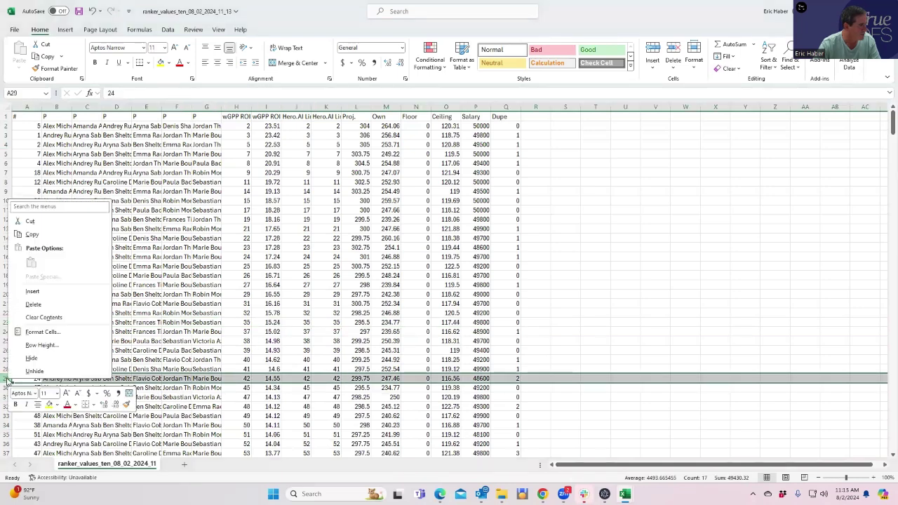
pyautogui.click(44, 306)
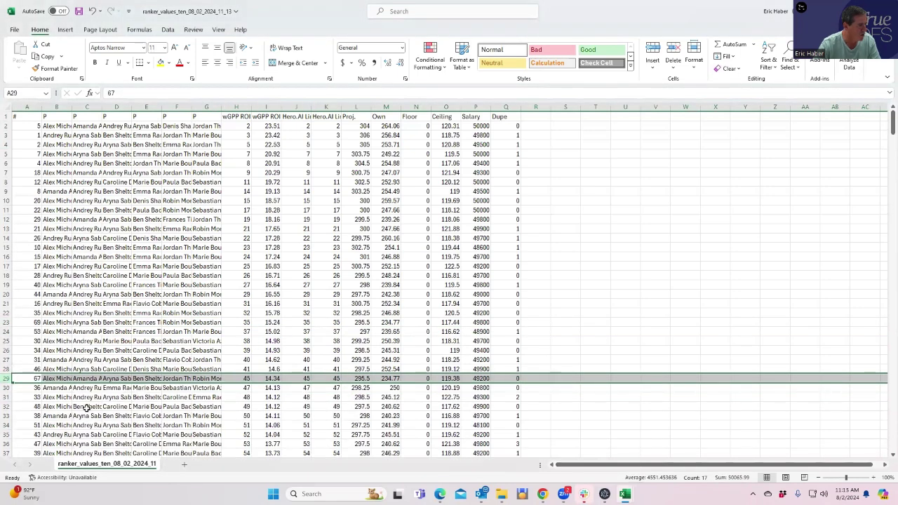
# Step: Delete the rows of the 48th- and 53rd-ranked lineups, whose Dupe values are 2 and 3
pyautogui.click(6, 397)
pyautogui.rightClick(5, 397)
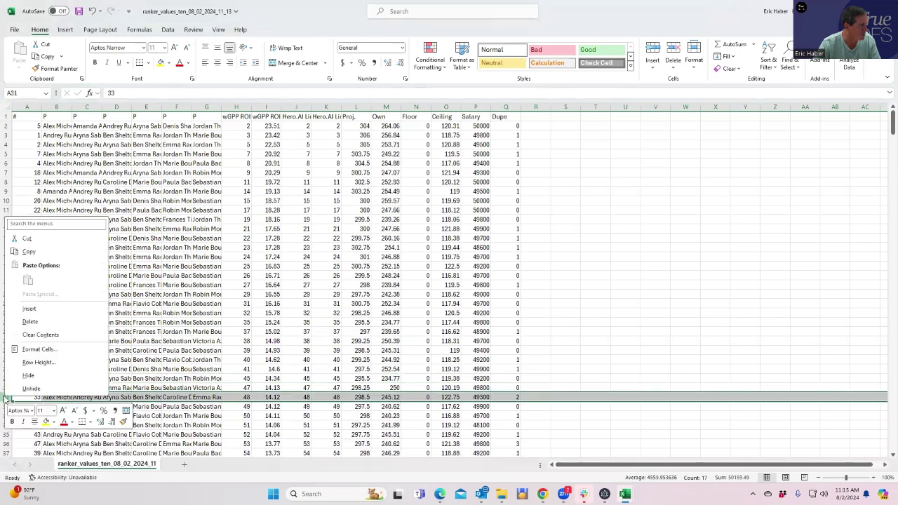
pyautogui.click(30, 322)
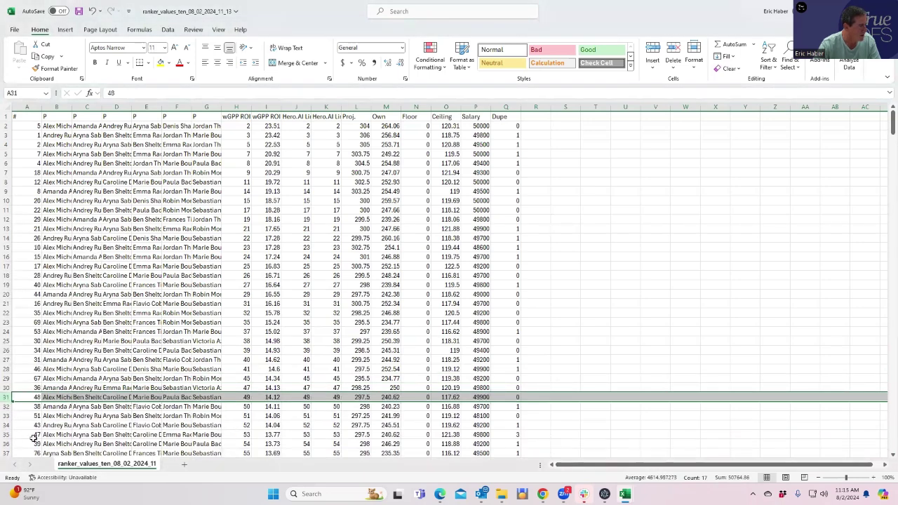
pyautogui.click(7, 434)
pyautogui.rightClick(7, 434)
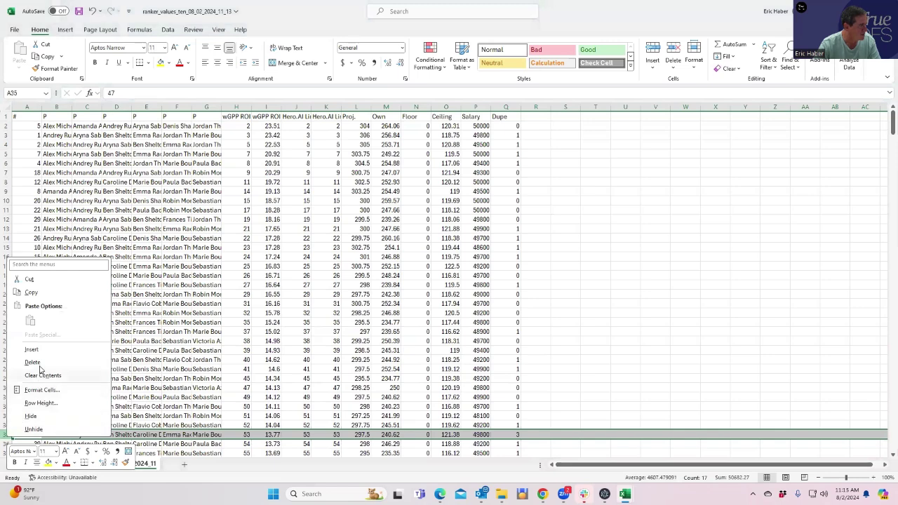
pyautogui.click(32, 364)
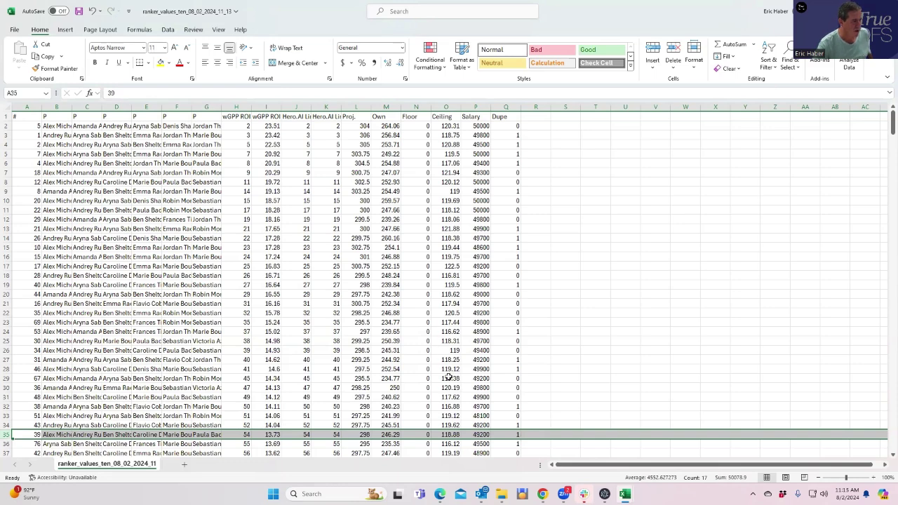
# Step: Delete the four consecutive rows of the 3rd-, 5th-, 7th- and 8th-ranked lineups, each with a Dupe value of 1
pyautogui.scroll(-2, 520, 417)
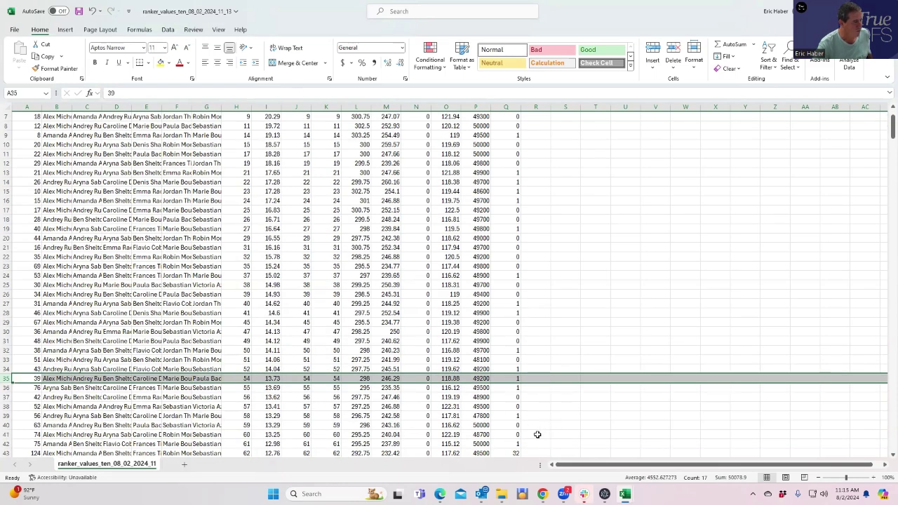
pyautogui.scroll(2, 545, 418)
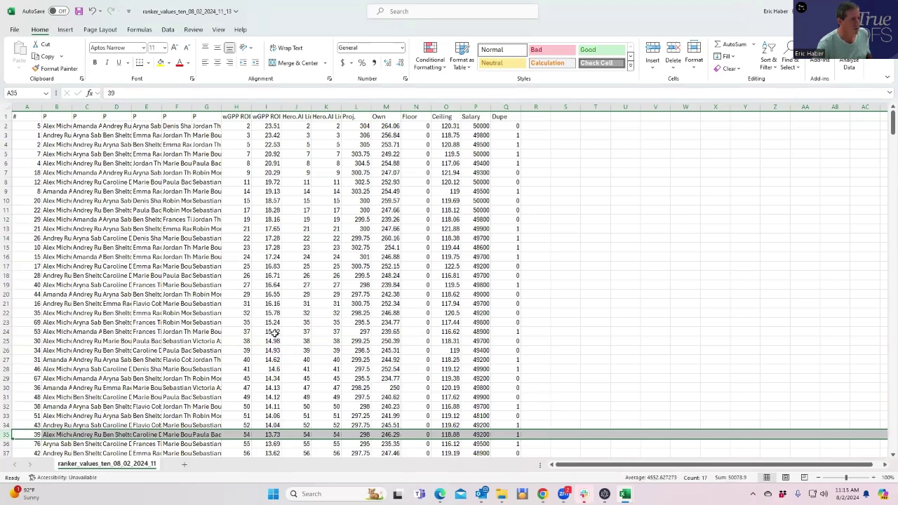
pyautogui.click(4, 134)
pyautogui.moveTo(3, 133); pyautogui.dragTo(6, 165)
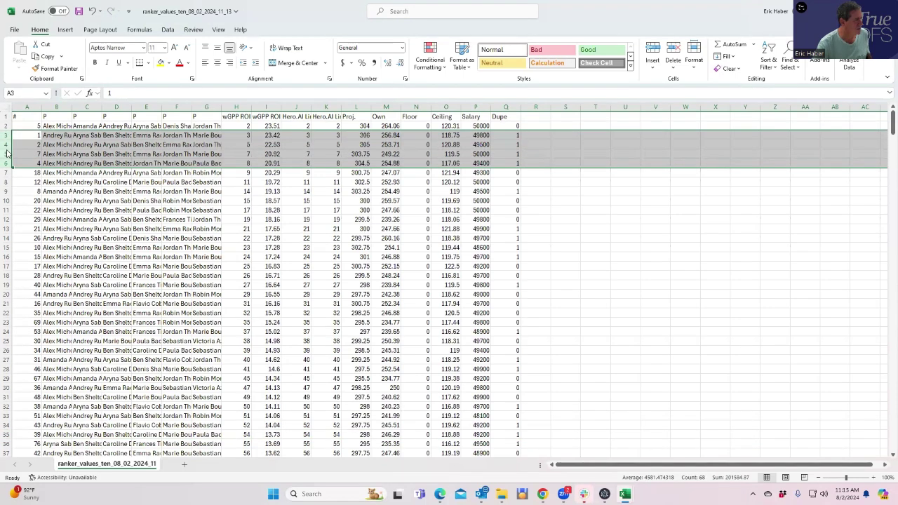
pyautogui.rightClick(7, 153)
pyautogui.click(32, 255)
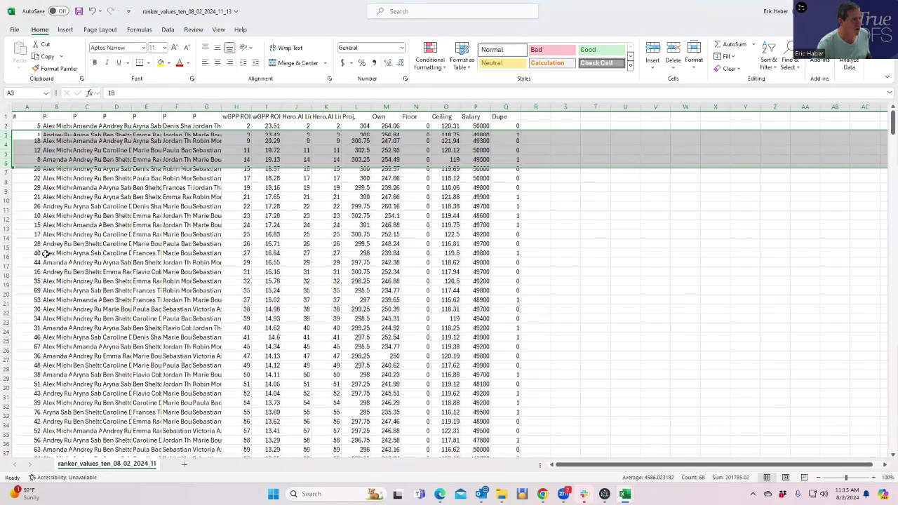
pyautogui.click(136, 229)
# Step: Delete the row of the 14th-ranked lineup, whose Dupe value is 1
pyautogui.click(7, 154)
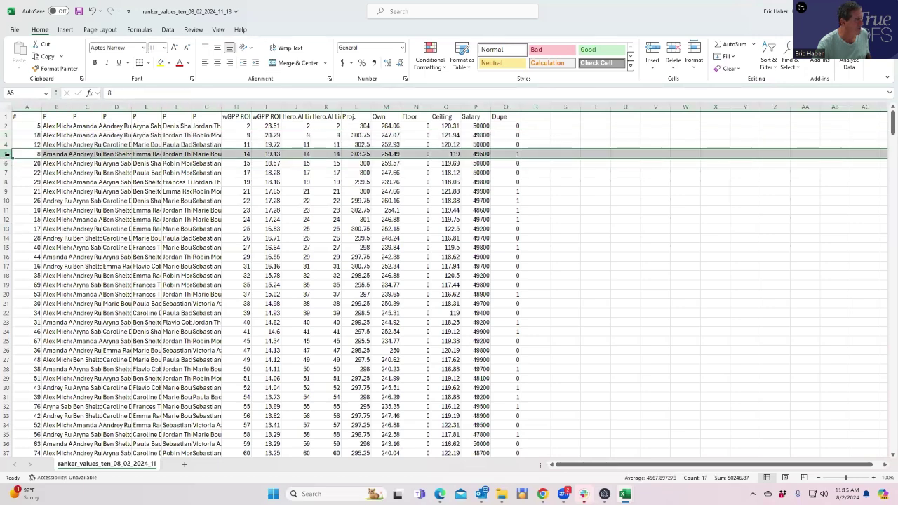
pyautogui.rightClick(7, 153)
pyautogui.press('Escape')
pyautogui.hotkey('ctrl', '-')
pyautogui.click(146, 219)
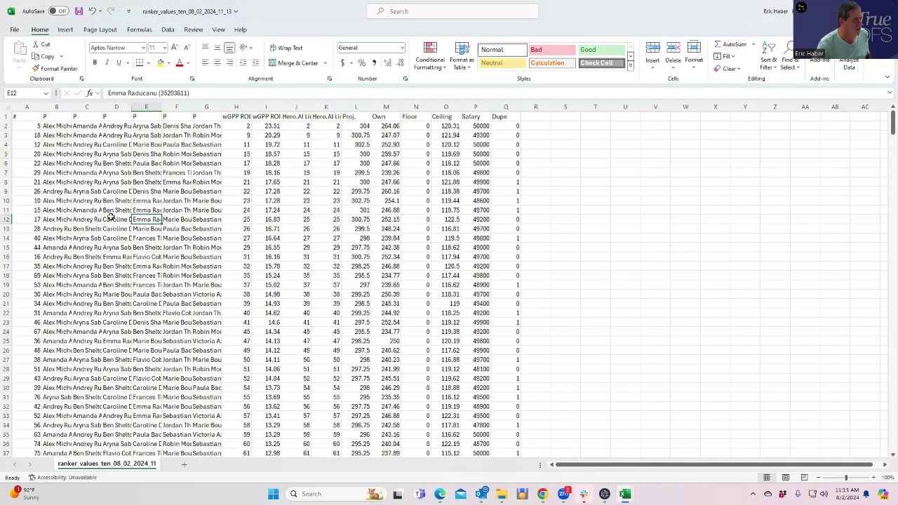
# Step: Delete the rows of the 21st- to 24th-ranked lineups and the 27th-ranked lineup, each with a Dupe value of 1
pyautogui.moveTo(7, 182); pyautogui.dragTo(10, 209)
pyautogui.rightClick(9, 192)
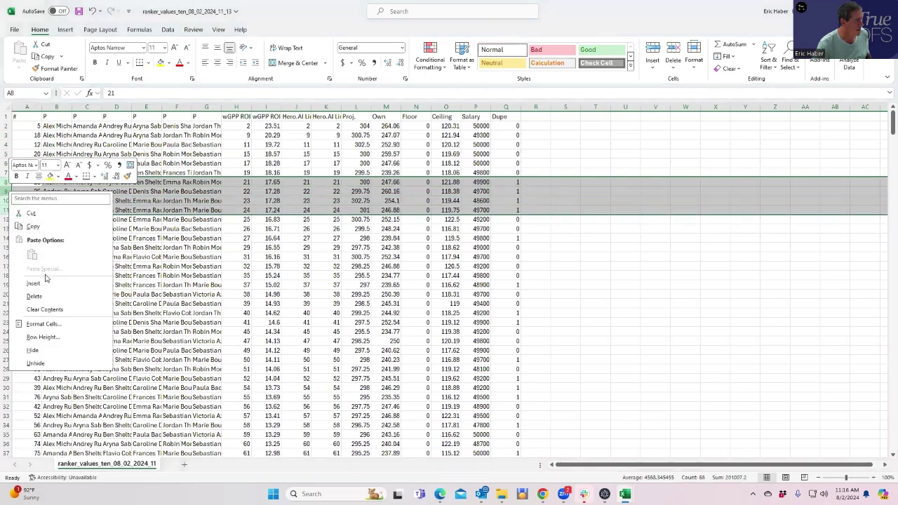
pyautogui.click(49, 296)
pyautogui.click(119, 258)
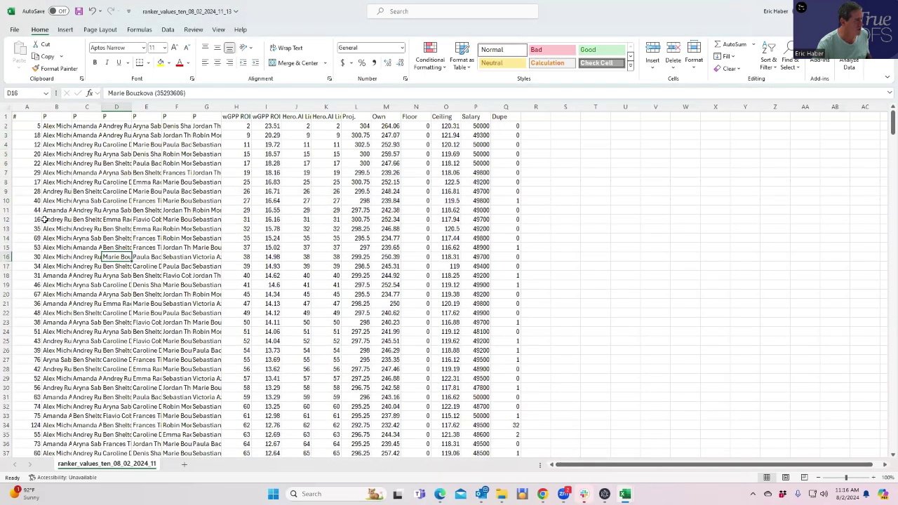
pyautogui.click(6, 201)
pyautogui.rightClick(6, 201)
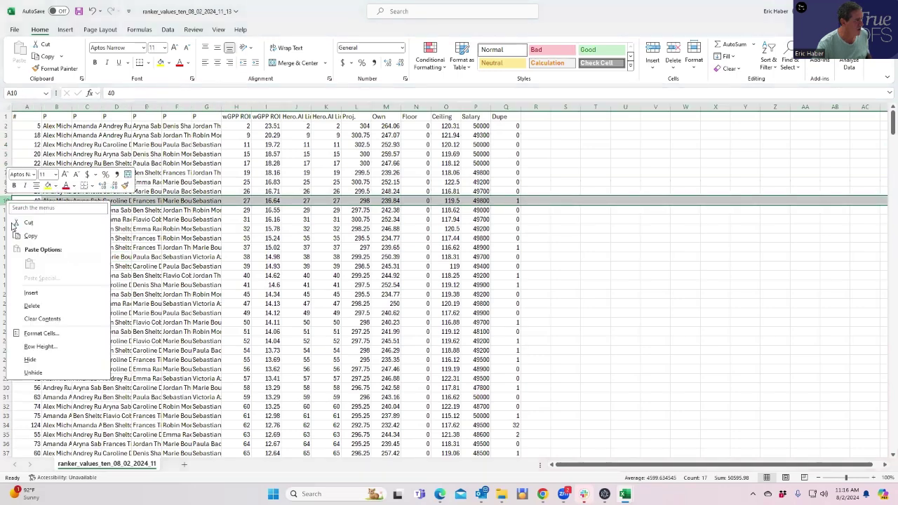
pyautogui.click(32, 307)
pyautogui.click(146, 267)
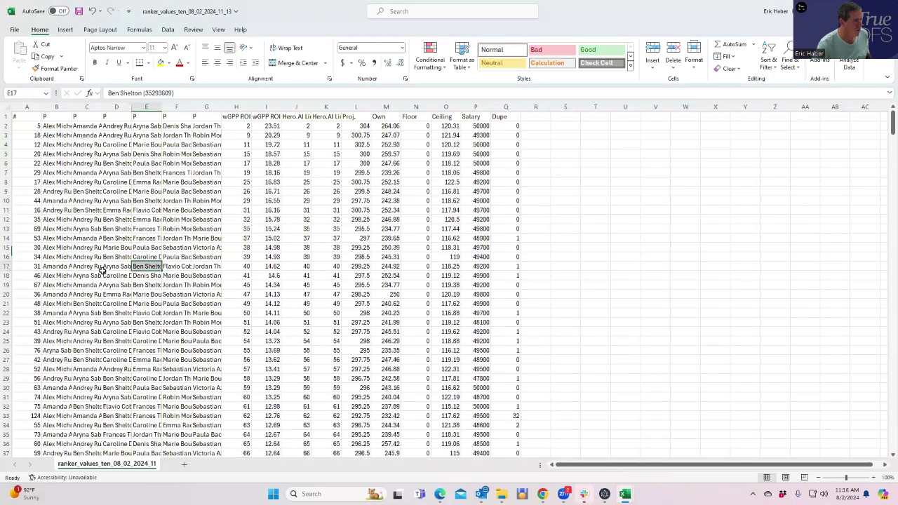
# Step: Delete the rows of the 37th- and 40th-ranked lineups, each with a Dupe value of 1
pyautogui.click(5, 239)
pyautogui.rightClick(5, 240)
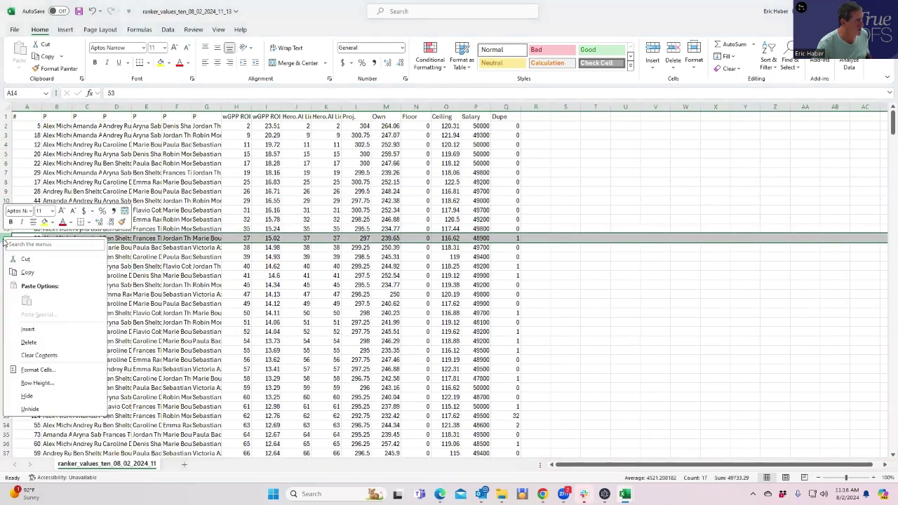
pyautogui.click(28, 342)
pyautogui.click(146, 303)
pyautogui.click(8, 258)
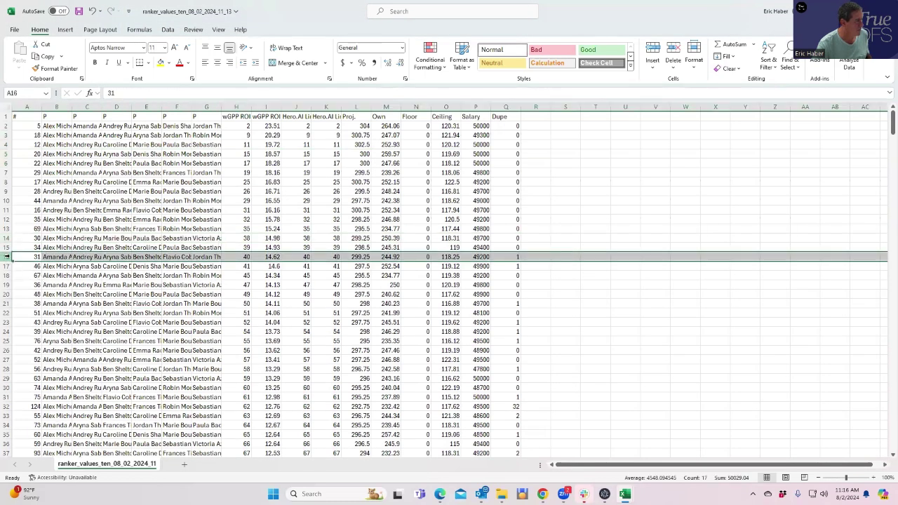
pyautogui.rightClick(8, 258)
pyautogui.click(40, 363)
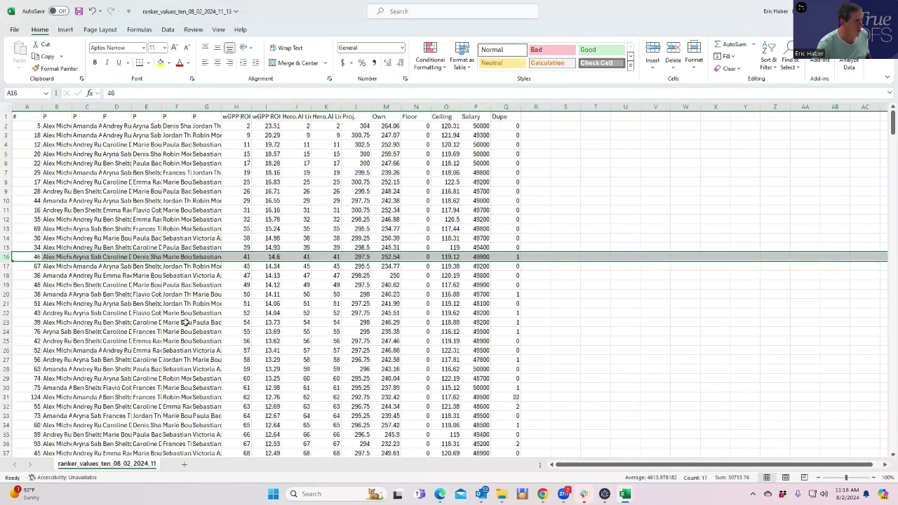
# Step: Delete the rows of the 41st- and 50th-ranked lineups, each with a Dupe value of 1
pyautogui.click(184, 322)
pyautogui.click(7, 256)
pyautogui.rightClick(7, 256)
pyautogui.click(40, 362)
pyautogui.click(150, 340)
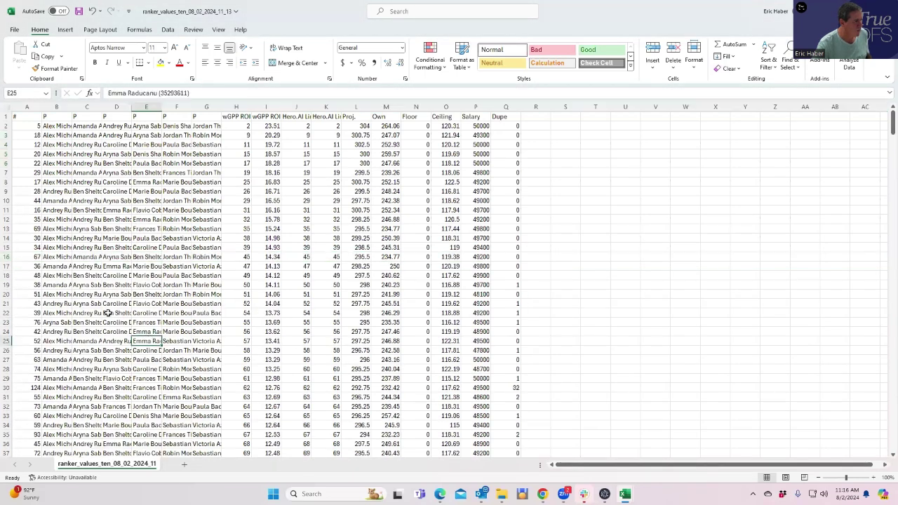
pyautogui.click(7, 284)
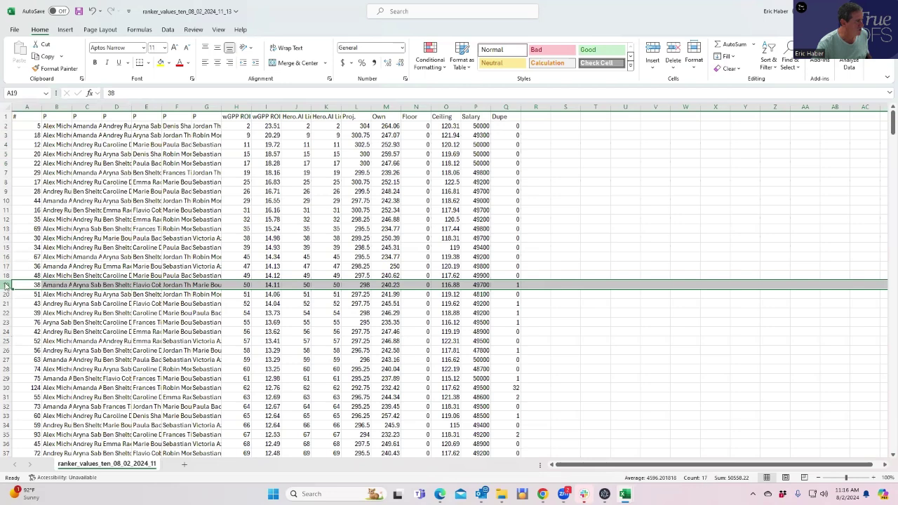
pyautogui.rightClick(7, 284)
pyautogui.click(30, 388)
# Step: Delete the rows of the 52nd-, 54th-, 55th- and 58th-ranked lineups, each with a Dupe value of 1
pyautogui.moveTo(5, 298); pyautogui.dragTo(11, 314)
pyautogui.rightClick(7, 303)
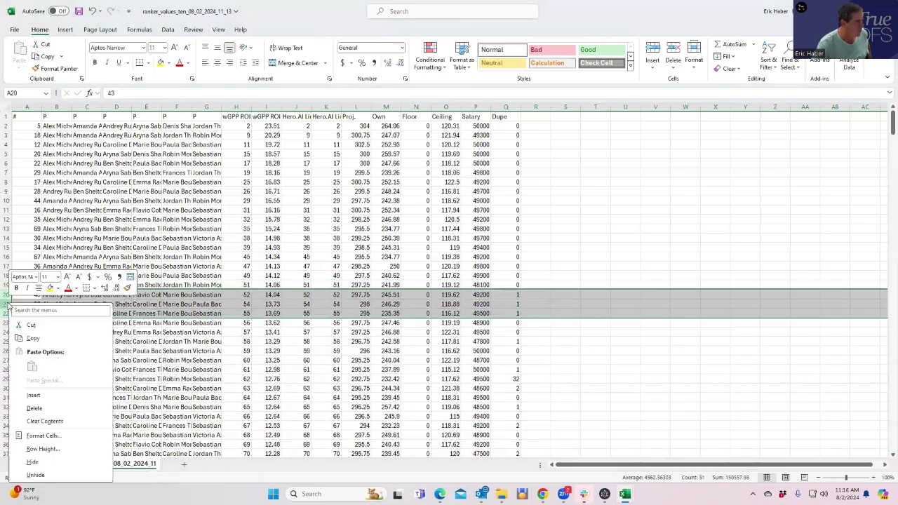
pyautogui.click(77, 409)
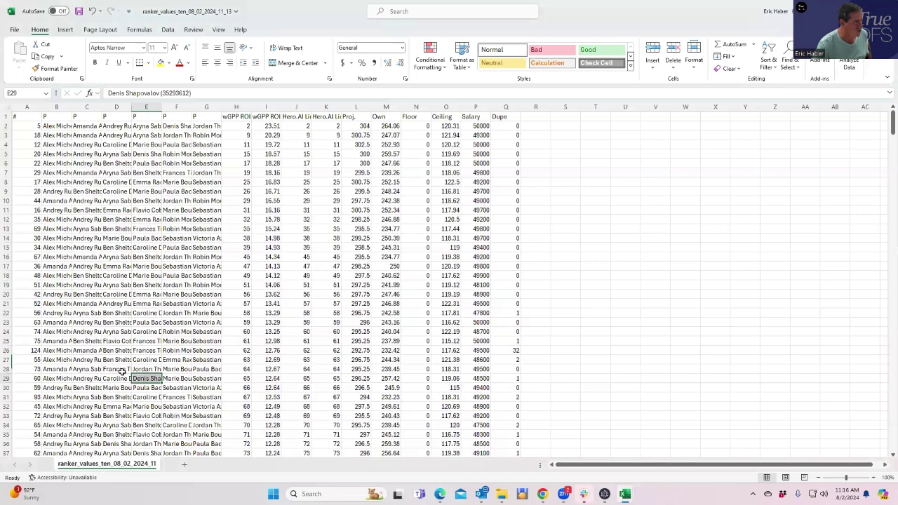
pyautogui.rightClick(7, 313)
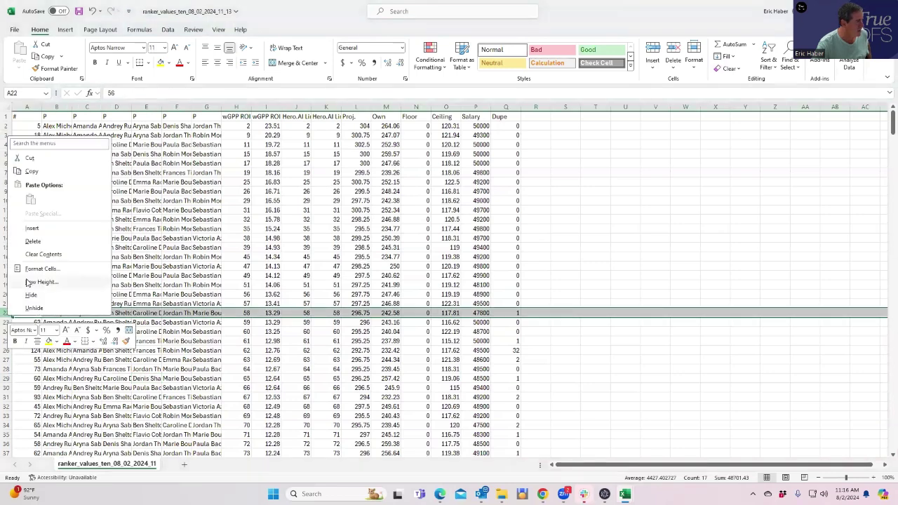
pyautogui.click(71, 241)
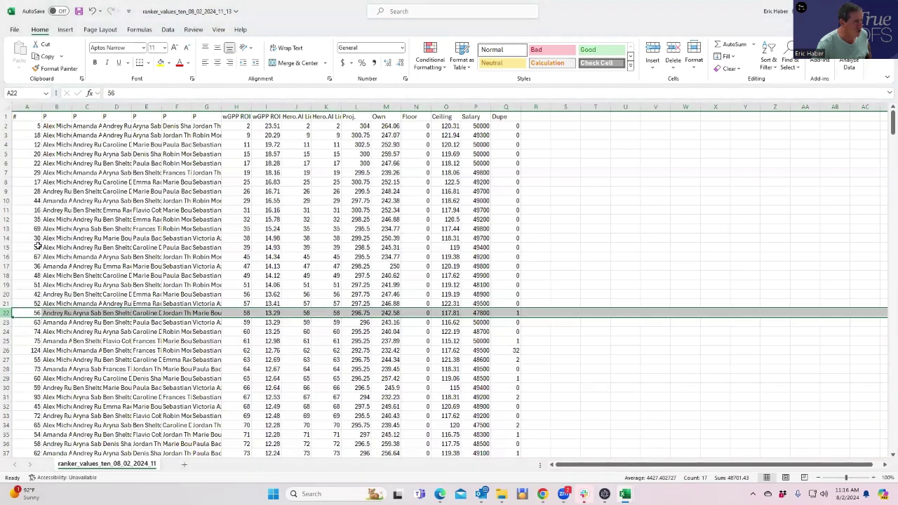
# Step: Delete the rows of the 61st-, 62nd- and 63rd-ranked lineups, whose Dupe values are 1, 32 and 2
pyautogui.rightClick(7, 331)
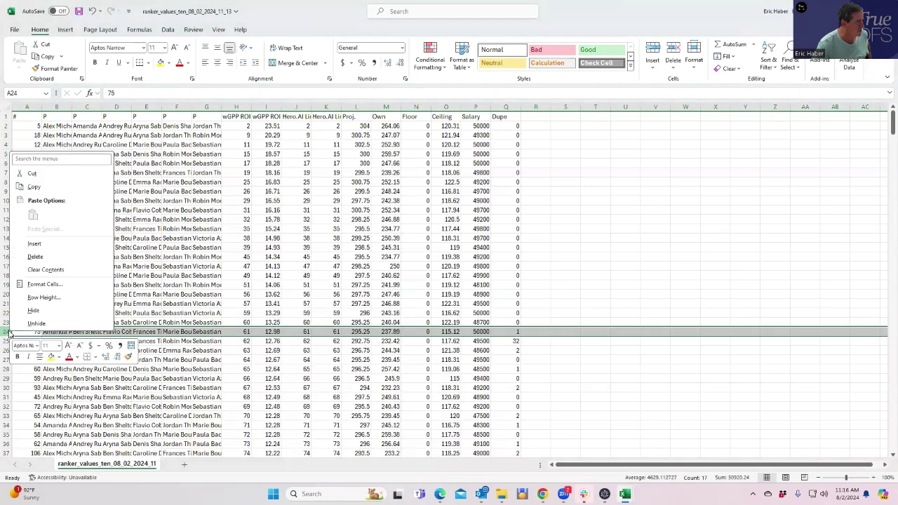
pyautogui.click(35, 256)
pyautogui.click(116, 303)
pyautogui.moveTo(5, 331); pyautogui.dragTo(6, 340)
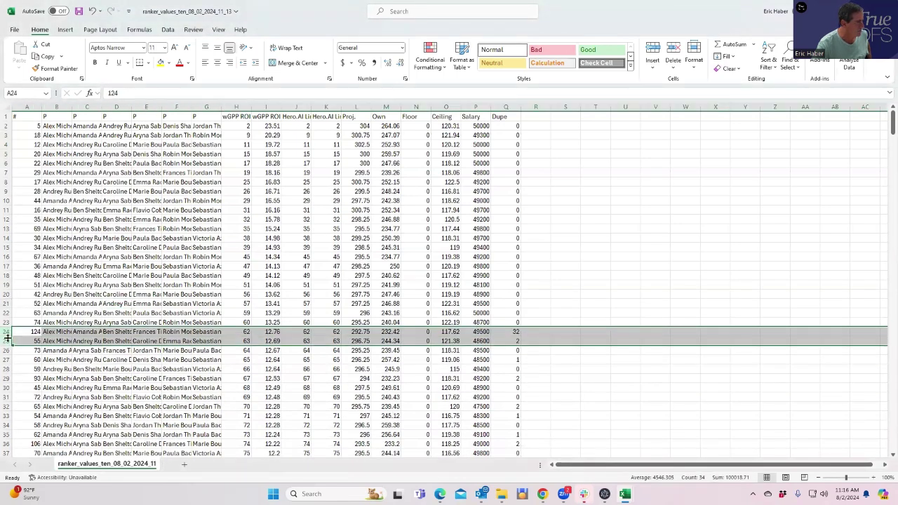
pyautogui.rightClick(6, 337)
pyautogui.click(41, 266)
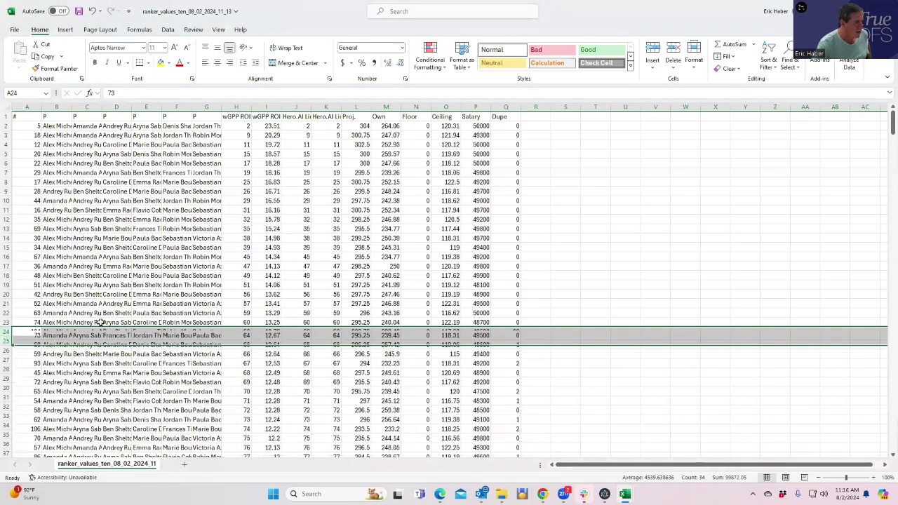
pyautogui.click(116, 321)
# Step: Delete the rows of the 65th- and 67th-ranked lineups, whose Dupe values are 1 and 2
pyautogui.click(6, 341)
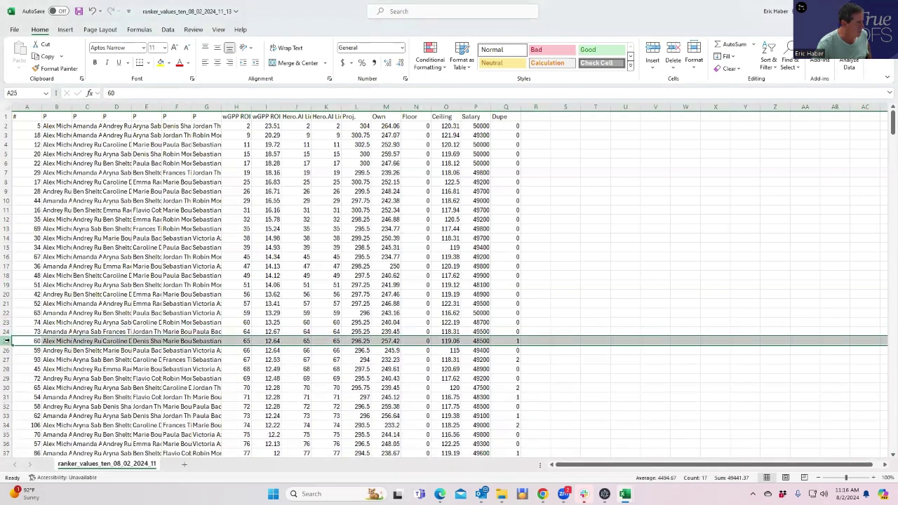
pyautogui.rightClick(6, 341)
pyautogui.click(33, 268)
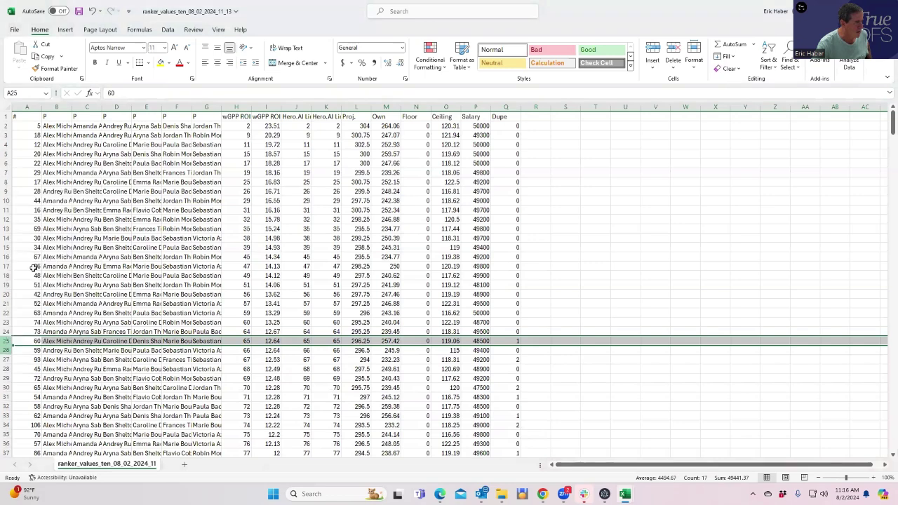
pyautogui.click(6, 350)
pyautogui.rightClick(5, 350)
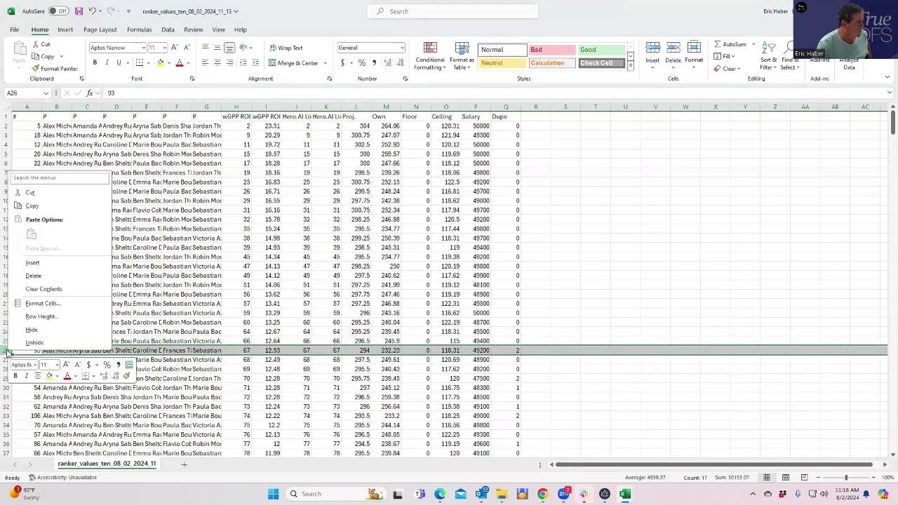
pyautogui.click(42, 275)
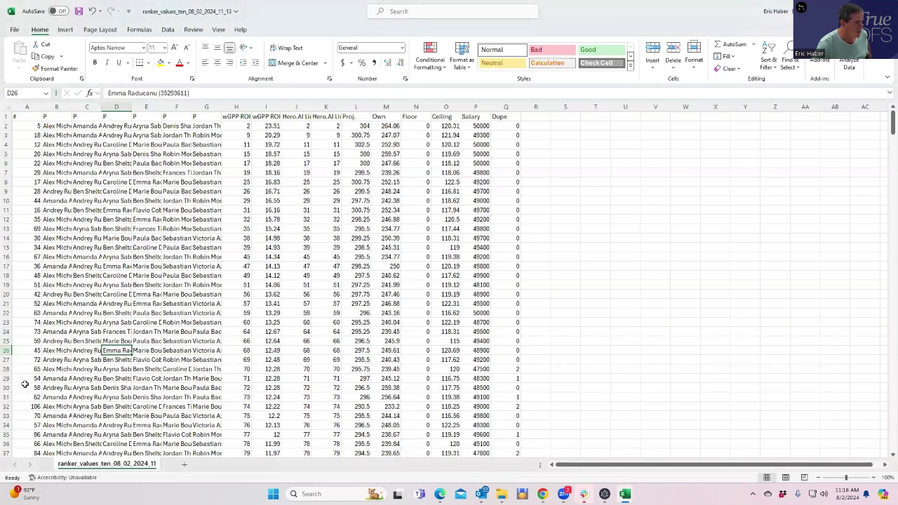
# Step: Delete the rows of the 70th-, 71st-, 73rd- and 74th-ranked lineups, whose Dupe values are 2, 1, 1 and 2
pyautogui.moveTo(6, 370); pyautogui.dragTo(6, 381)
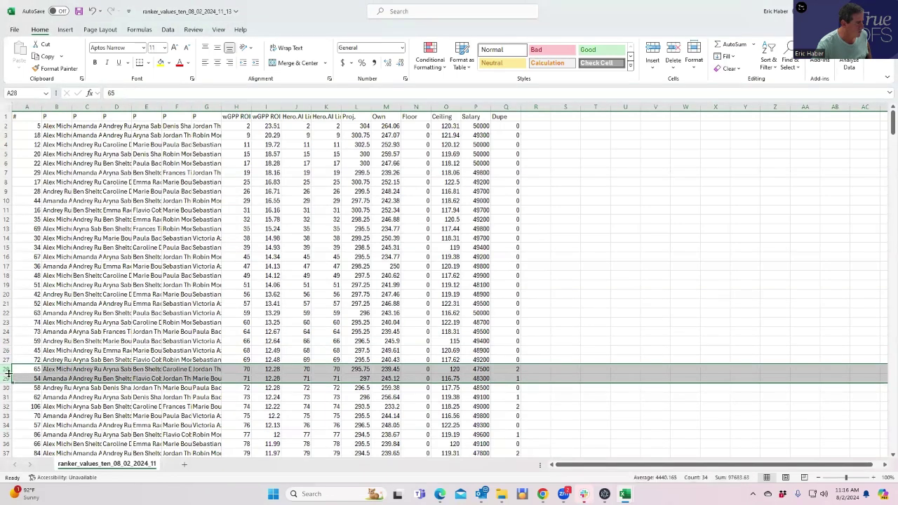
pyautogui.rightClick(6, 373)
pyautogui.click(31, 299)
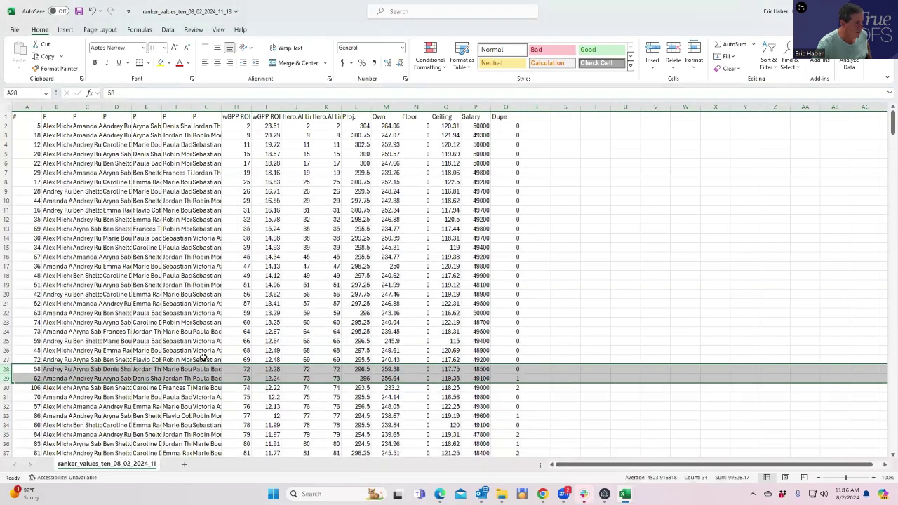
pyautogui.scroll(-2, 176, 369)
pyautogui.moveTo(7, 322); pyautogui.dragTo(7, 332)
pyautogui.rightClick(7, 326)
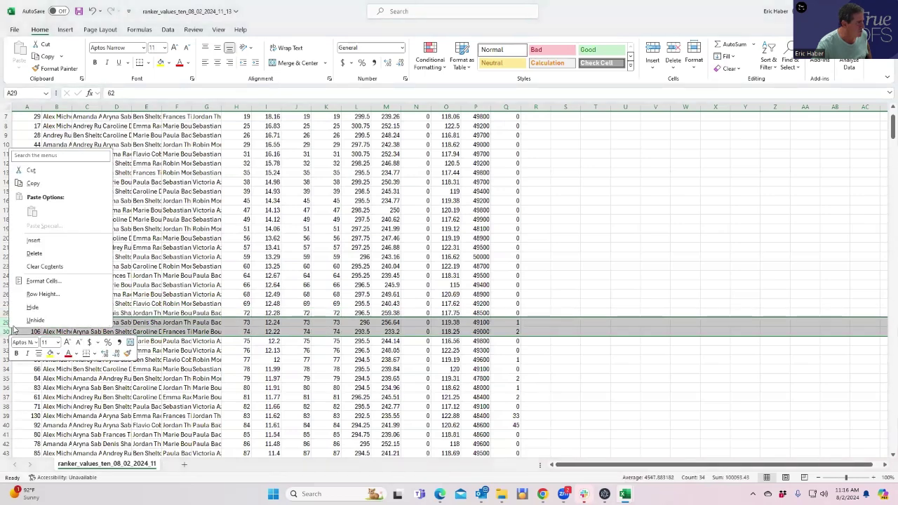
pyautogui.click(31, 253)
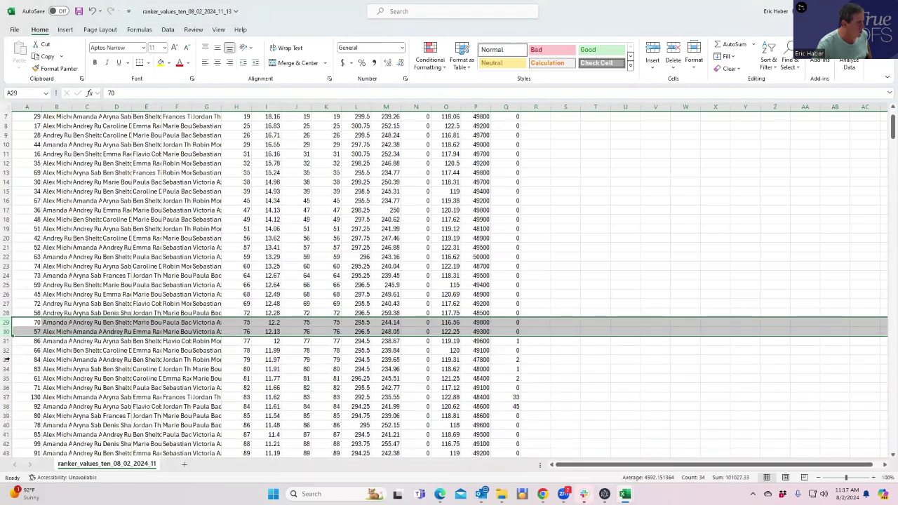
# Step: Delete the rows of the 77th-, 79th-, 80th- and 81st-ranked lineups, whose Dupe values are 1, 2, 1 and 2
pyautogui.click(7, 341)
pyautogui.rightClick(8, 341)
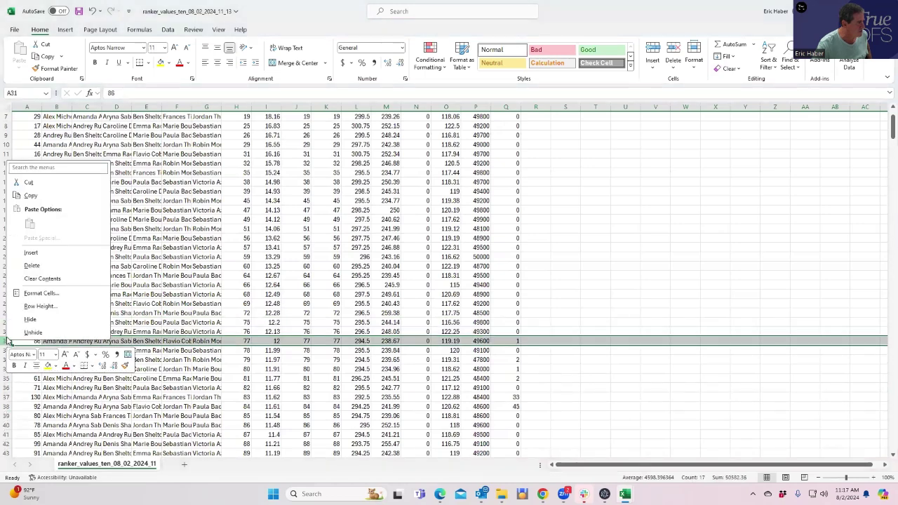
pyautogui.click(31, 265)
pyautogui.moveTo(7, 350); pyautogui.dragTo(7, 369)
pyautogui.rightClick(7, 359)
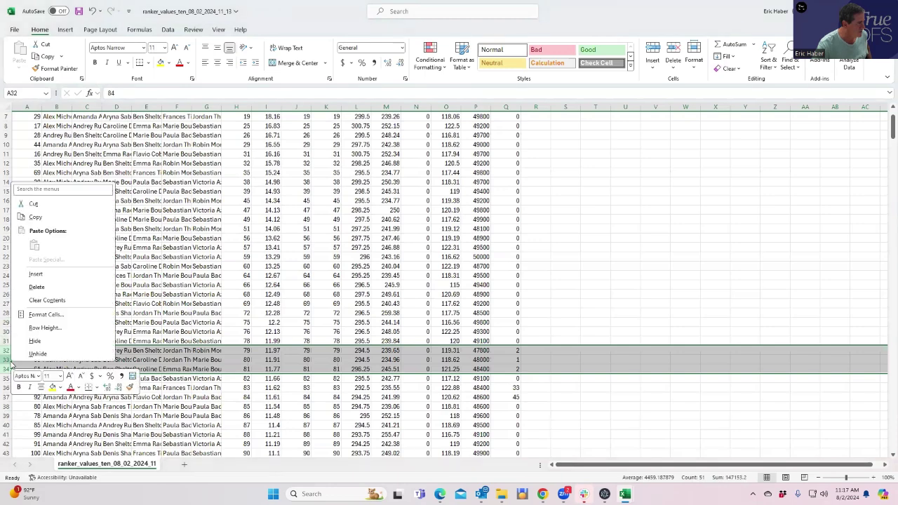
pyautogui.click(39, 287)
pyautogui.click(195, 359)
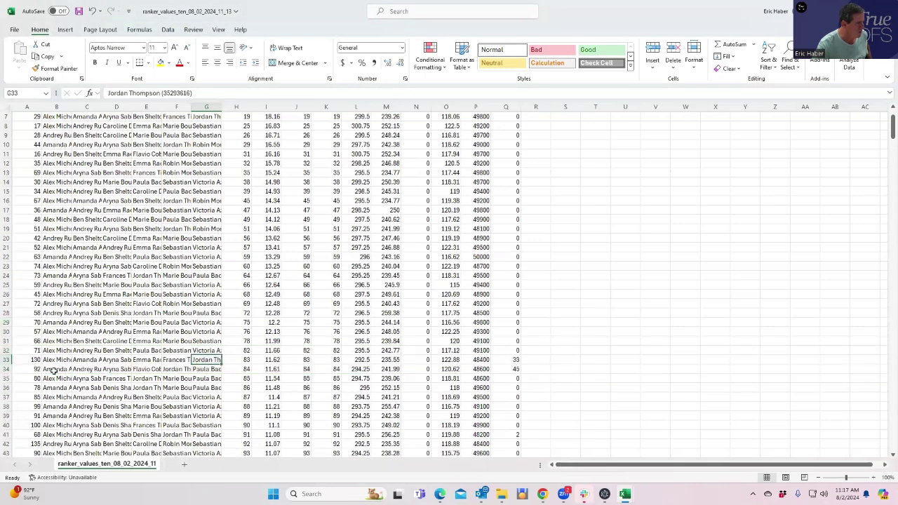
# Step: Delete the rows of the 83rd- and 84th-ranked lineups, whose Dupe values are 33 and 45
pyautogui.moveTo(7, 359); pyautogui.dragTo(10, 368)
pyautogui.rightClick(10, 369)
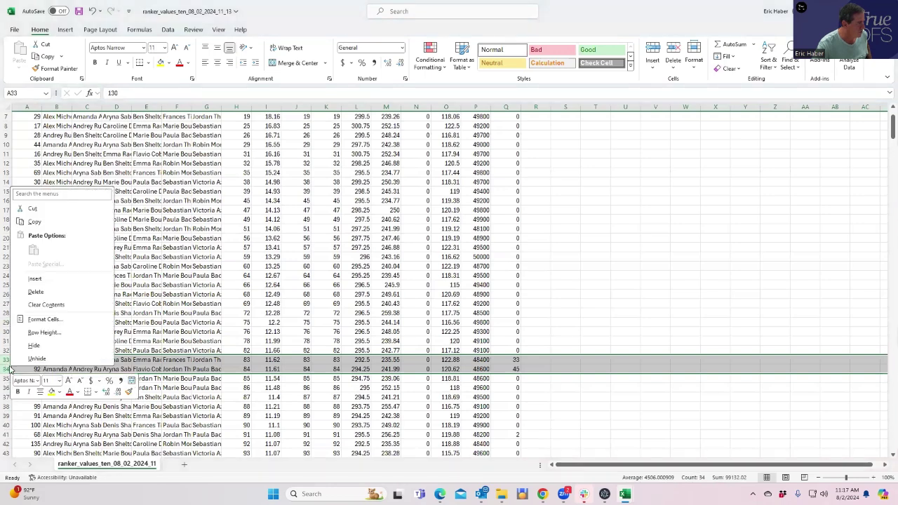
pyautogui.click(35, 291)
# Step: Copy the player cells B2:G36, covering the first 35 remaining lineups without the rank and statistics columns
pyautogui.scroll(2, 437, 304)
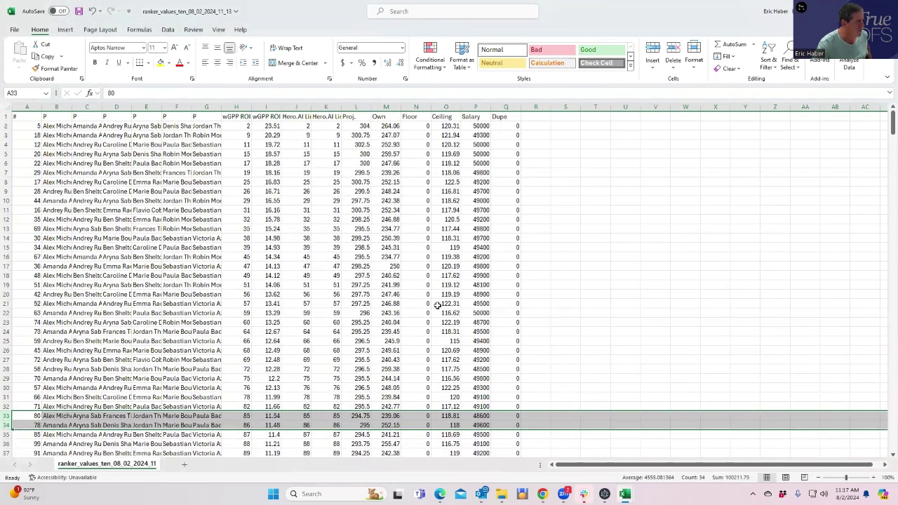
pyautogui.moveTo(52, 126); pyautogui.dragTo(205, 416)
pyautogui.hotkey('ctrl', 'c')
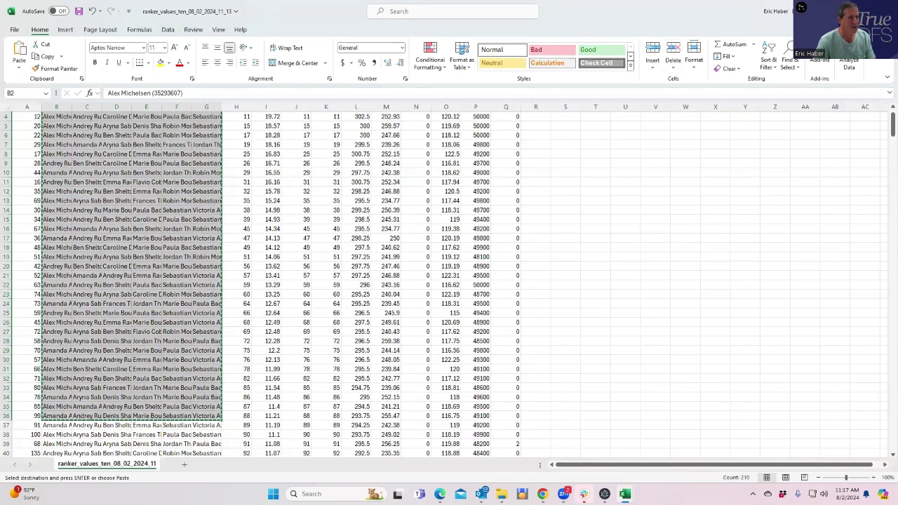
# Step: Switch to the DKEntries workbook, paste the copied lineups into the player columns from cell E2, save the file and minimize it
pyautogui.hotkey('alt', 'Tab')
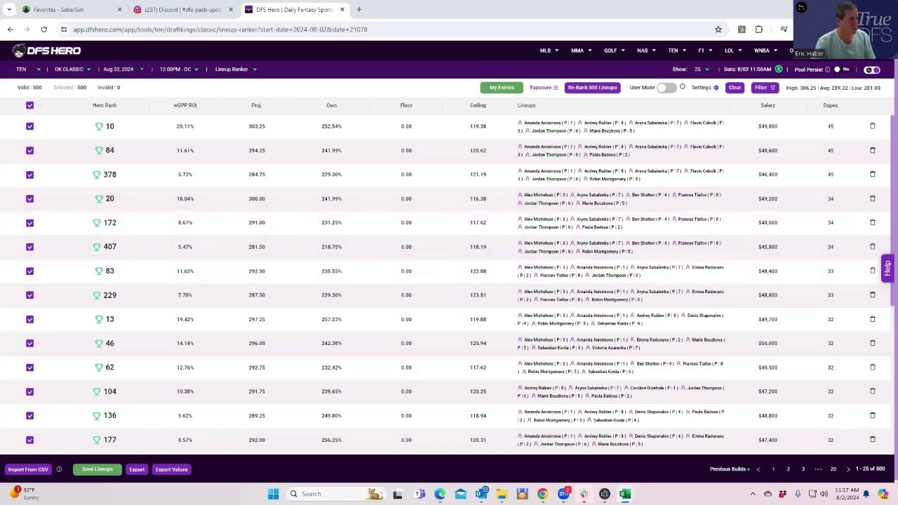
pyautogui.hotkey('alt', 'Tab')
pyautogui.click(203, 195)
pyautogui.hotkey('ctrl', 'v')
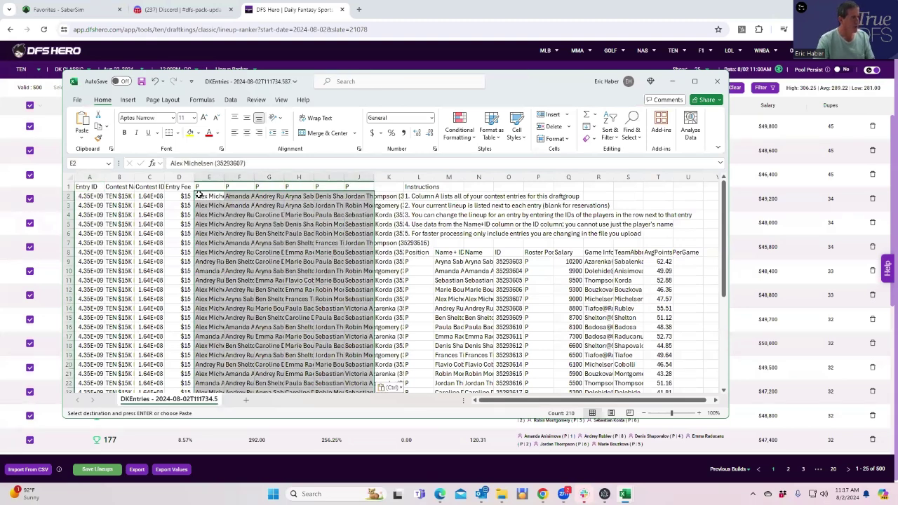
pyautogui.hotkey('ctrl', 's')
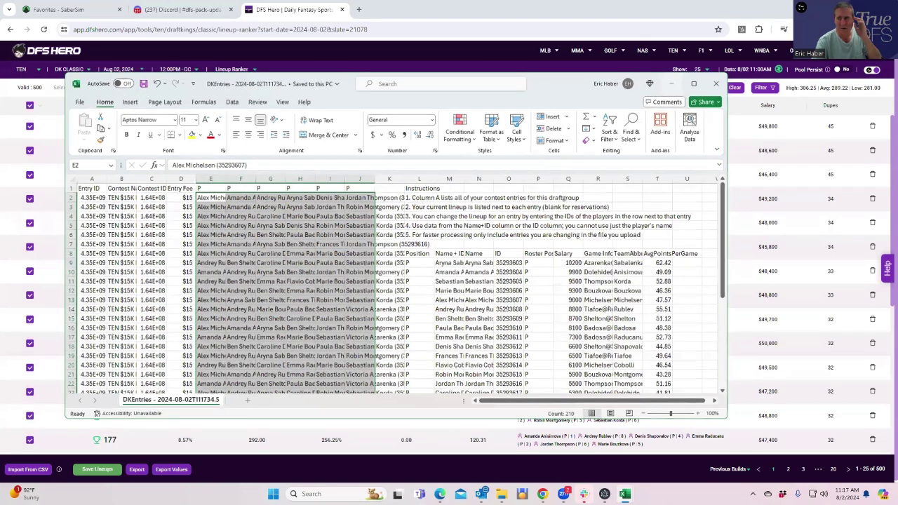
pyautogui.click(671, 84)
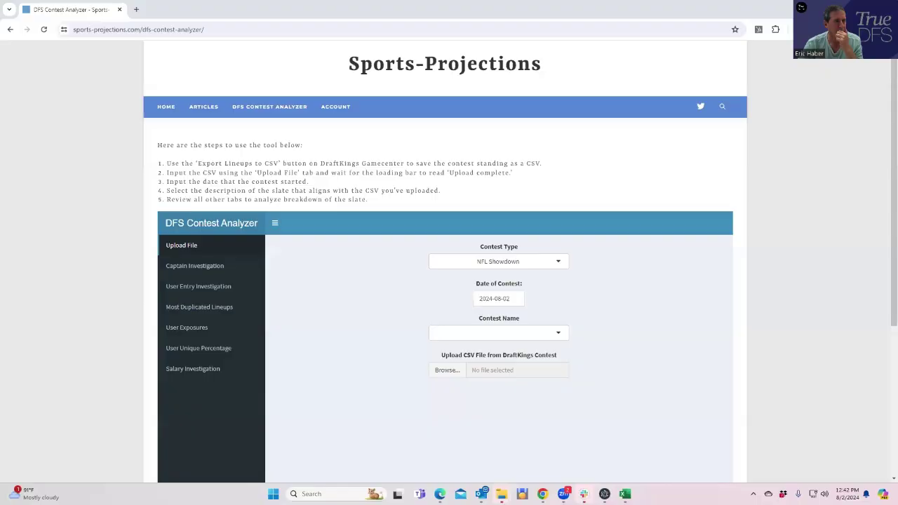
# Step: Set the contest type to TEN in the DFS Contest Analyzer's upload form
pyautogui.click(538, 261)
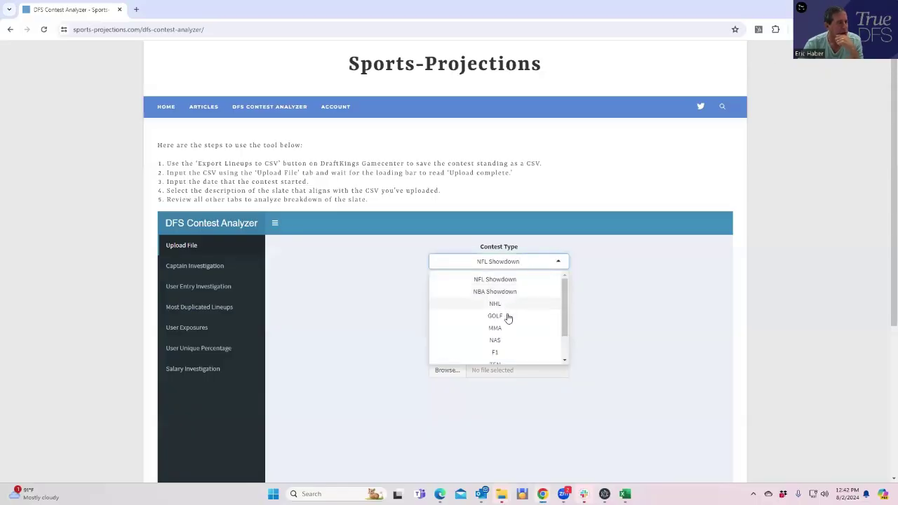
pyautogui.scroll(-1, 519, 328)
pyautogui.click(506, 333)
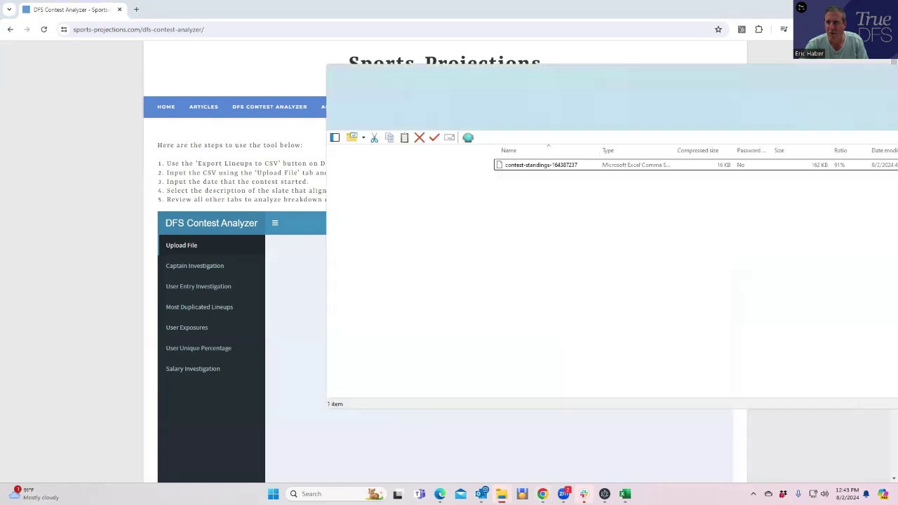
# Step: Open the contest-standings-164387237 file and save it as OwnershipTracking CSV in the TrueDFS TEN folder, replacing the existing file
pyautogui.click(540, 166)
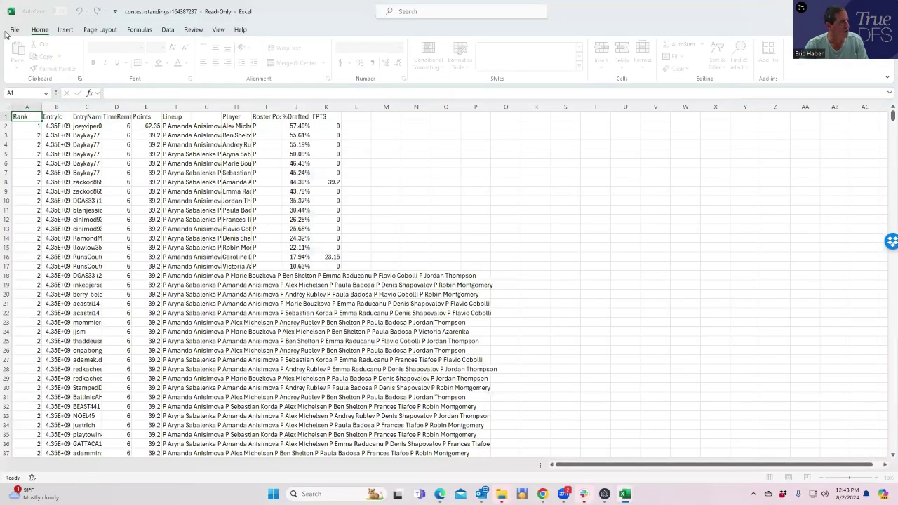
pyautogui.click(15, 31)
pyautogui.click(31, 191)
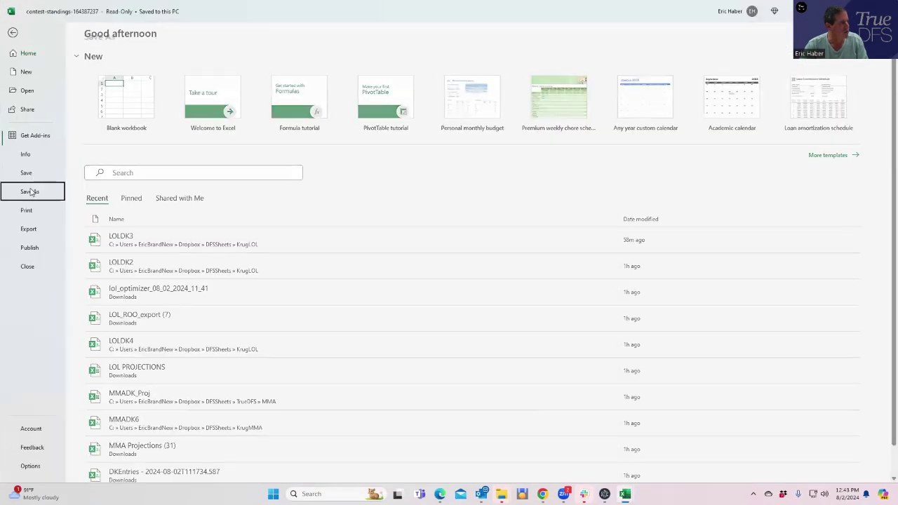
pyautogui.click(120, 63)
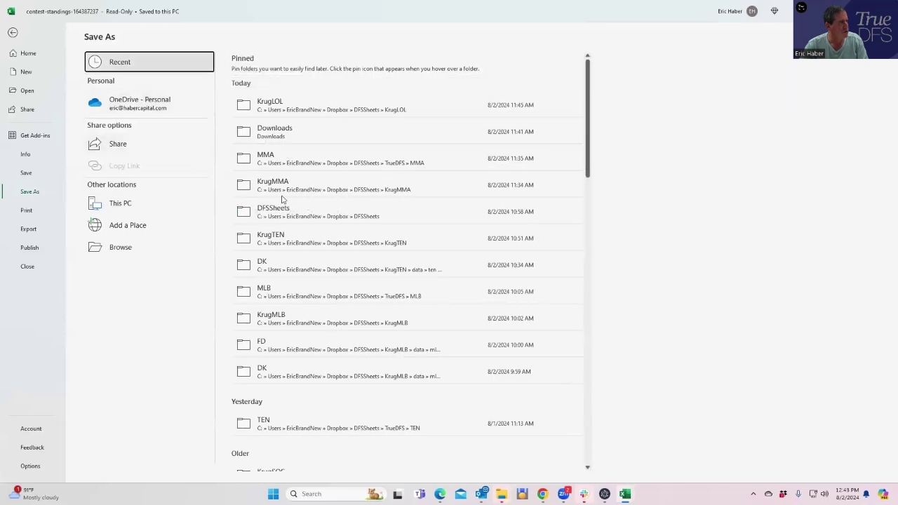
pyautogui.scroll(-2, 288, 312)
pyautogui.click(289, 312)
pyautogui.click(312, 239)
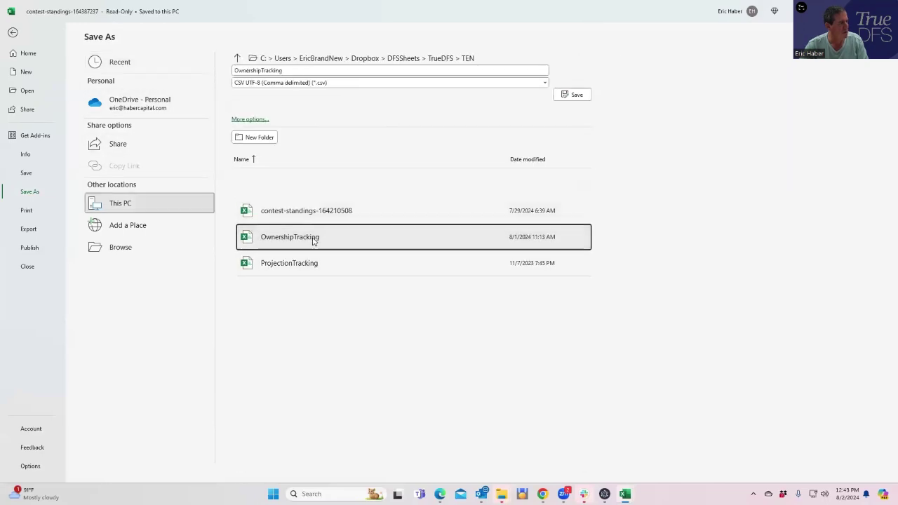
pyautogui.click(571, 94)
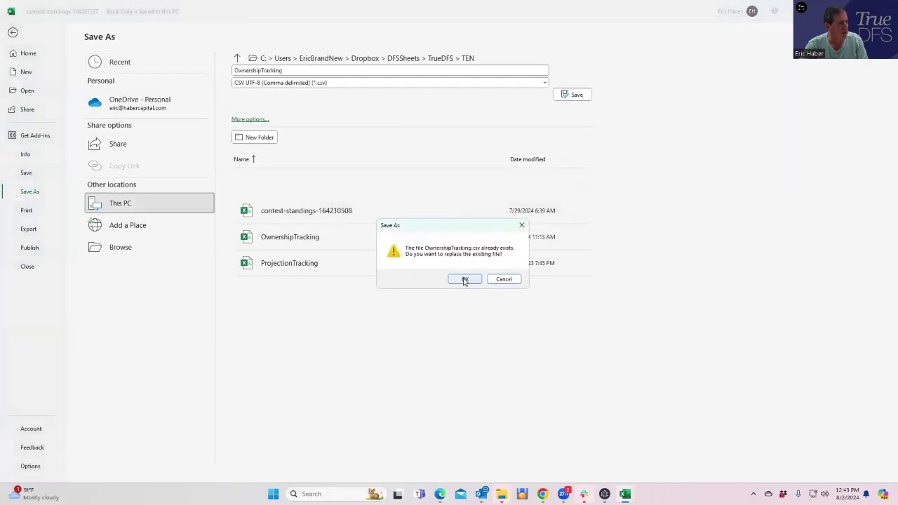
pyautogui.click(465, 280)
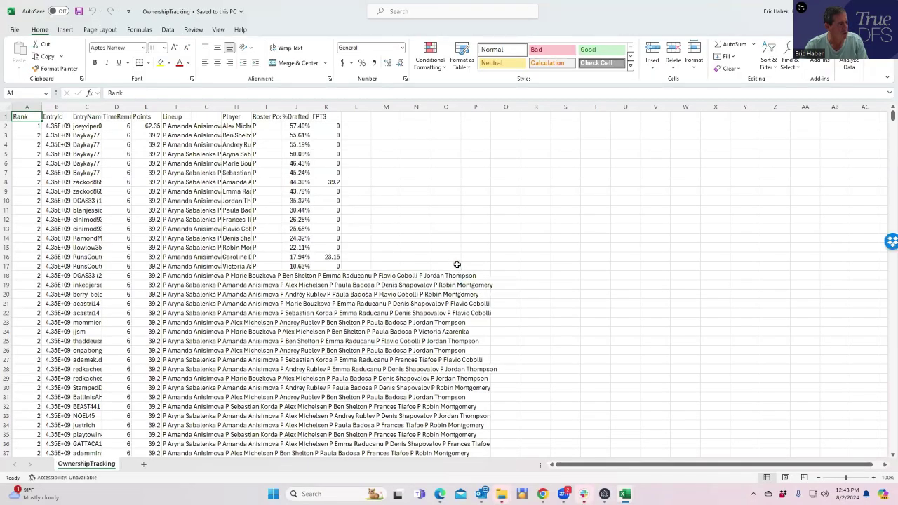
# Step: Minimize the OwnershipTracking workbook and open the Ownership Tracking V5 workbook from the DFSSheets folder in Dropbox
pyautogui.press('super+Down')
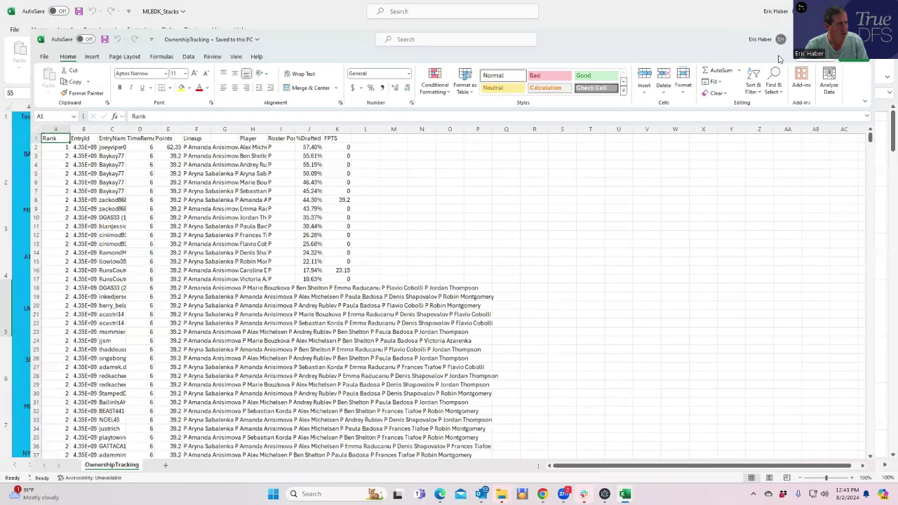
pyautogui.press('super+Down')
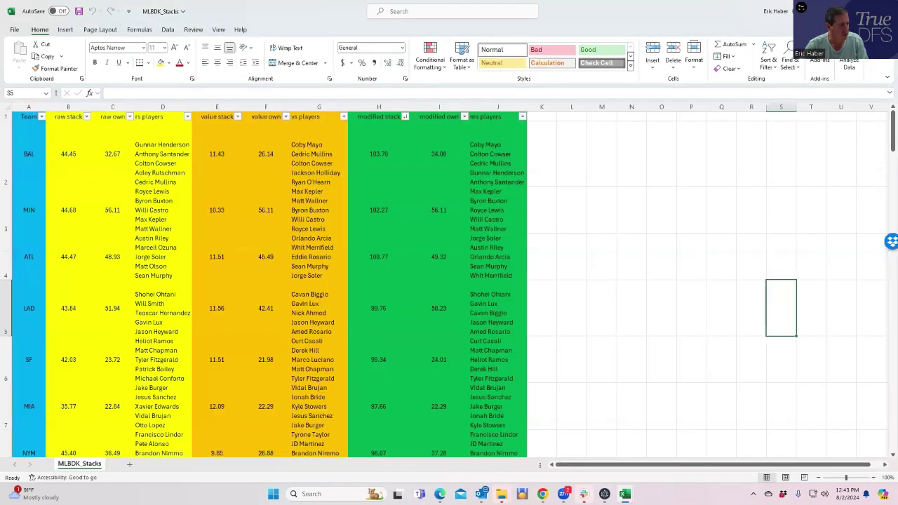
pyautogui.moveTo(501, 494)
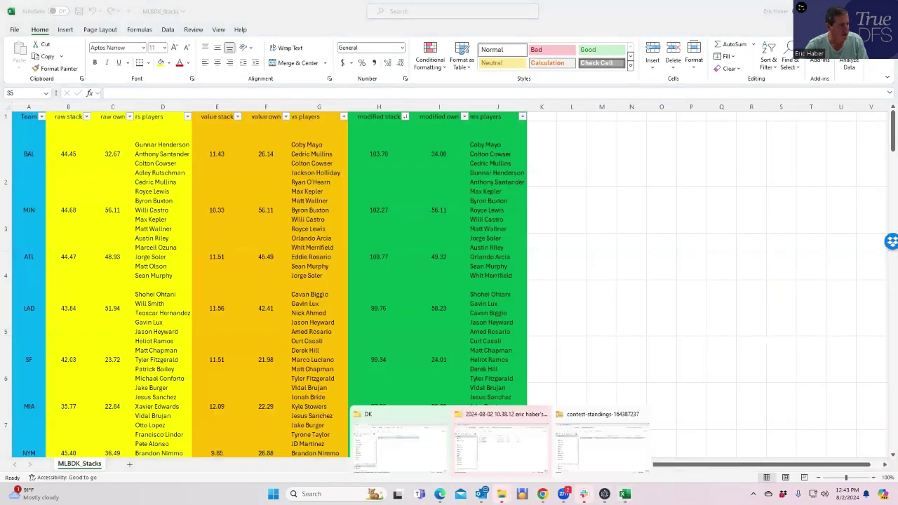
pyautogui.click(402, 454)
pyautogui.click(406, 69)
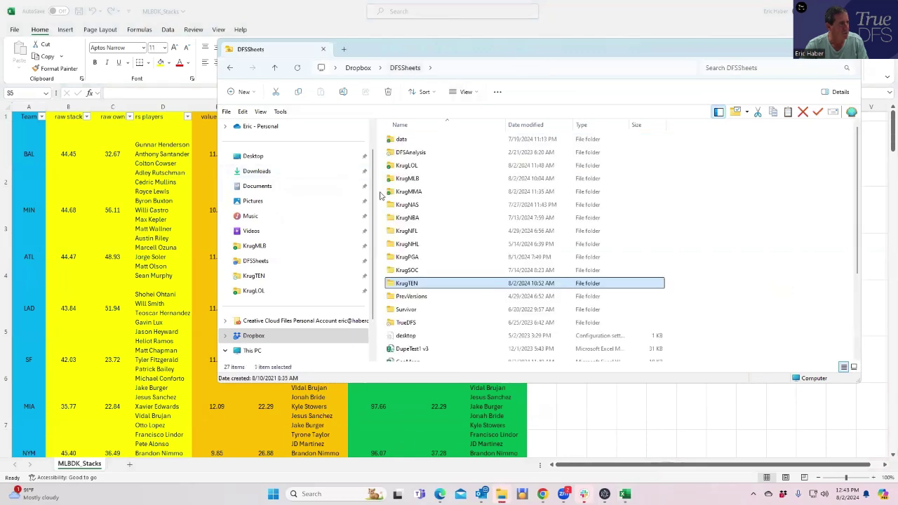
pyautogui.scroll(-2, 426, 288)
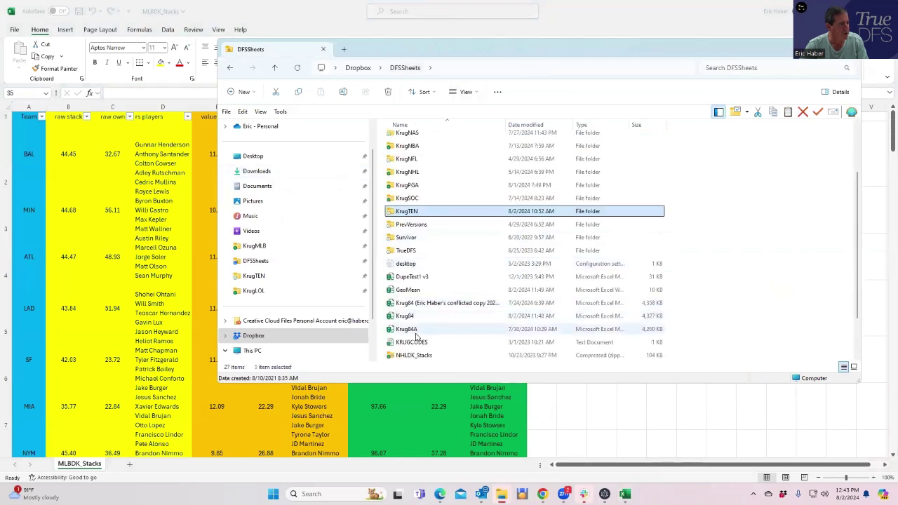
pyautogui.scroll(-1, 417, 338)
pyautogui.doubleClick(430, 317)
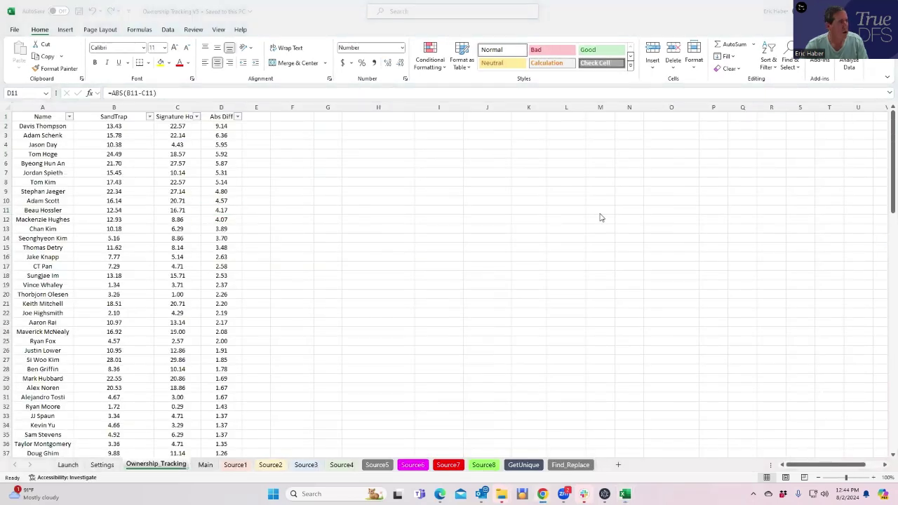
# Step: Run the ownership tracking from the Launch sheet with the sport set to TEN, and close MLBDK_Stacks without saving
pyautogui.click(68, 465)
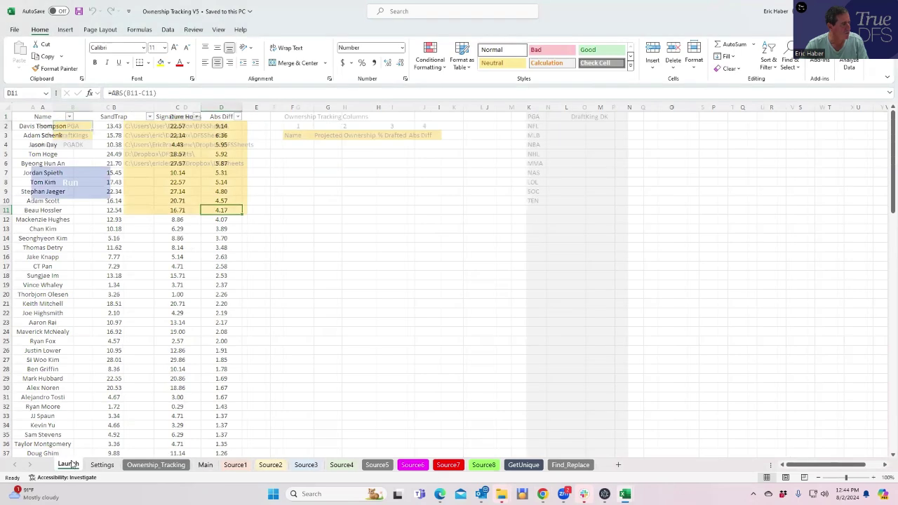
pyautogui.click(97, 129)
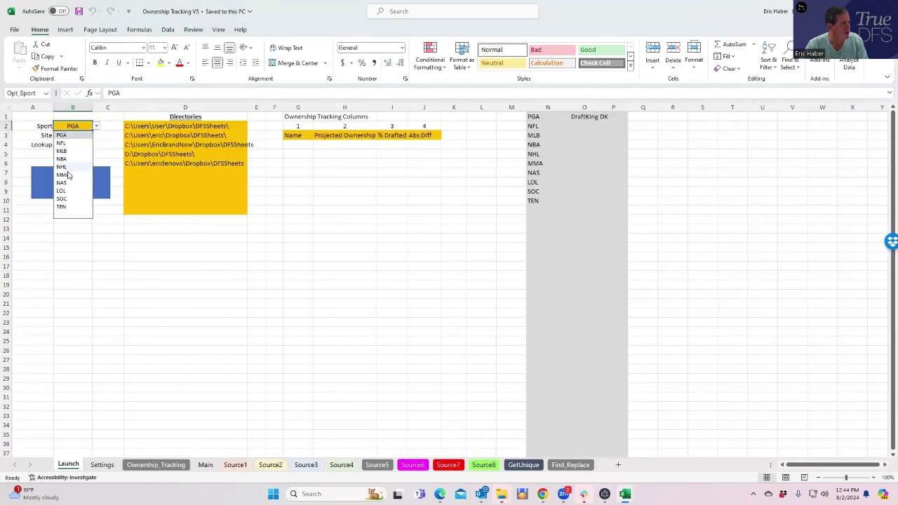
pyautogui.click(65, 208)
pyautogui.click(70, 184)
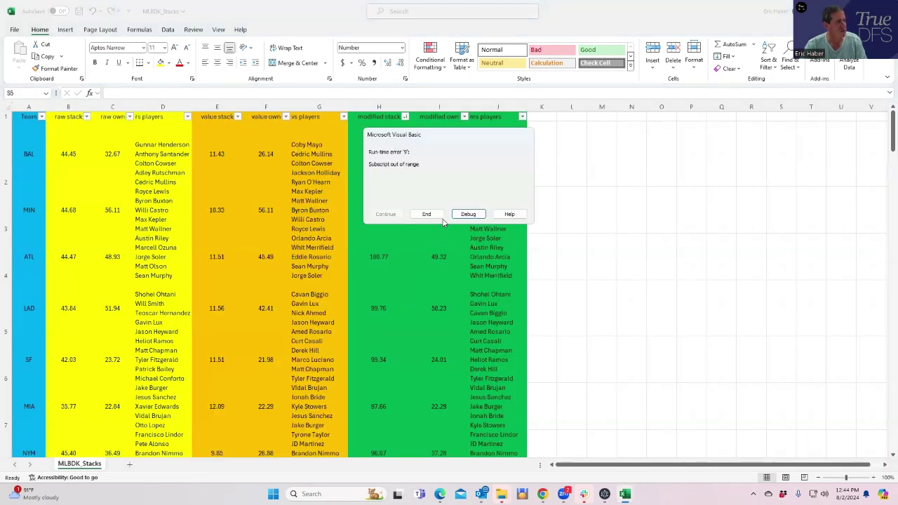
pyautogui.click(429, 214)
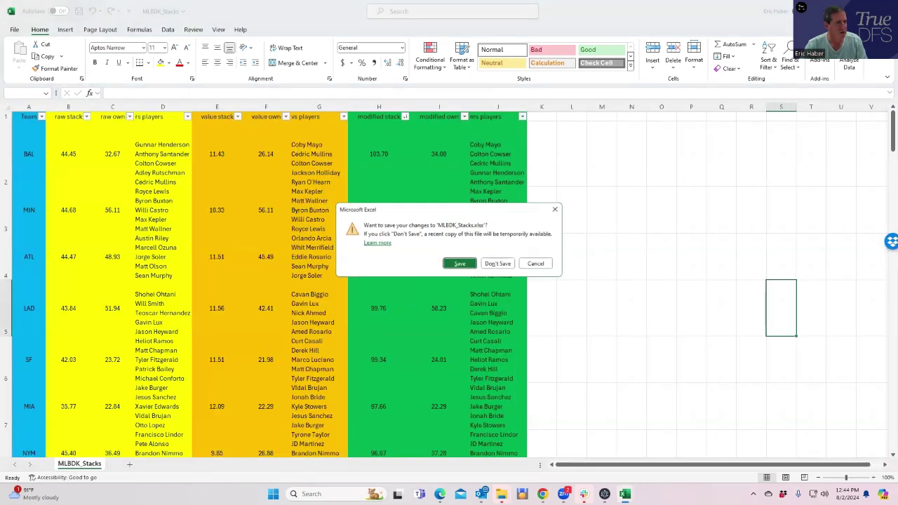
pyautogui.click(498, 265)
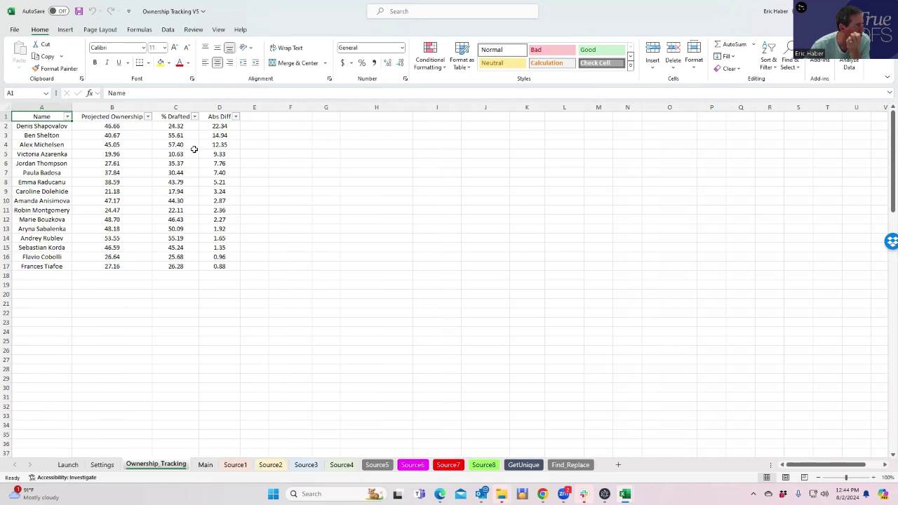
# Step: Compare the Projected Ownership and % Drafted columns on the Ownership_Tracking sheet, focusing on the players in rows 2 to 4
pyautogui.click(173, 165)
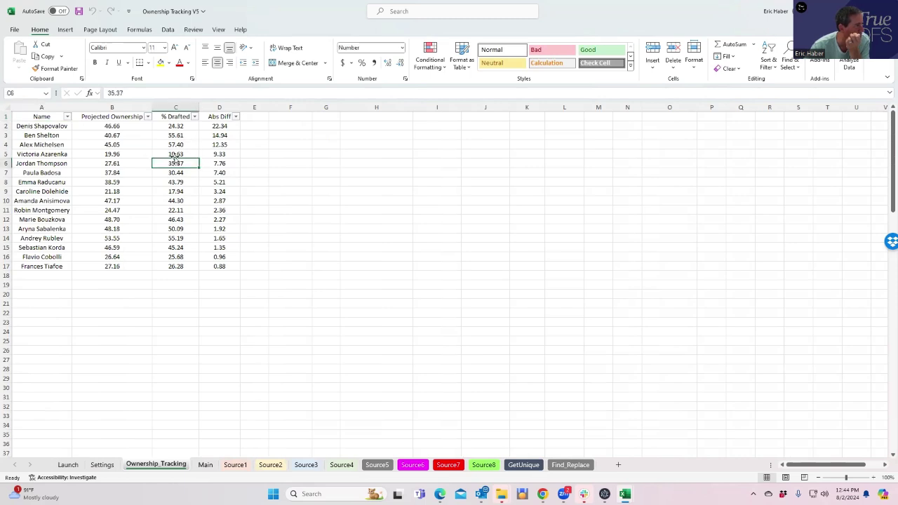
pyautogui.click(175, 217)
pyautogui.click(171, 241)
pyautogui.hotkey('ctrl', 'Down')
pyautogui.click(172, 239)
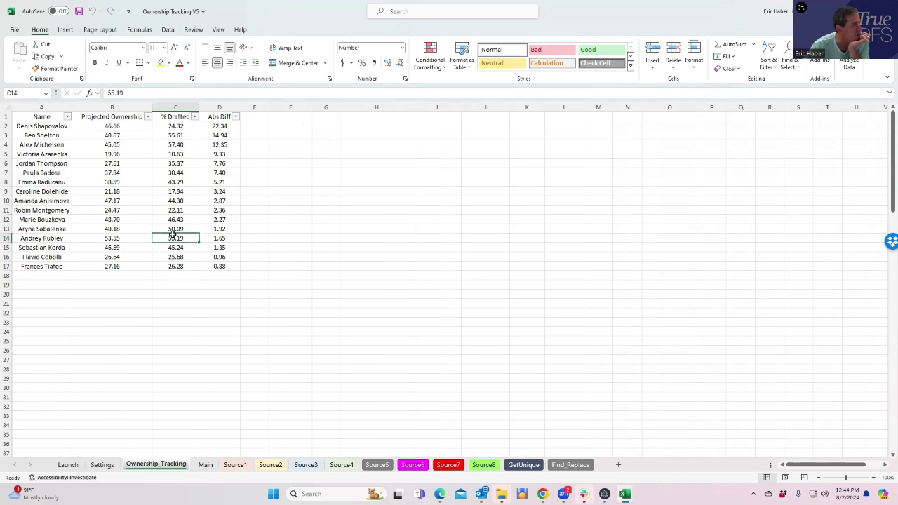
pyautogui.click(112, 129)
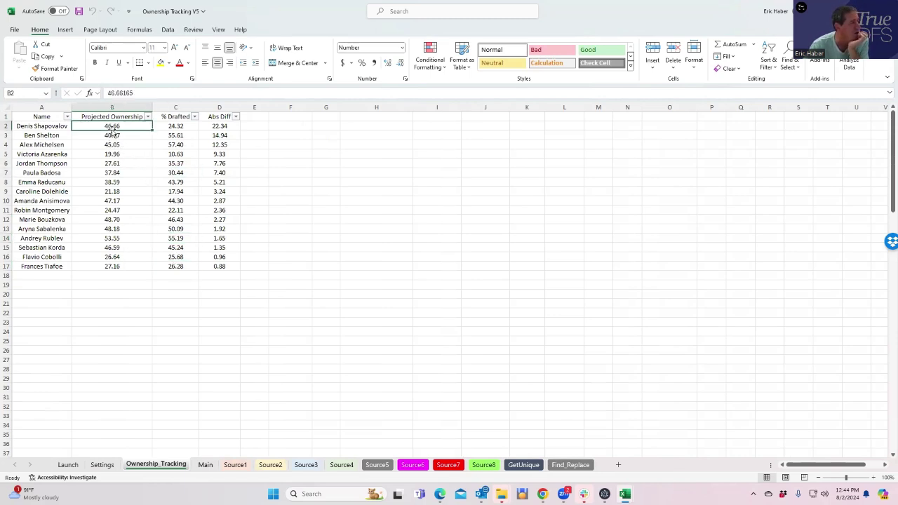
pyautogui.click(169, 126)
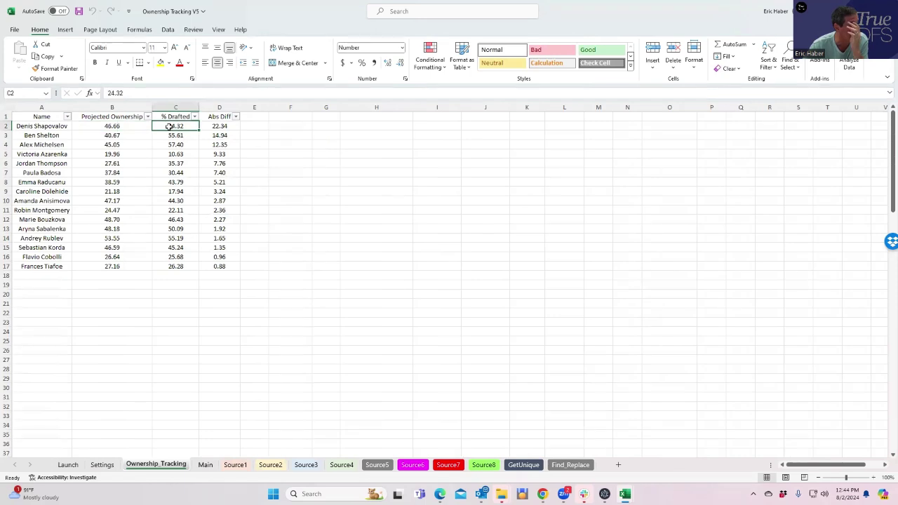
pyautogui.click(115, 138)
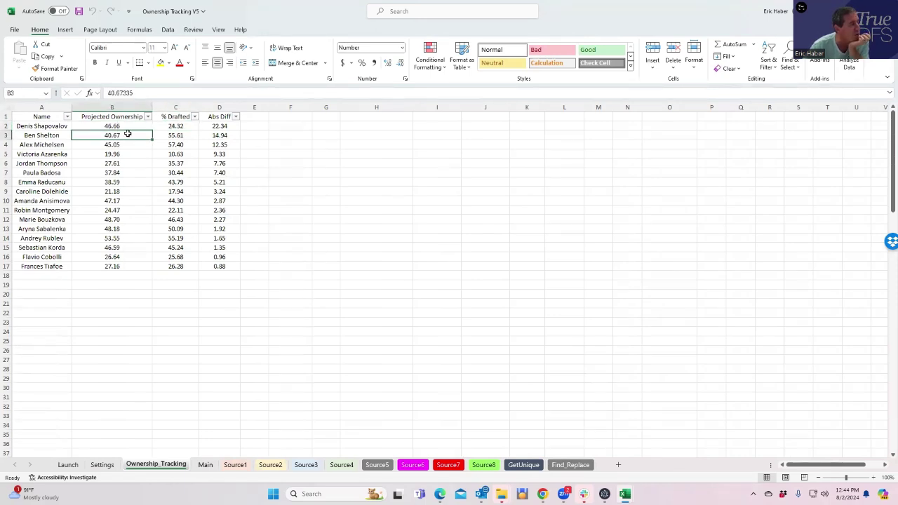
pyautogui.click(124, 126)
pyautogui.click(162, 123)
pyautogui.click(100, 137)
pyautogui.click(166, 134)
pyautogui.click(111, 144)
pyautogui.click(168, 144)
pyautogui.click(118, 137)
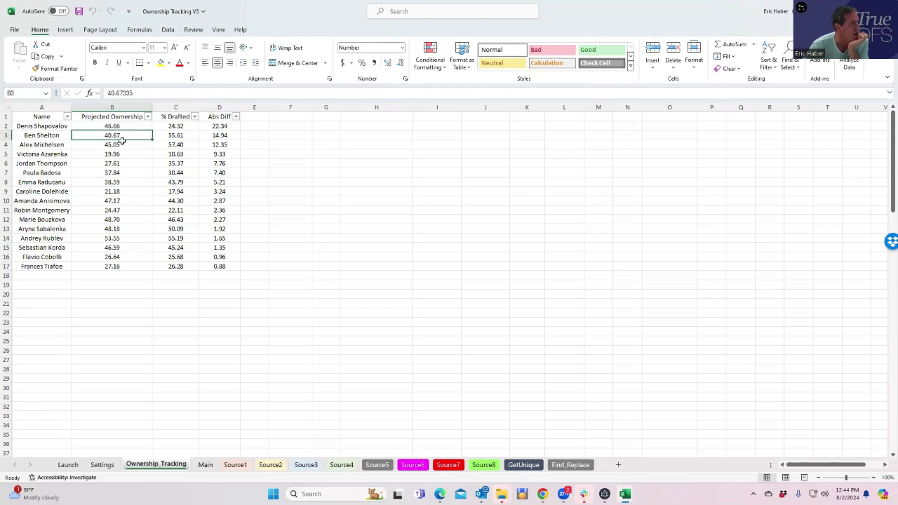
pyautogui.click(99, 126)
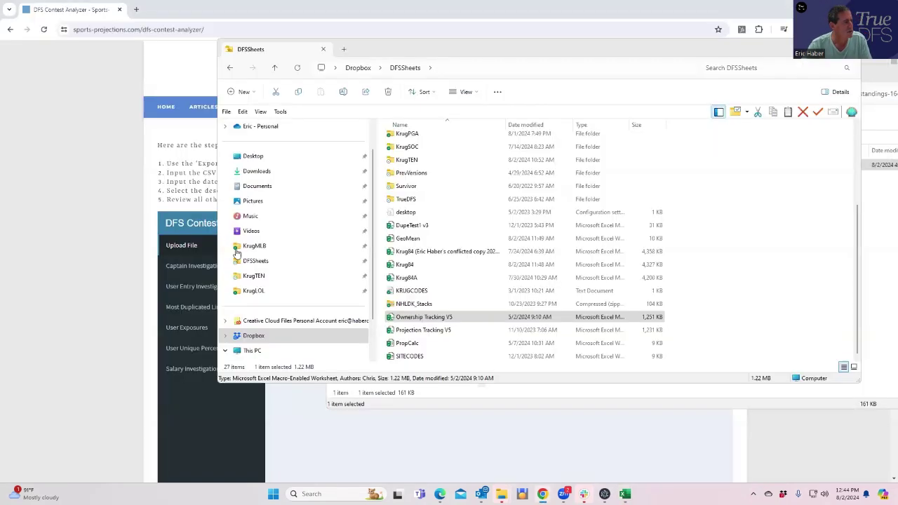
# Step: Return to the DFS Contest Analyzer page and upload OwnershipTracking.csv from the TrueDFS TEN folder
pyautogui.press('Escape')
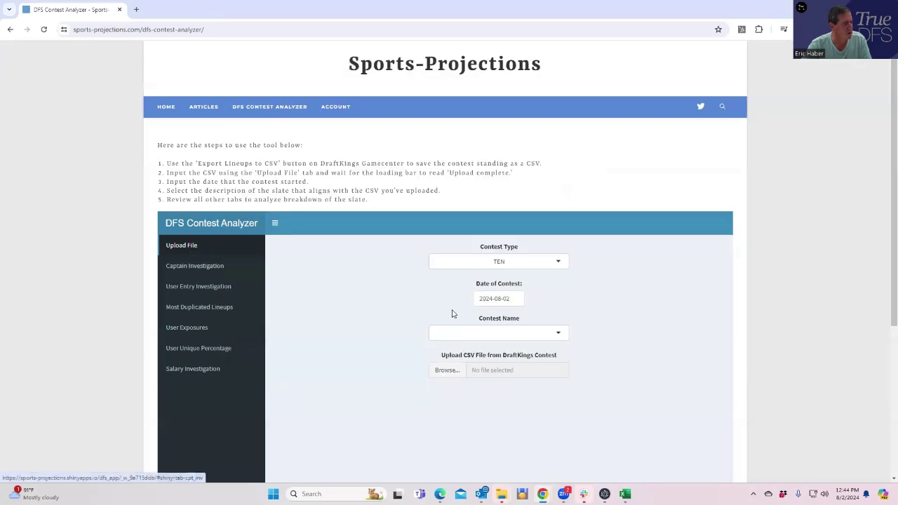
pyautogui.click(512, 331)
pyautogui.click(443, 371)
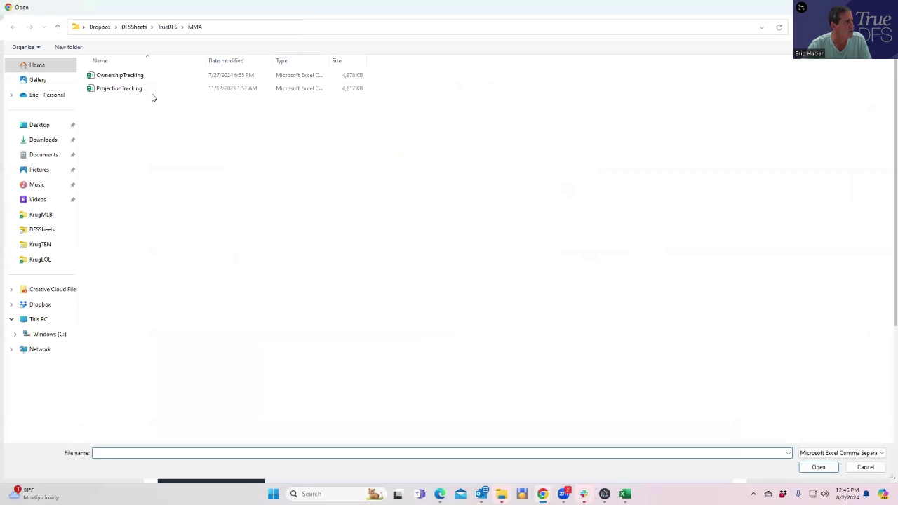
pyautogui.click(166, 32)
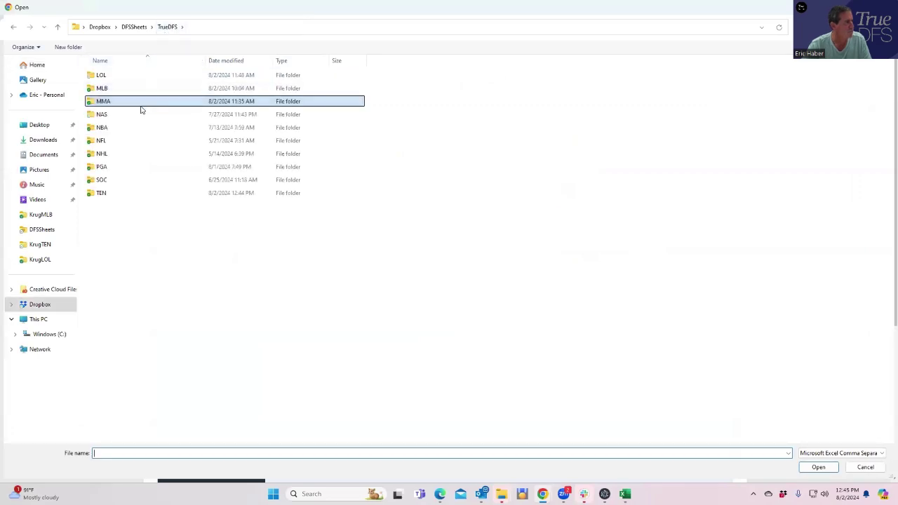
pyautogui.click(106, 194)
pyautogui.doubleClick(107, 194)
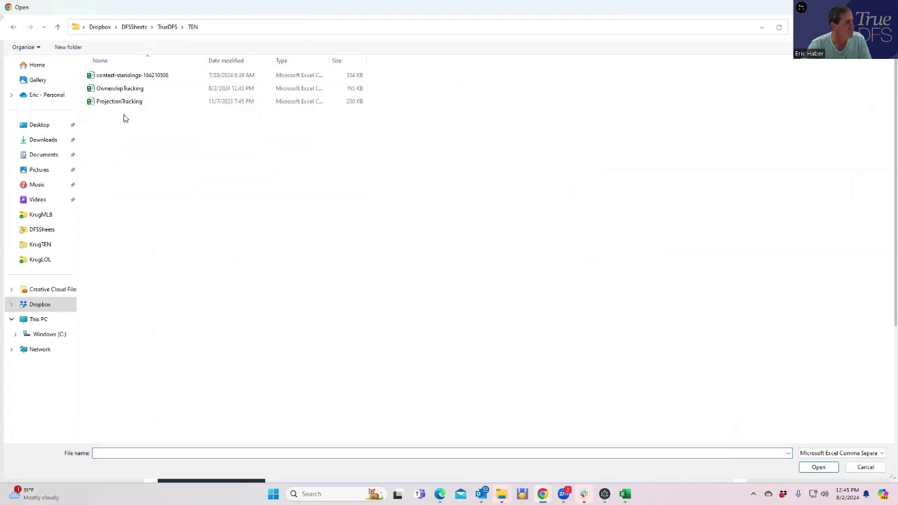
pyautogui.click(125, 89)
pyautogui.click(808, 465)
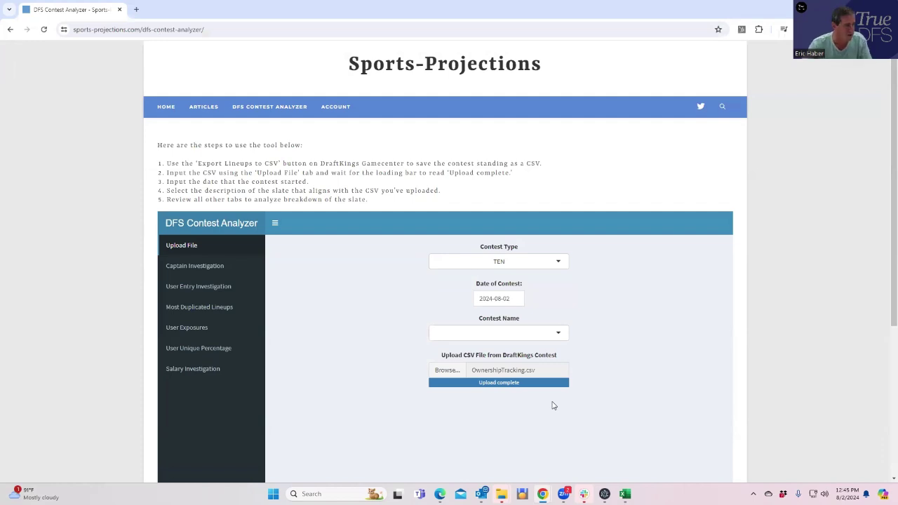
# Step: Check the contest name choices for the uploaded file and open the User Unique Percentage breakdown
pyautogui.click(545, 336)
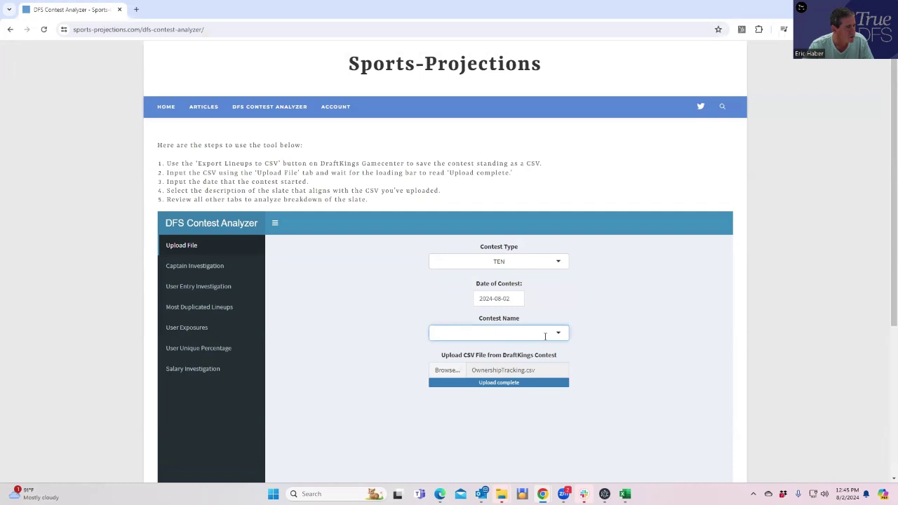
pyautogui.click(359, 355)
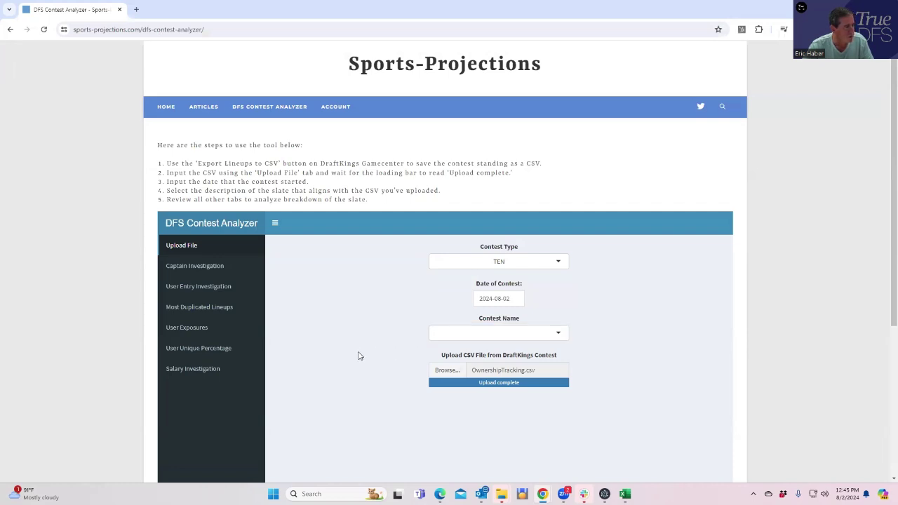
pyautogui.click(493, 337)
pyautogui.click(364, 360)
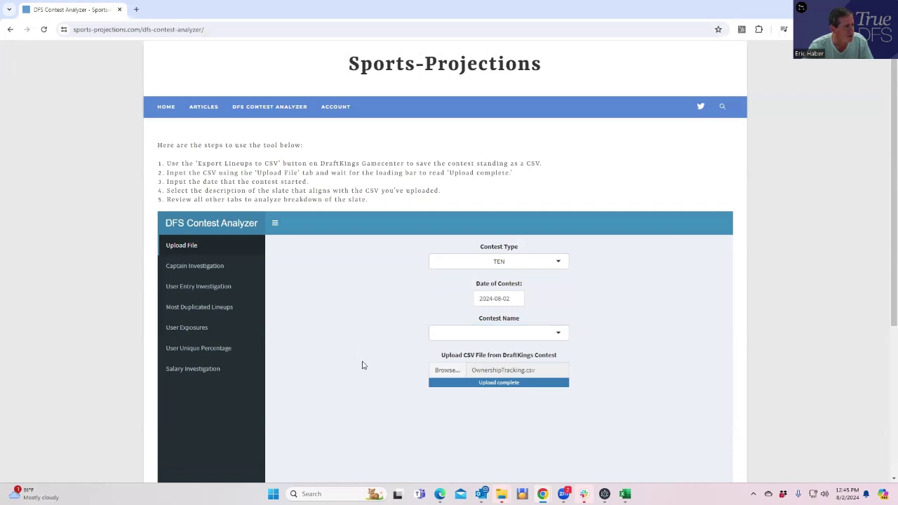
pyautogui.click(194, 350)
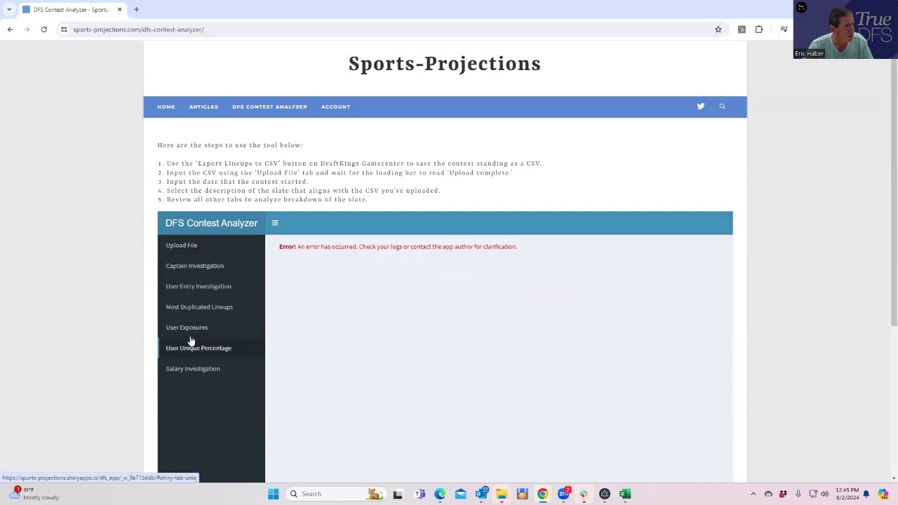
# Step: Check the User Exposures chart for RotoGrinders Top 50 and its username choices, and open the User Entry Investigation
pyautogui.click(188, 327)
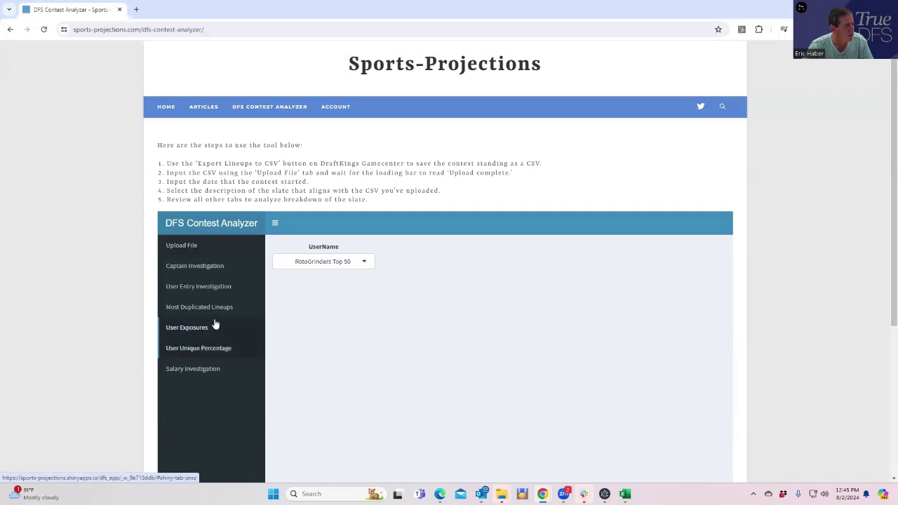
pyautogui.click(337, 264)
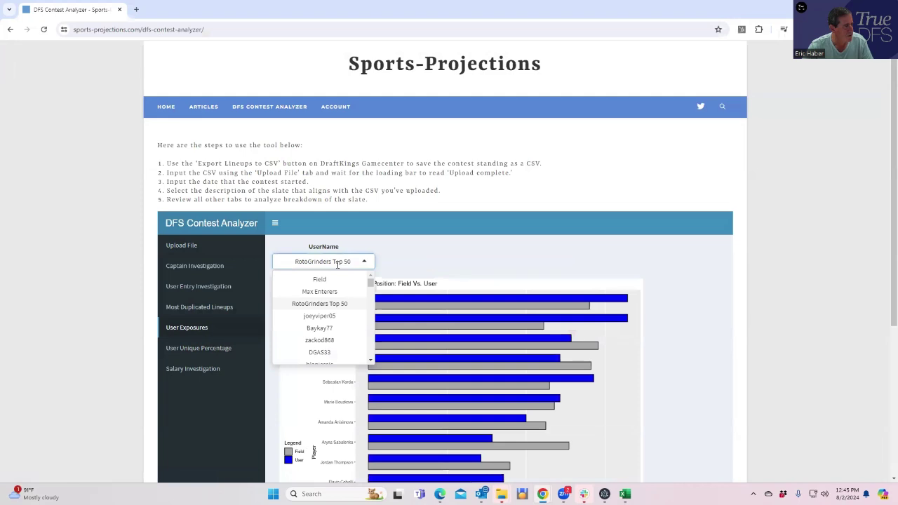
pyautogui.click(595, 269)
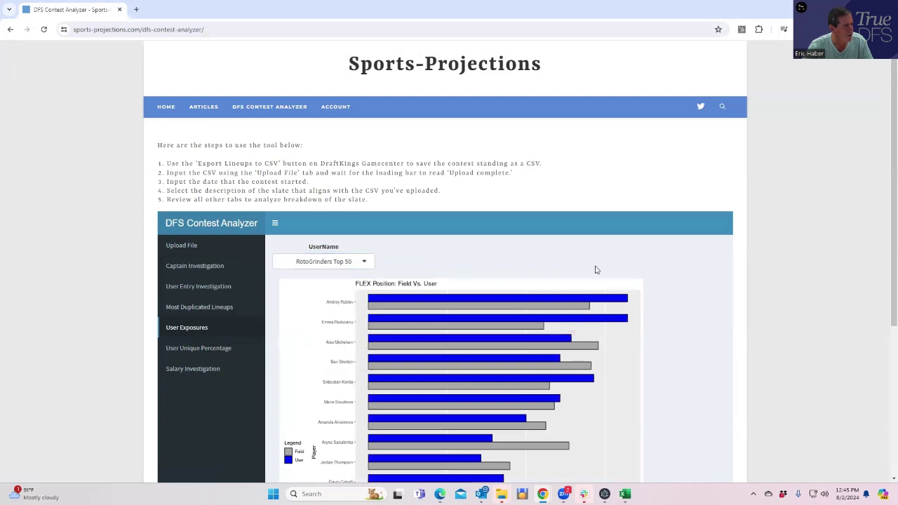
pyautogui.click(195, 289)
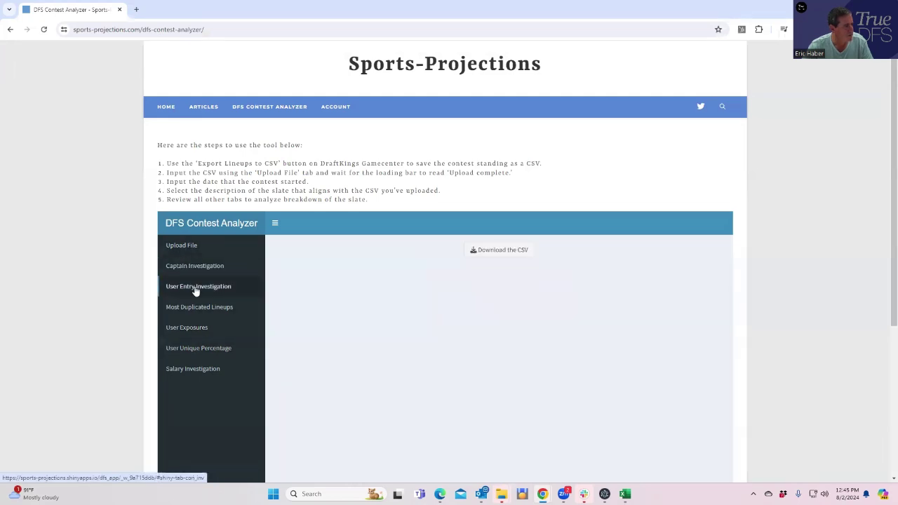
# Step: Return to the file upload settings and check the available contest types and contest names
pyautogui.click(188, 247)
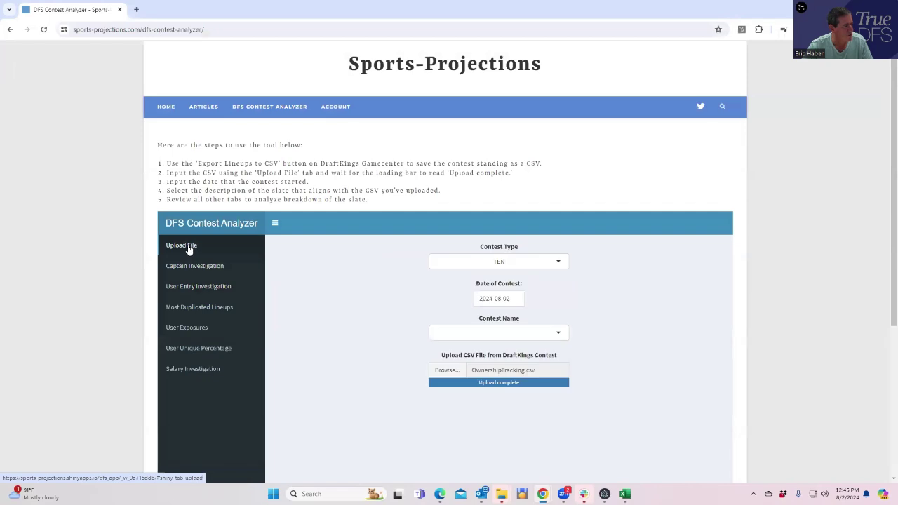
pyautogui.click(558, 261)
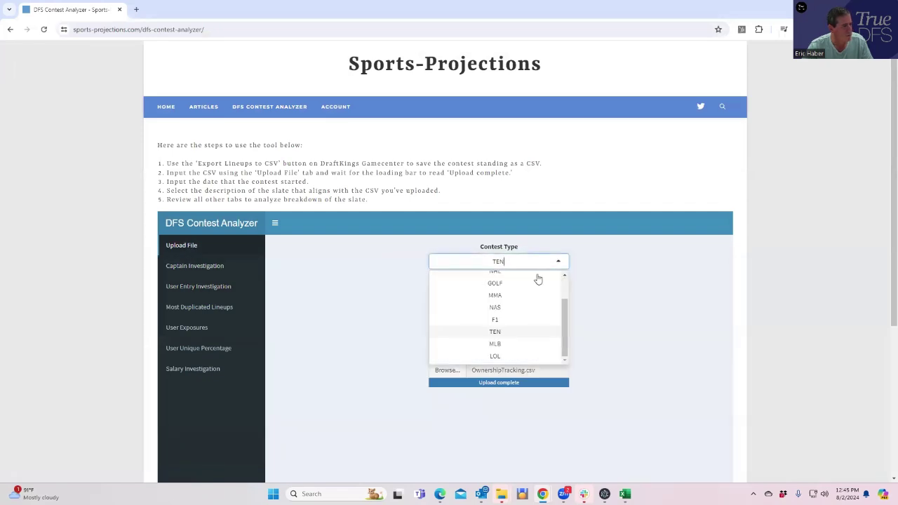
pyautogui.click(388, 288)
pyautogui.click(558, 332)
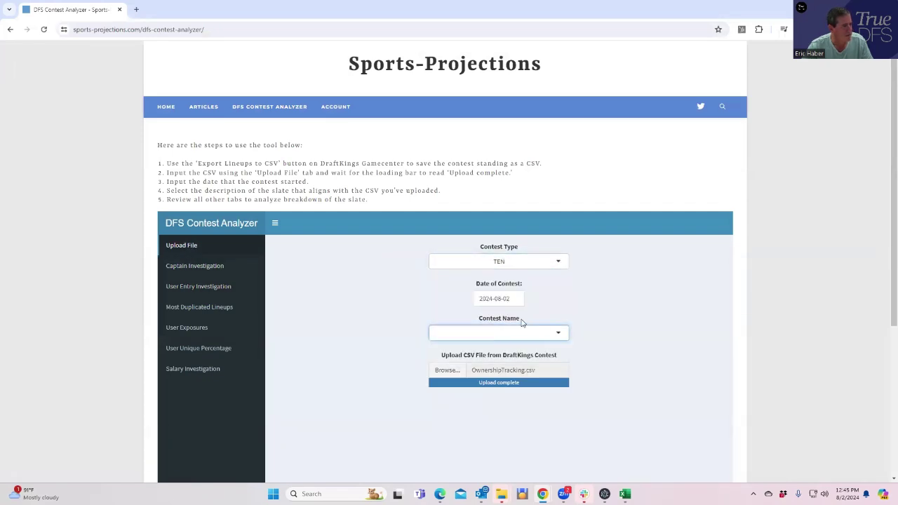
pyautogui.click(406, 349)
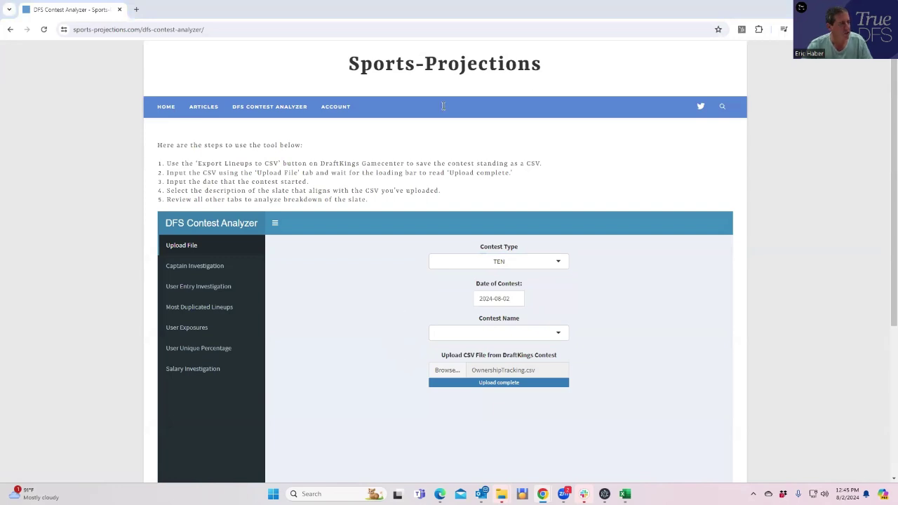
# Step: Switch to DraftKings and open the live TEN $300K King of the Baseline Qualifier contest from My Contests
pyautogui.hotkey('alt', 'Tab')
pyautogui.click(663, 113)
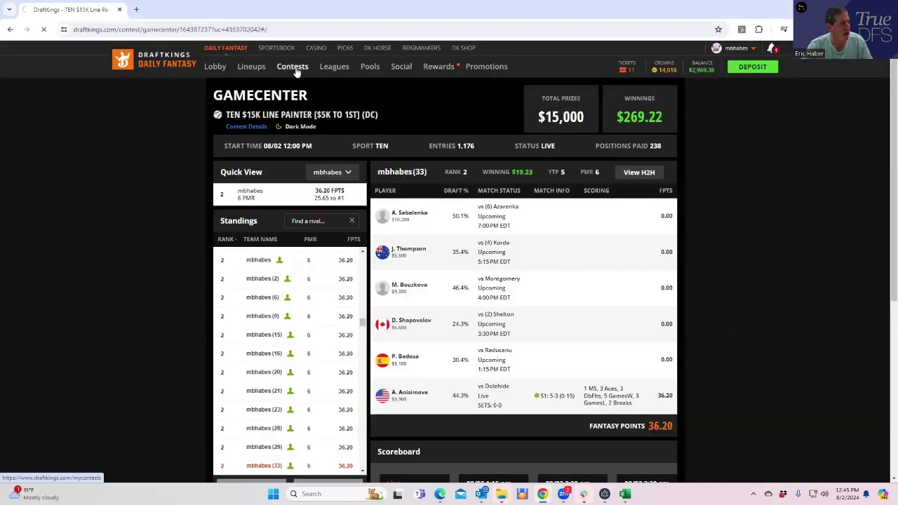
pyautogui.click(295, 68)
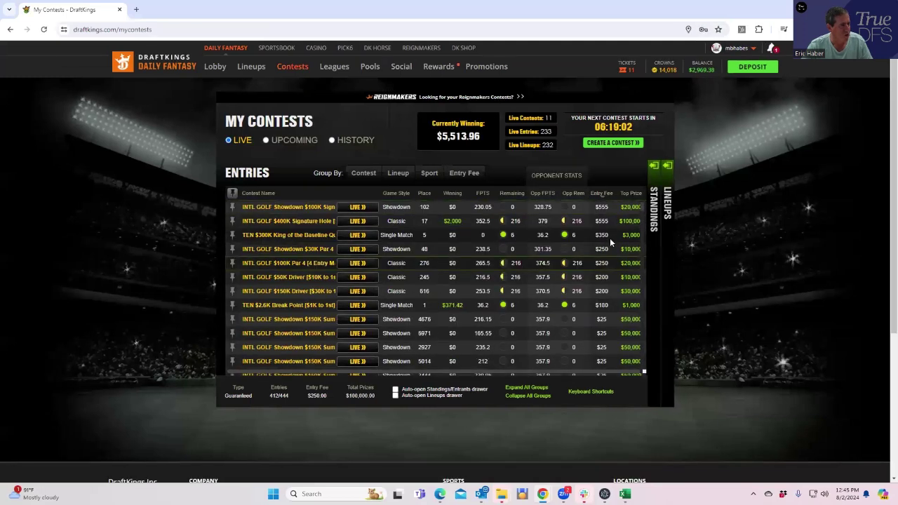
pyautogui.click(360, 236)
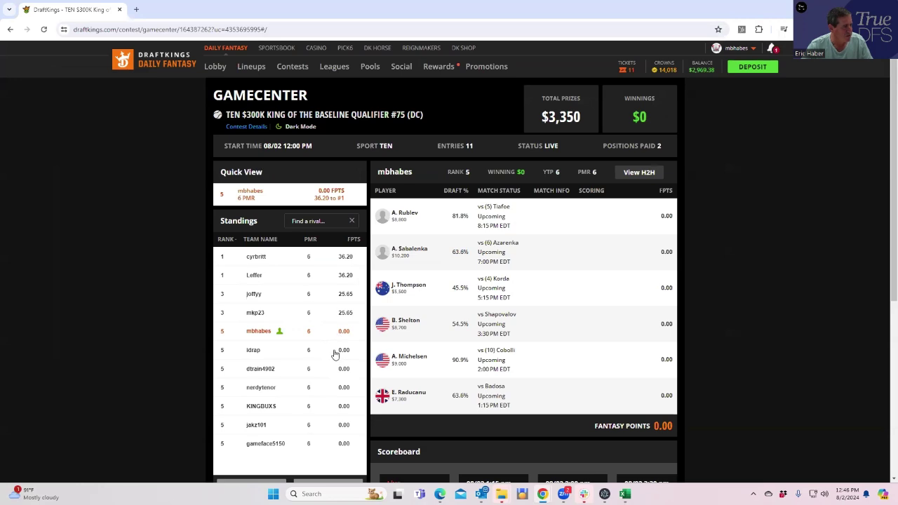
# Step: Compare your own lineup with the lineups of the three entrants listed directly below it in the qualifier standings
pyautogui.click(266, 356)
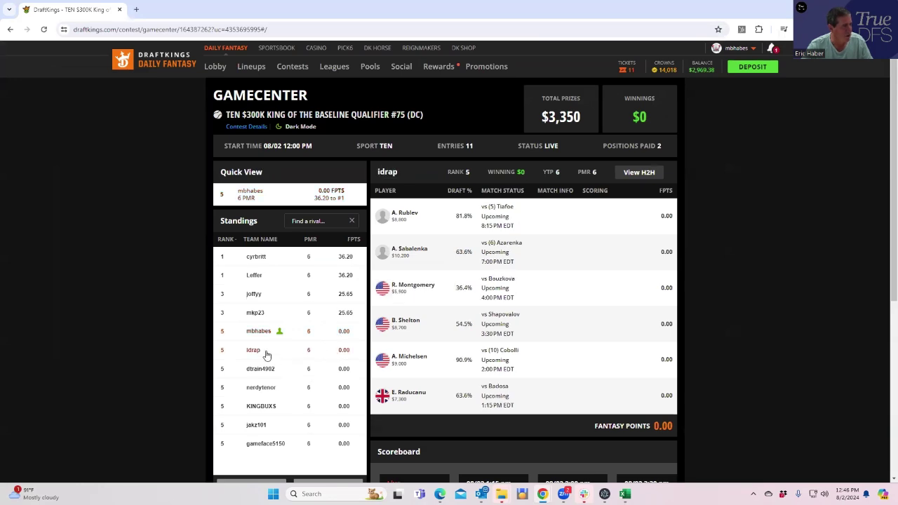
pyautogui.click(261, 335)
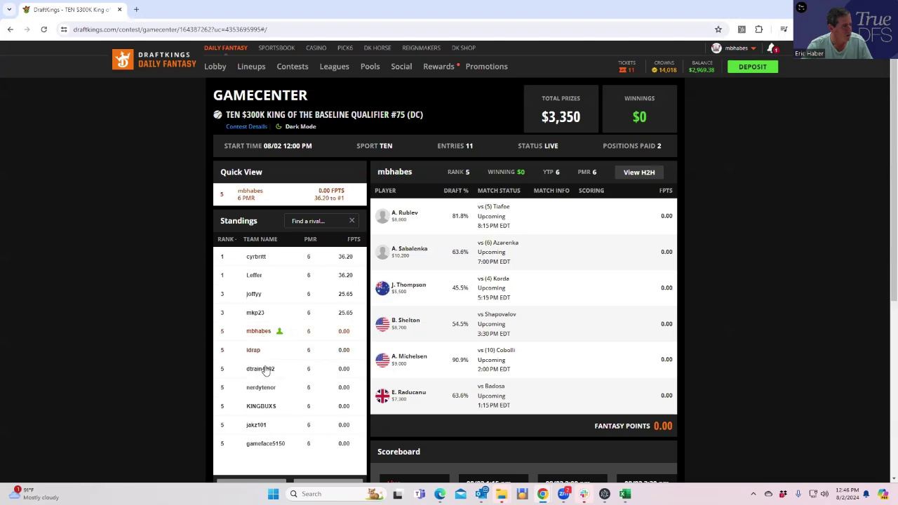
pyautogui.click(266, 372)
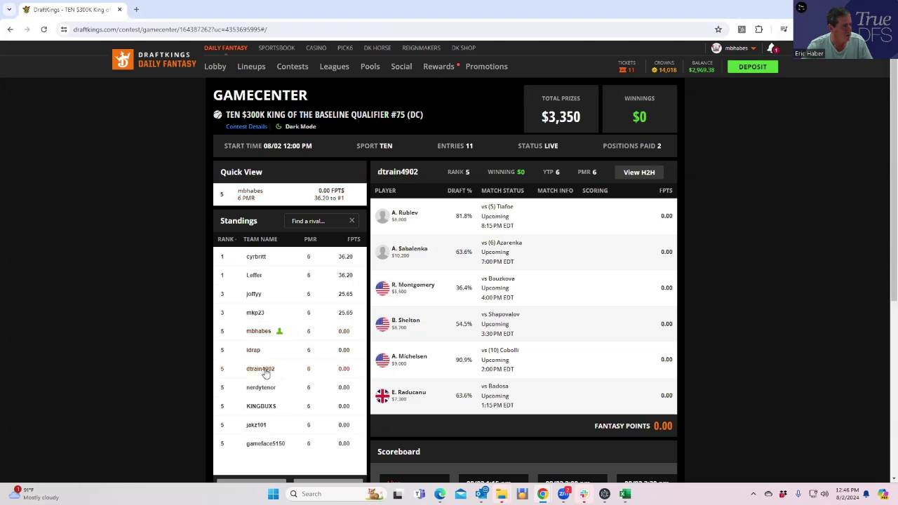
pyautogui.click(262, 388)
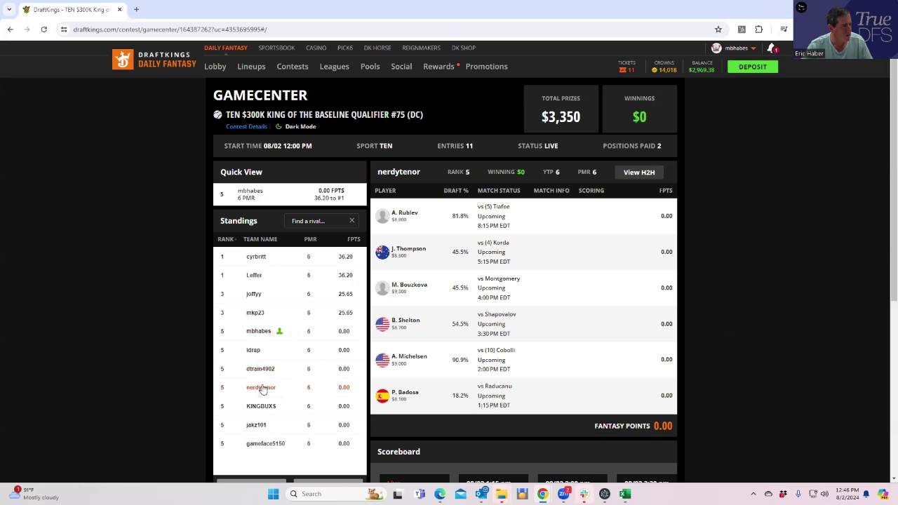
pyautogui.click(259, 331)
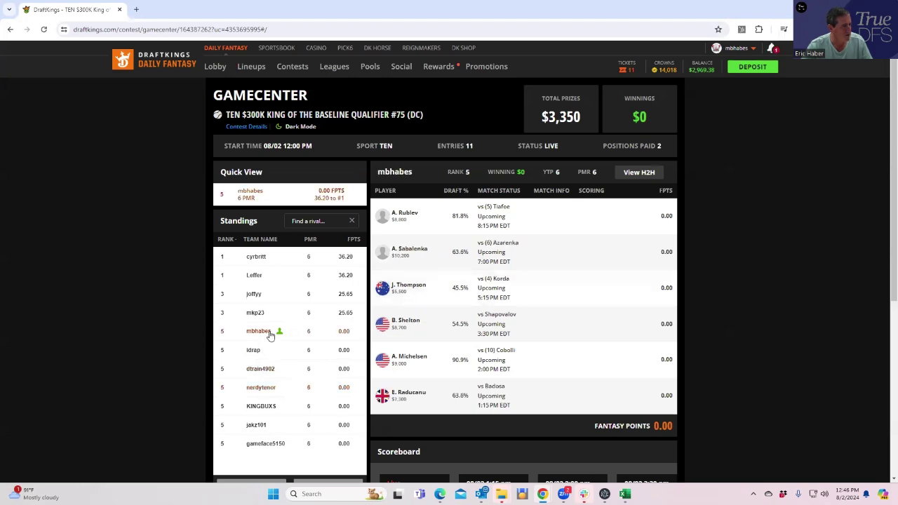
pyautogui.click(264, 390)
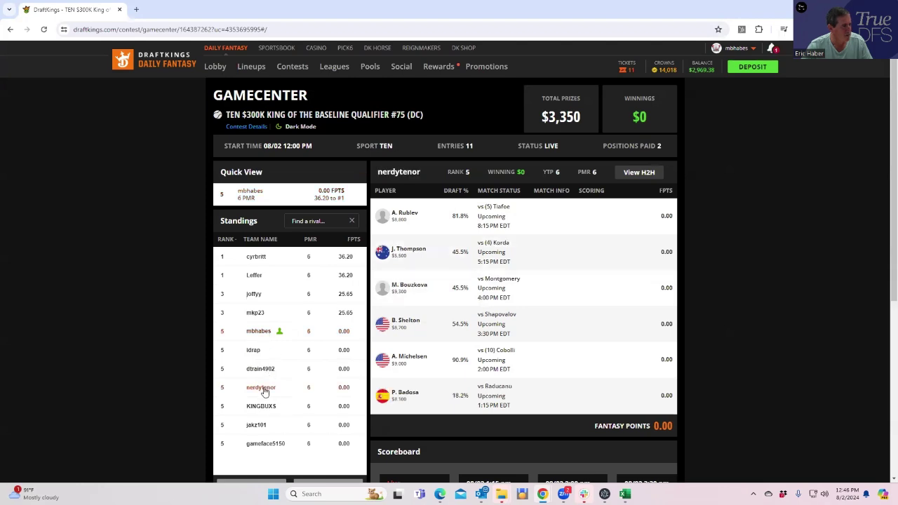